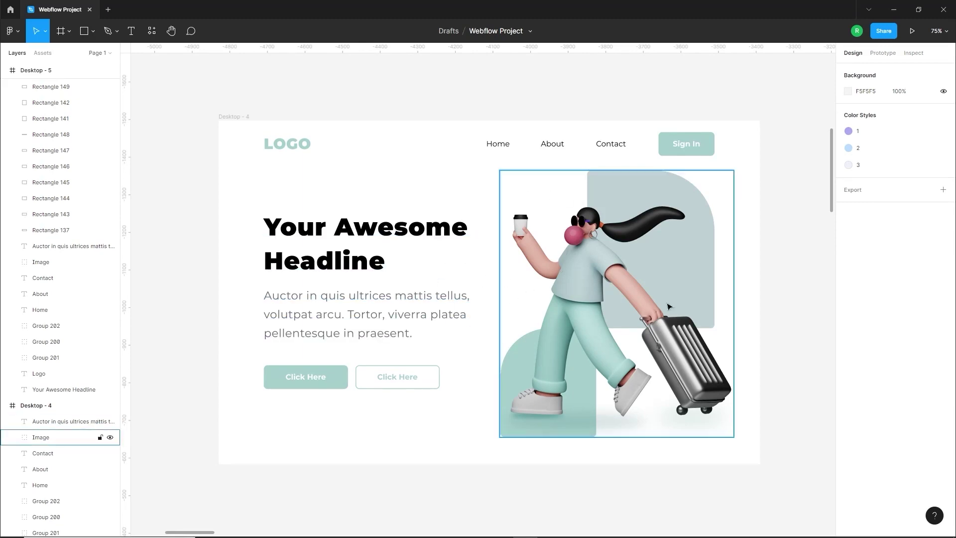
Examine the client brief, the low and high fidelity wireframes, and the plain and red-outlined versions of the hero design
{"action": "scroll", "coordinate": [669, 306], "scroll_direction": "right", "scroll_amount": 8}
{"action": "scroll", "coordinate": [408, 301], "scroll_direction": "down", "scroll_amount": 5}
{"action": "scroll", "coordinate": [634, 321], "scroll_direction": "right", "scroll_amount": 10}
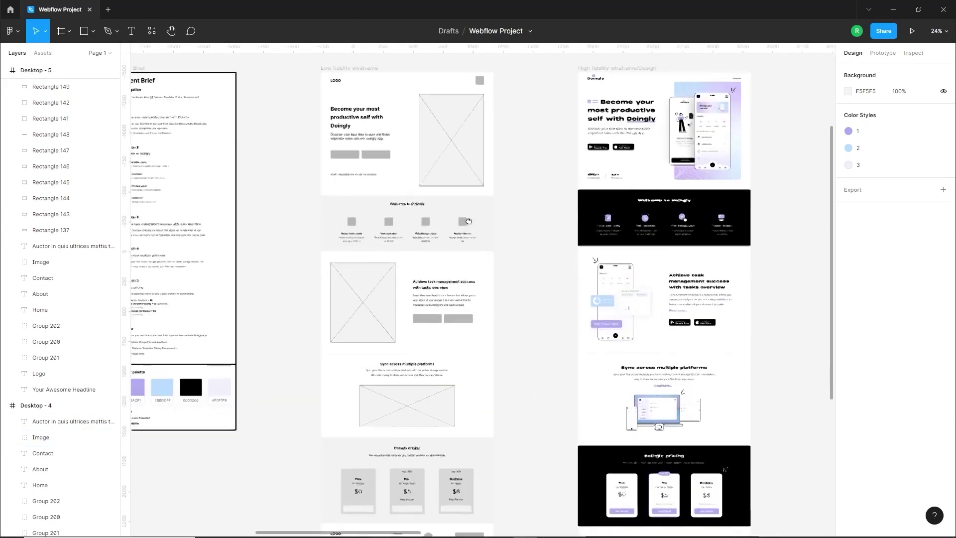
{"action": "left_click_drag", "start_coordinate": [421, 266], "coordinate": [609, 295]}
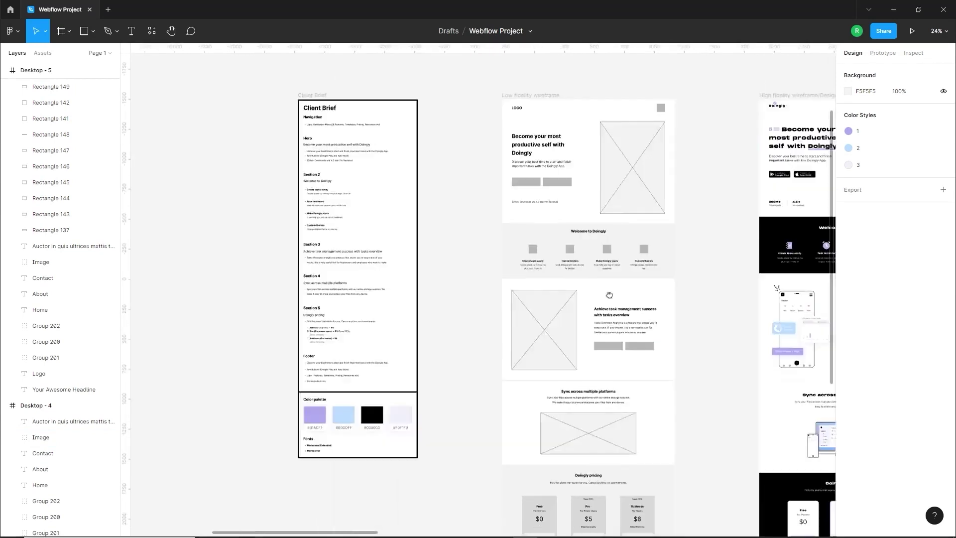
{"action": "scroll", "coordinate": [628, 323], "scroll_direction": "left", "scroll_amount": 10}
{"action": "scroll", "coordinate": [660, 357], "scroll_direction": "up", "scroll_amount": 6}
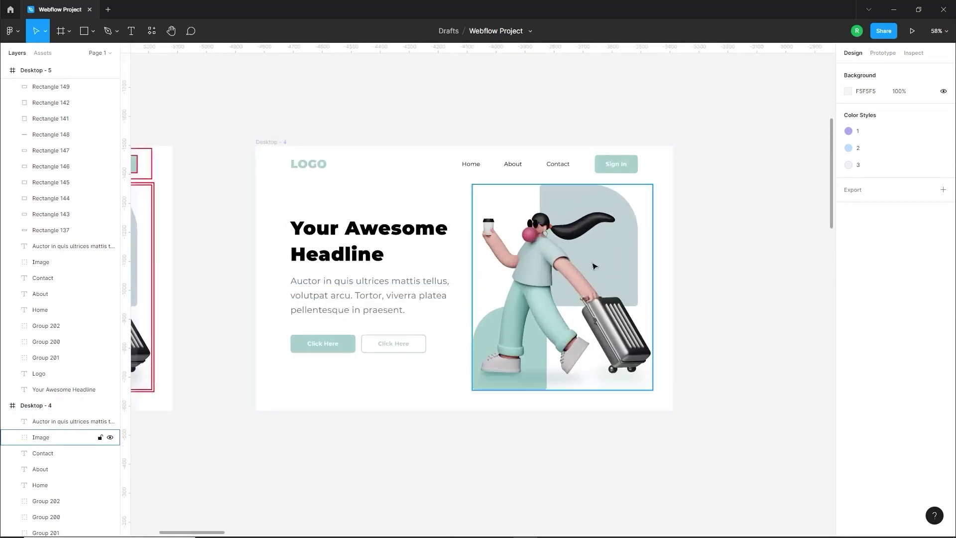
{"action": "scroll", "coordinate": [655, 322], "scroll_direction": "left", "scroll_amount": 10}
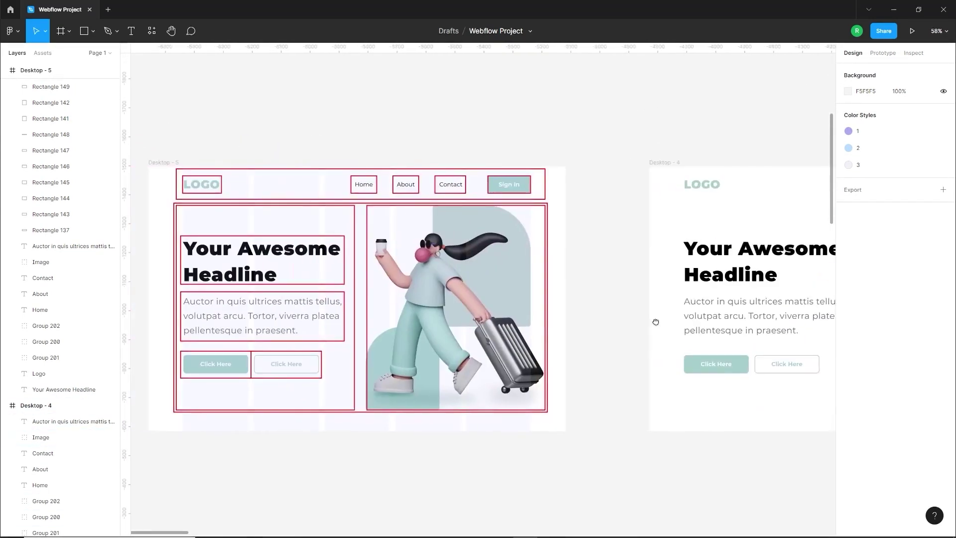
{"action": "scroll", "coordinate": [348, 276], "scroll_direction": "up", "scroll_amount": 3}
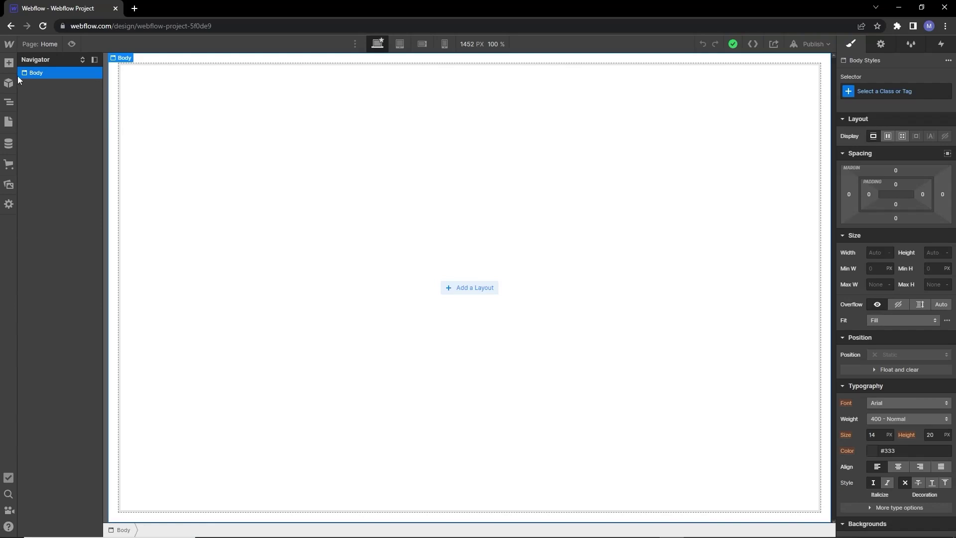
Switch to the blank Webflow page and open the library of elements that can be added
{"action": "left_click", "coordinate": [9, 67]}
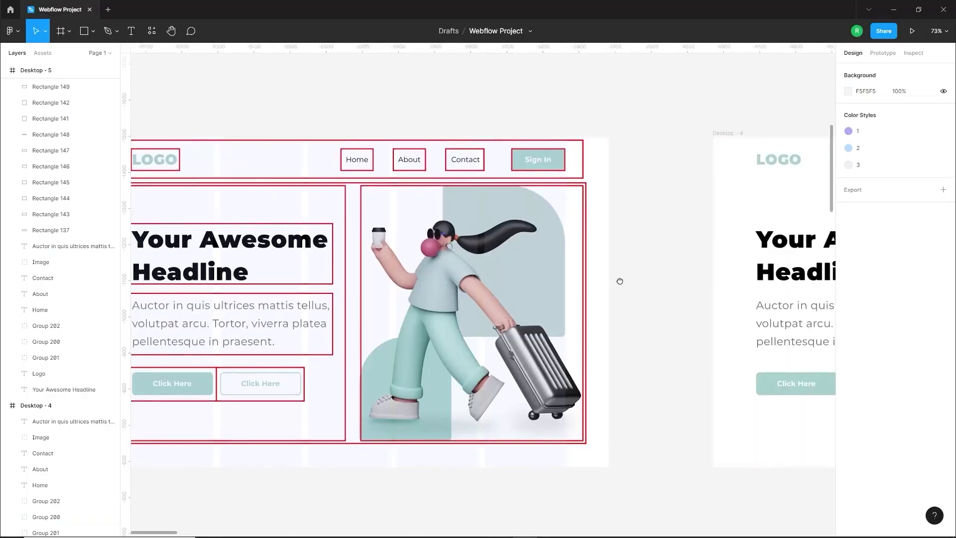
Switch to Figma and show the column layout grid over the Desktop - 4 frame, then hide it again
{"action": "scroll", "coordinate": [619, 277], "scroll_direction": "right", "scroll_amount": 10}
{"action": "left_click", "coordinate": [293, 124]}
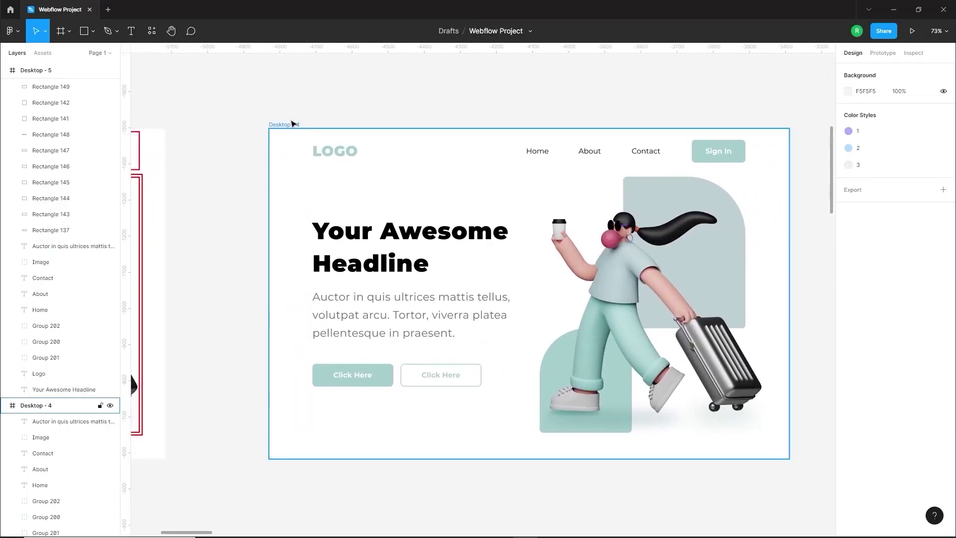
{"action": "left_click", "coordinate": [292, 124]}
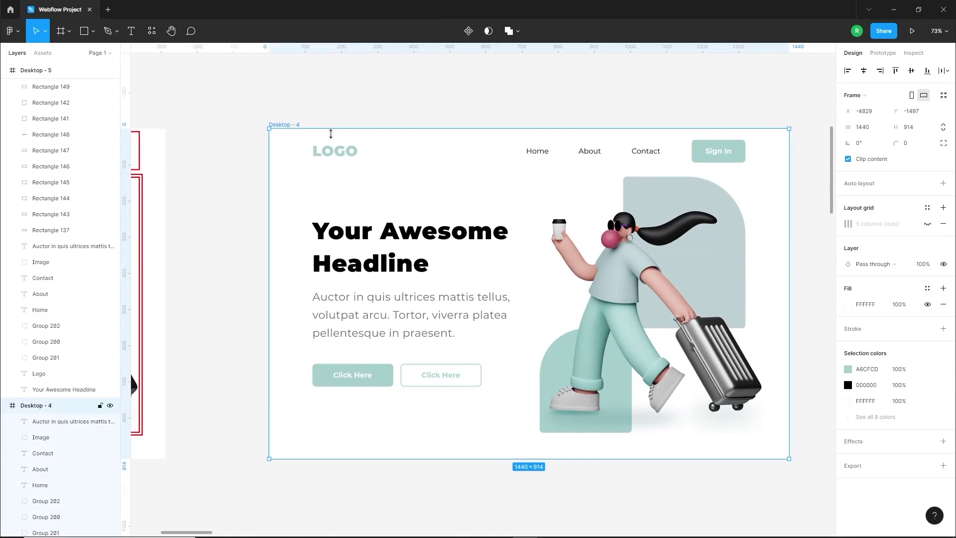
{"action": "left_click", "coordinate": [927, 224]}
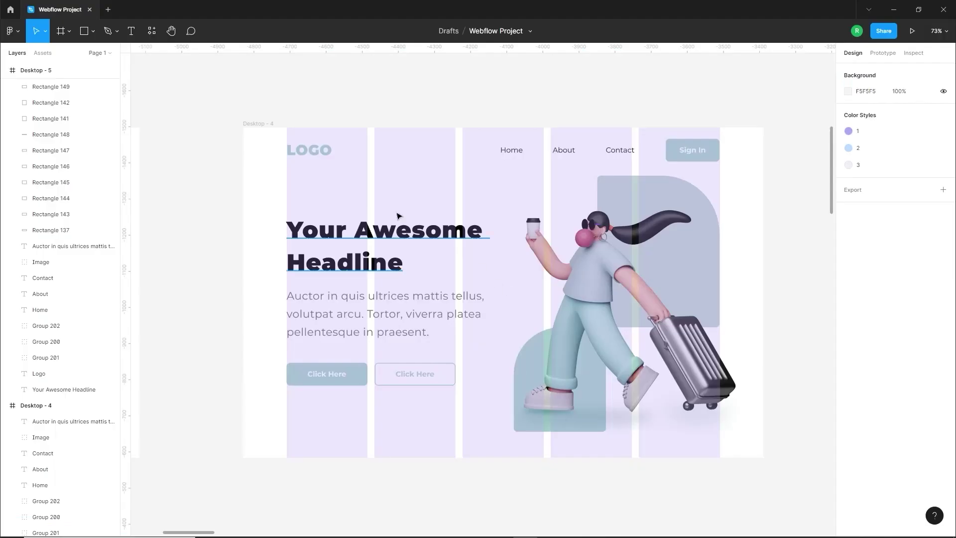
{"action": "left_click", "coordinate": [269, 125]}
{"action": "left_click", "coordinate": [927, 225]}
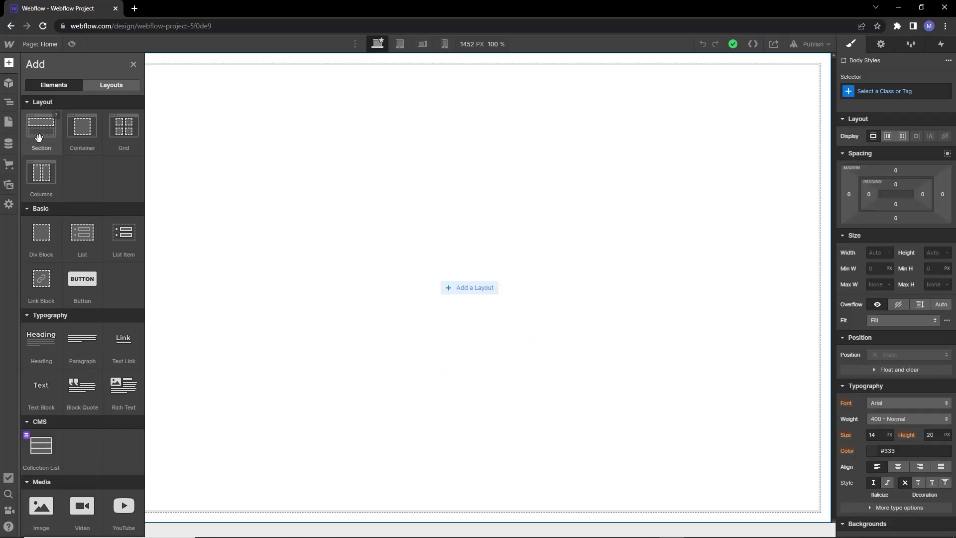
Switch to Webflow, add a Section with a red #ff0000 background to the page body, and preview the page
{"action": "left_click_drag", "start_coordinate": [36, 130], "coordinate": [339, 122]}
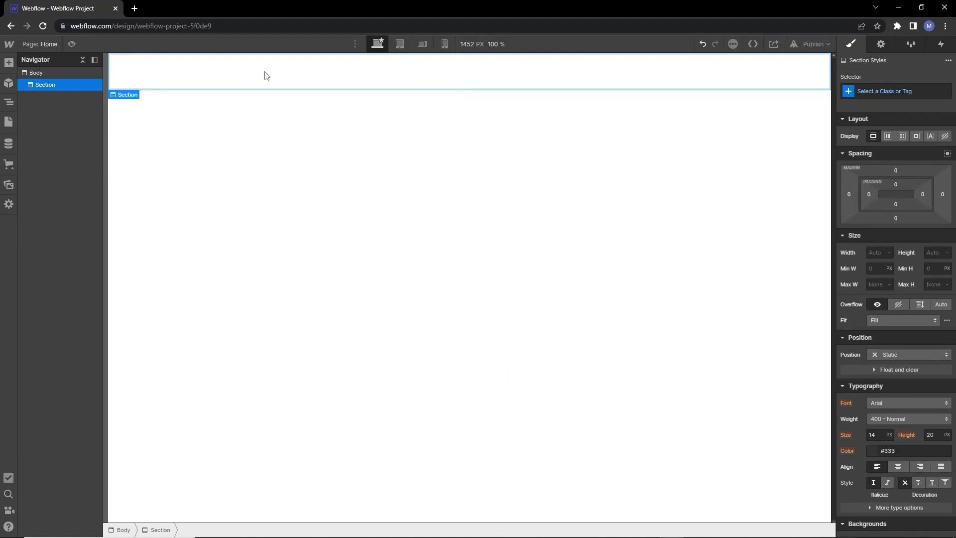
{"action": "scroll", "coordinate": [928, 448], "scroll_direction": "down", "scroll_amount": 1}
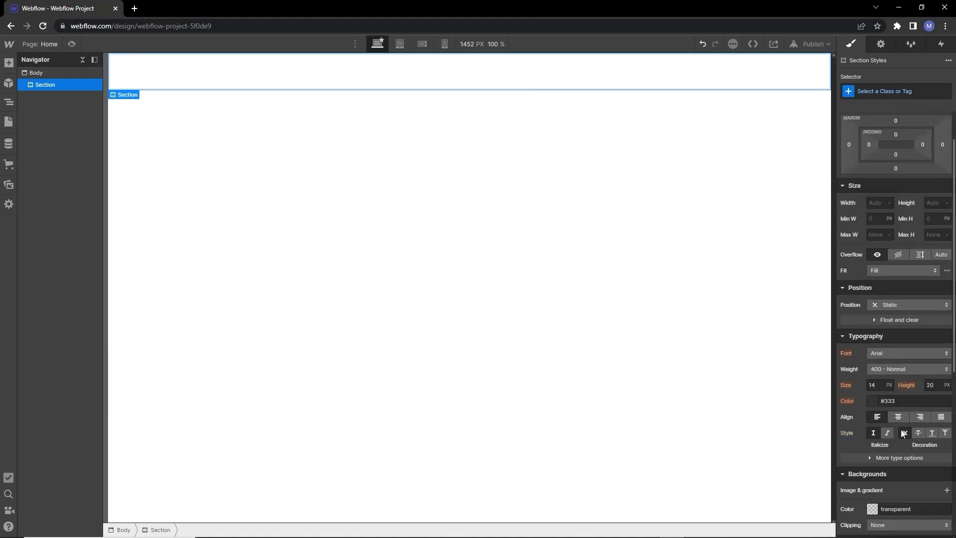
{"action": "left_click", "coordinate": [872, 509]}
{"action": "left_click_drag", "start_coordinate": [889, 379], "coordinate": [950, 332]}
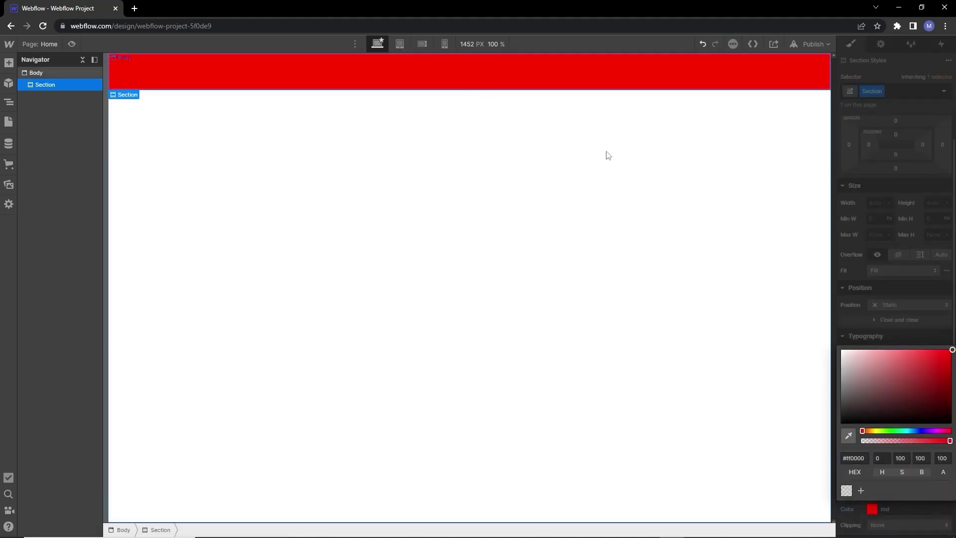
{"action": "left_click", "coordinate": [72, 44]}
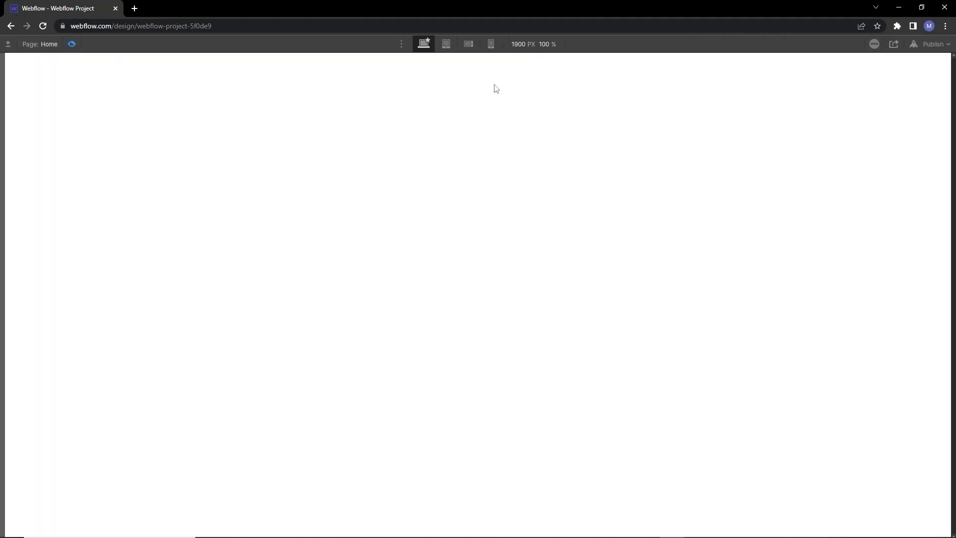
{"action": "left_click", "coordinate": [71, 44]}
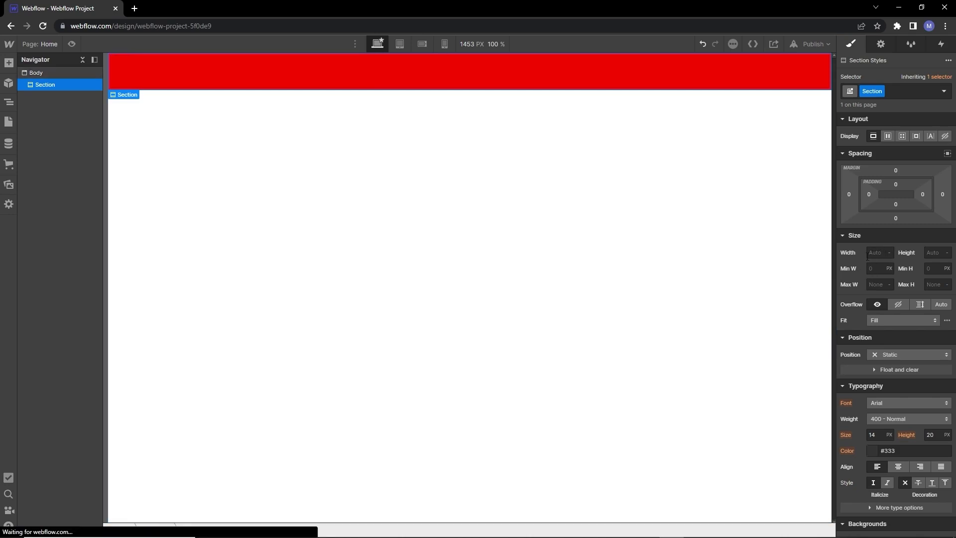
Add a heading, a paragraph, an image and a rich text block inside the red section, in that order
{"action": "left_click", "coordinate": [9, 62]}
{"action": "left_click_drag", "start_coordinate": [40, 327], "coordinate": [208, 79]}
{"action": "left_click", "coordinate": [10, 68]}
{"action": "left_click_drag", "start_coordinate": [83, 333], "coordinate": [244, 80]}
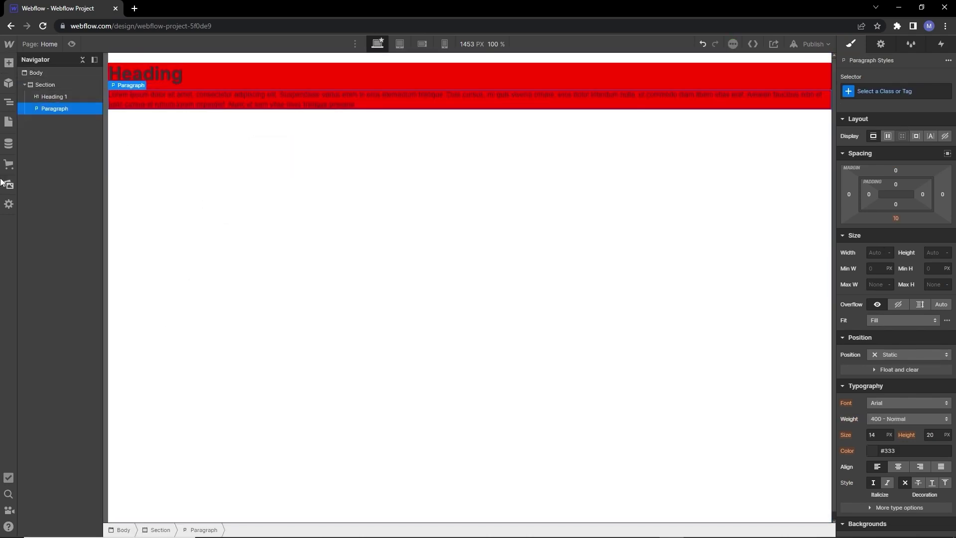
{"action": "left_click", "coordinate": [8, 62]}
{"action": "left_click_drag", "start_coordinate": [41, 506], "coordinate": [237, 130]}
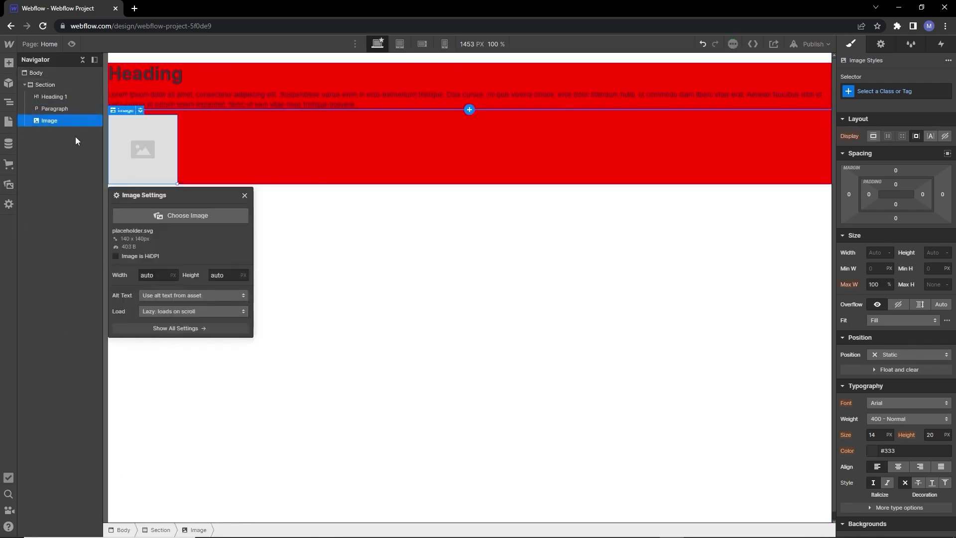
{"action": "left_click", "coordinate": [9, 62]}
{"action": "left_click_drag", "start_coordinate": [120, 341], "coordinate": [201, 198]}
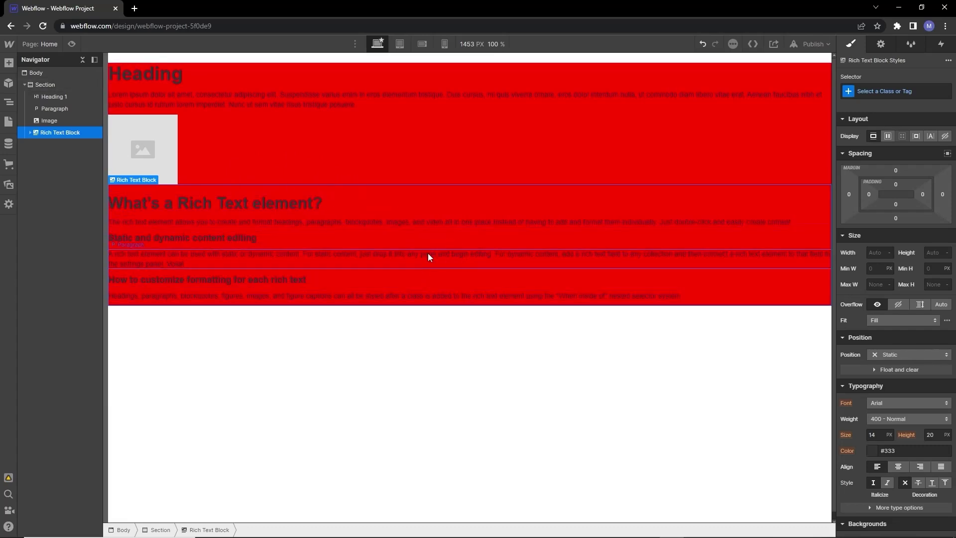
Review the units available for the rich text block's width, keeping Auto
{"action": "left_click", "coordinate": [889, 254]}
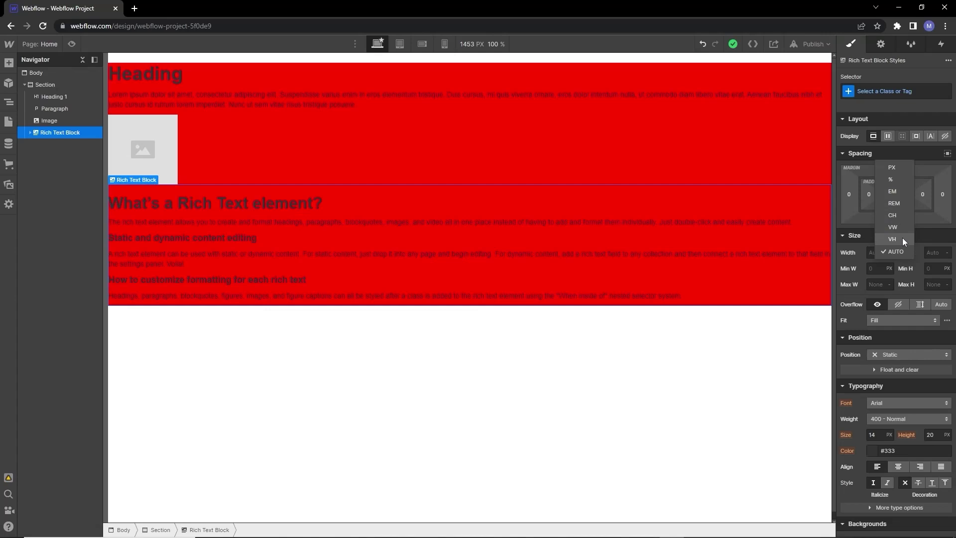
{"action": "left_click", "coordinate": [896, 251]}
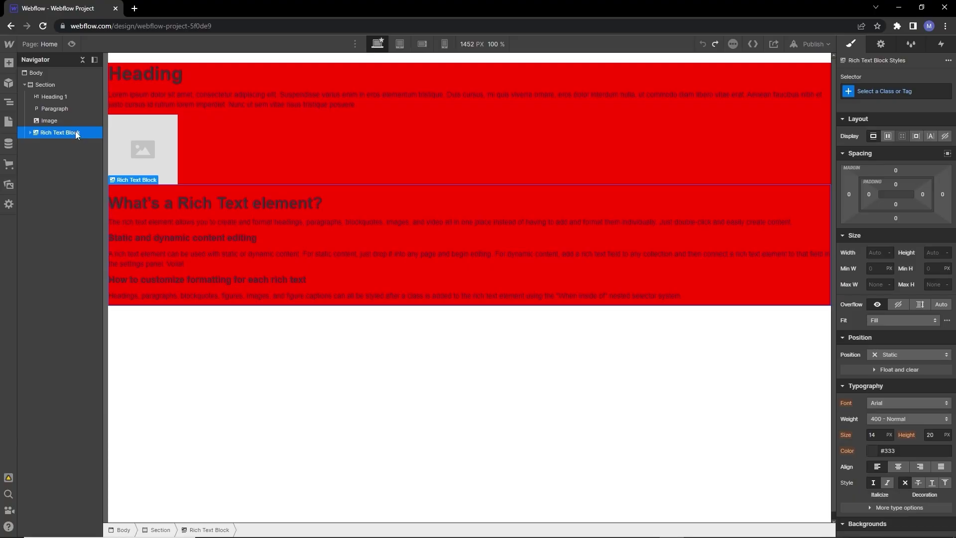
Delete the rich text block, image, paragraph and heading from the section
{"action": "key", "text": "Delete"}
{"action": "key", "text": "Delete"}
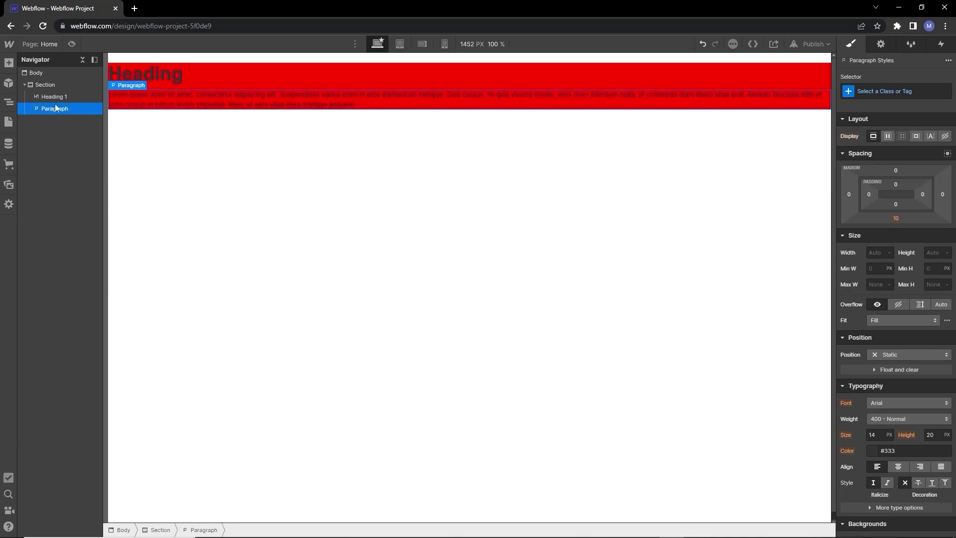
{"action": "key", "text": "Delete"}
{"action": "key", "text": "Delete"}
Set the section's width to 800 px and its height to 300 px
{"action": "left_click", "coordinate": [48, 85]}
{"action": "left_click", "coordinate": [874, 253]}
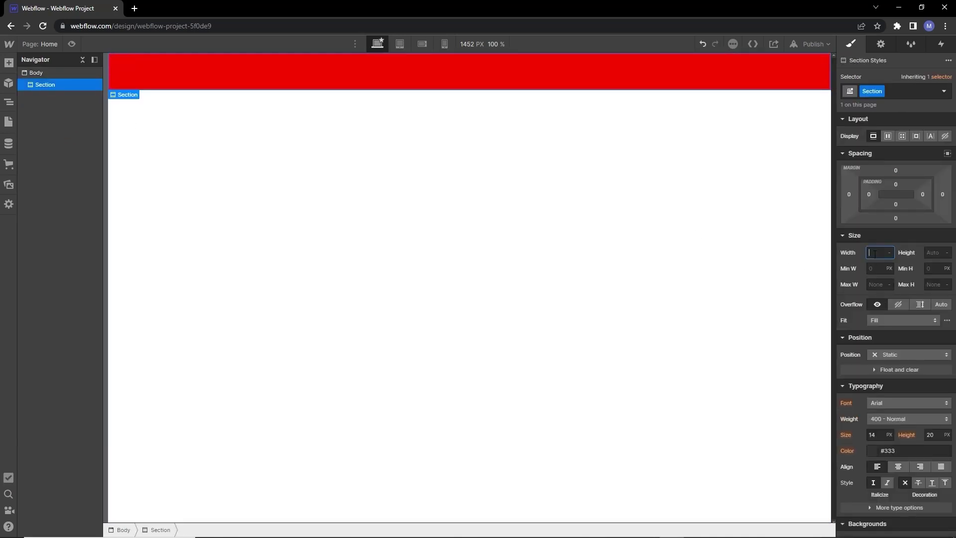
{"action": "key", "text": "Return"}
{"action": "left_click", "coordinate": [936, 253]}
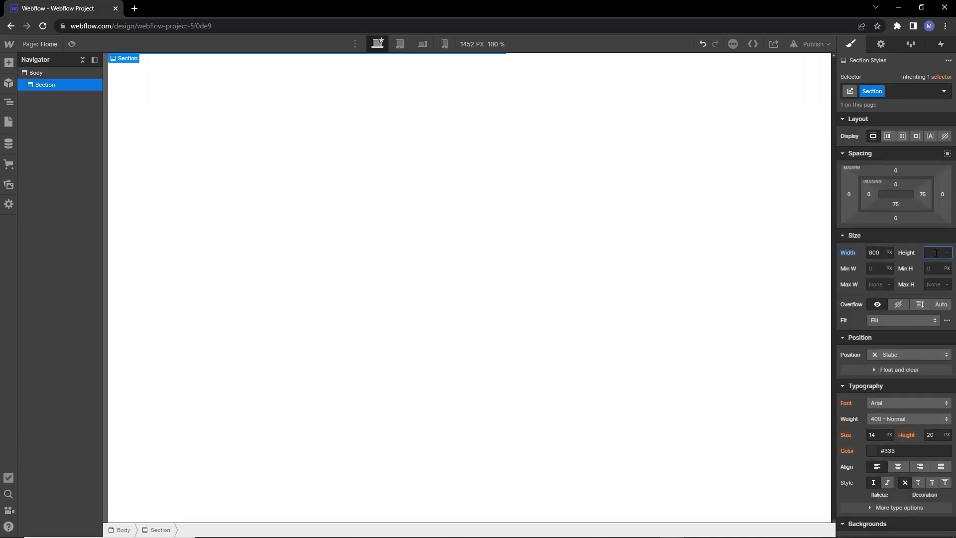
{"action": "key", "text": "Return"}
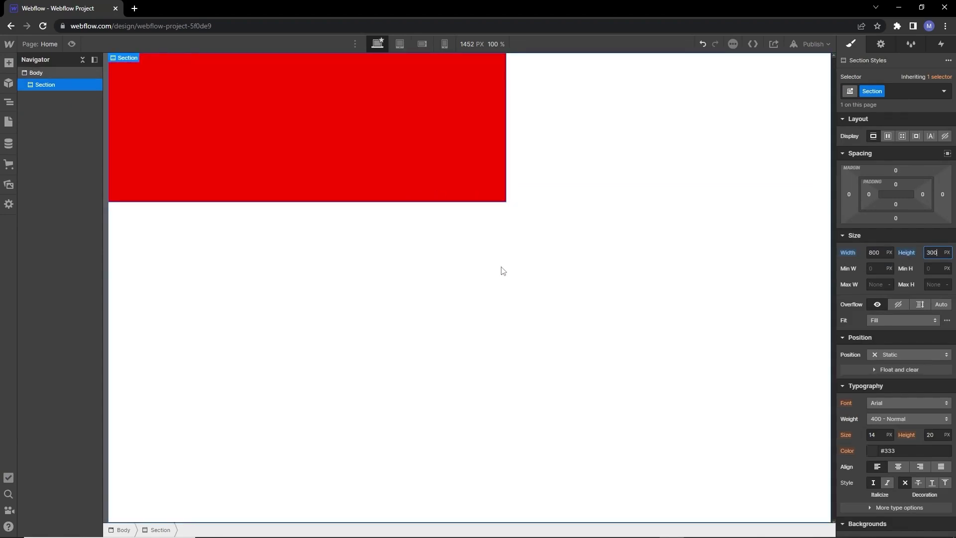
Check the section at the tablet, mobile landscape and mobile portrait breakpoints, and return to the desktop view
{"action": "left_click", "coordinate": [400, 44]}
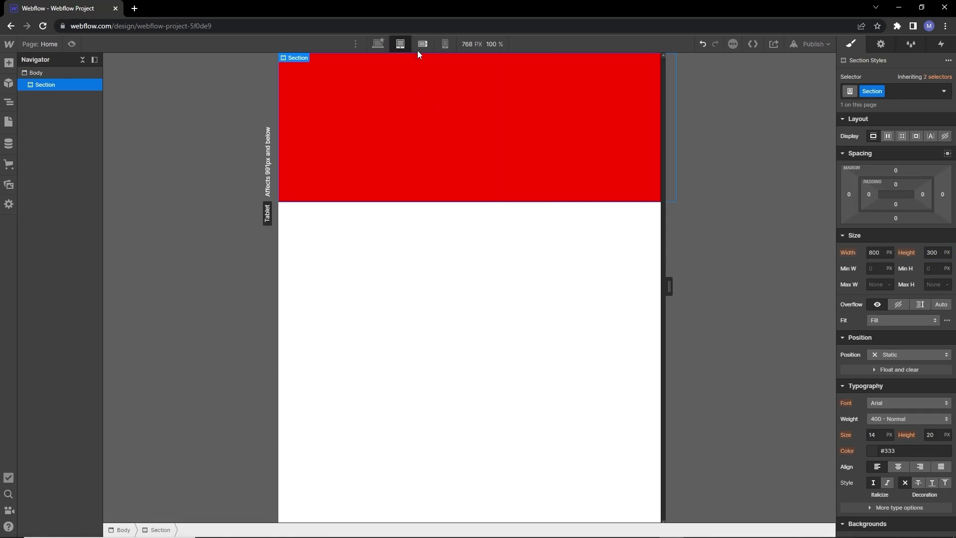
{"action": "left_click", "coordinate": [427, 50]}
{"action": "left_click", "coordinate": [445, 46]}
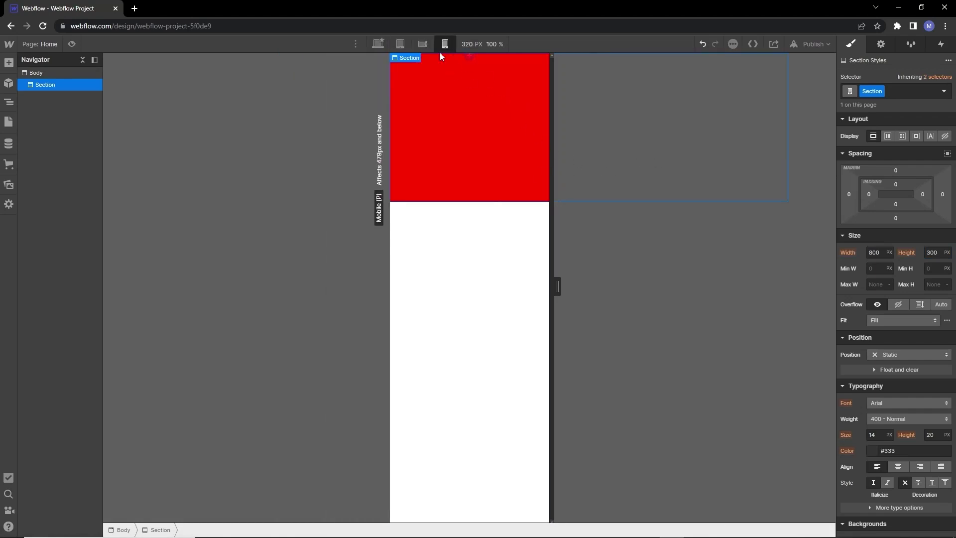
{"action": "left_click", "coordinate": [422, 45]}
{"action": "left_click", "coordinate": [402, 44]}
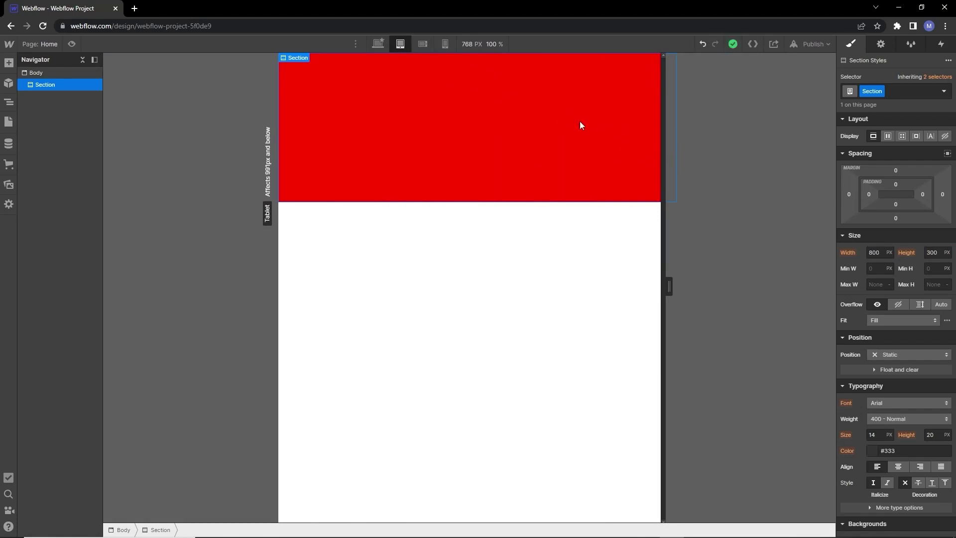
{"action": "left_click", "coordinate": [378, 43]}
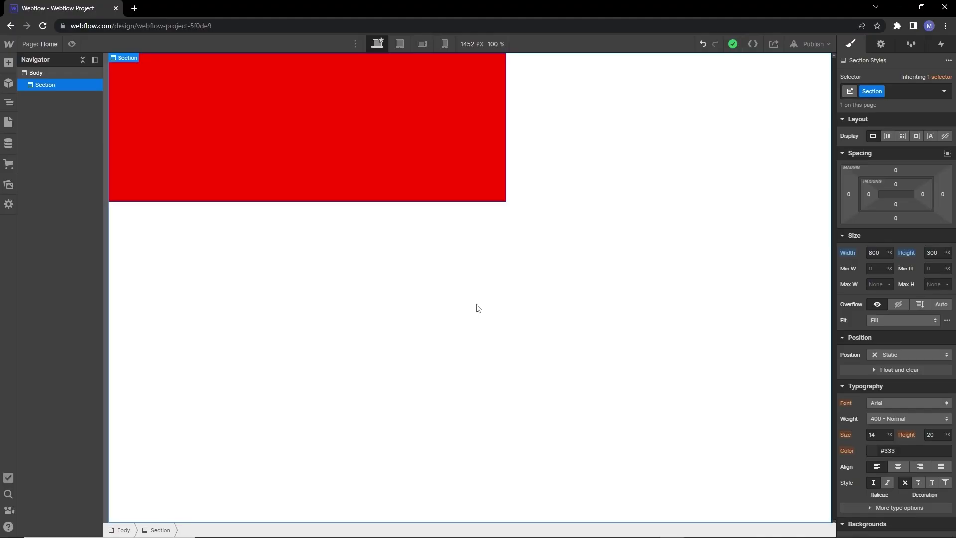
Set the section's width to 50 % and check how it scales in the page preview
{"action": "left_click", "coordinate": [875, 252]}
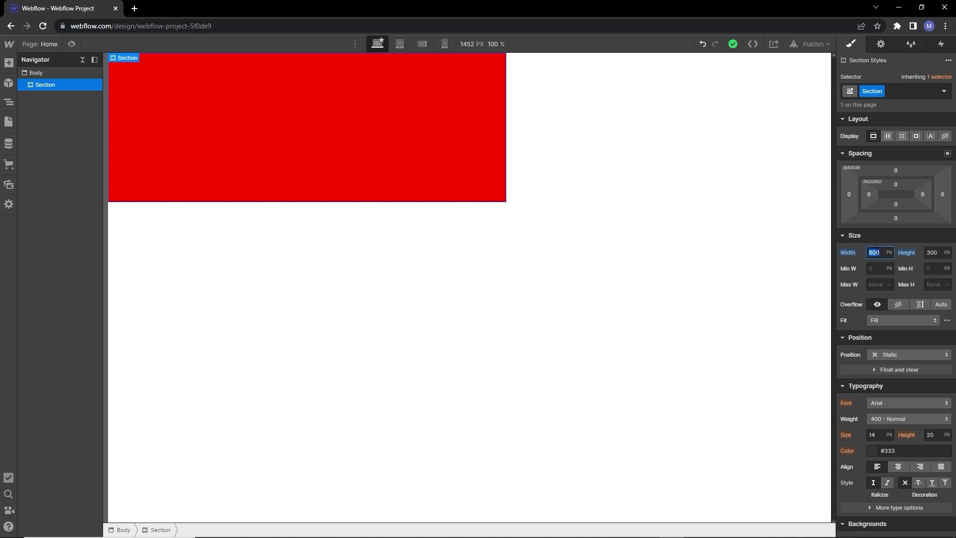
{"action": "key", "text": "Return"}
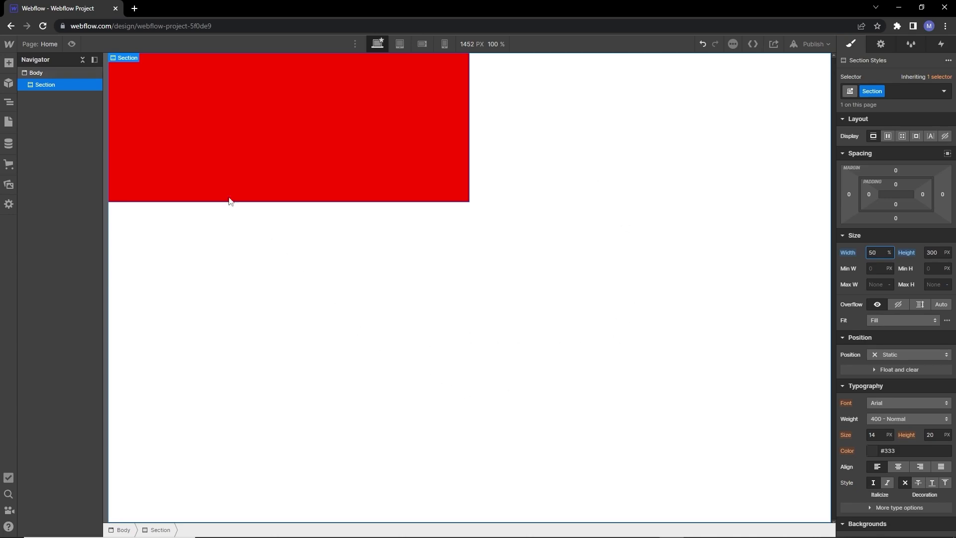
{"action": "left_click", "coordinate": [71, 43]}
{"action": "mouse_move", "coordinate": [952, 236]}
{"action": "left_mouse_down"}
{"action": "mouse_move", "coordinate": [542, 263]}
{"action": "mouse_move", "coordinate": [951, 238]}
{"action": "left_mouse_up"}
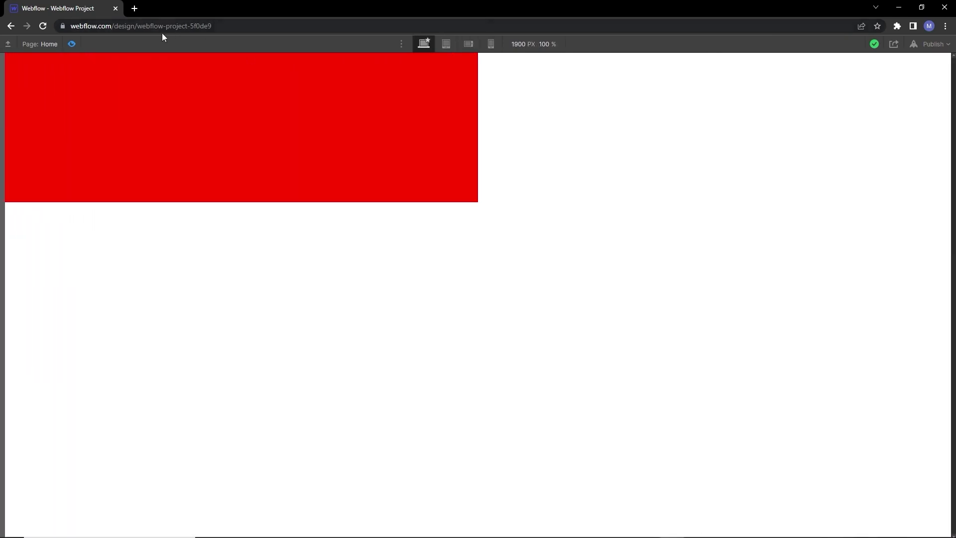
{"action": "left_click", "coordinate": [71, 44]}
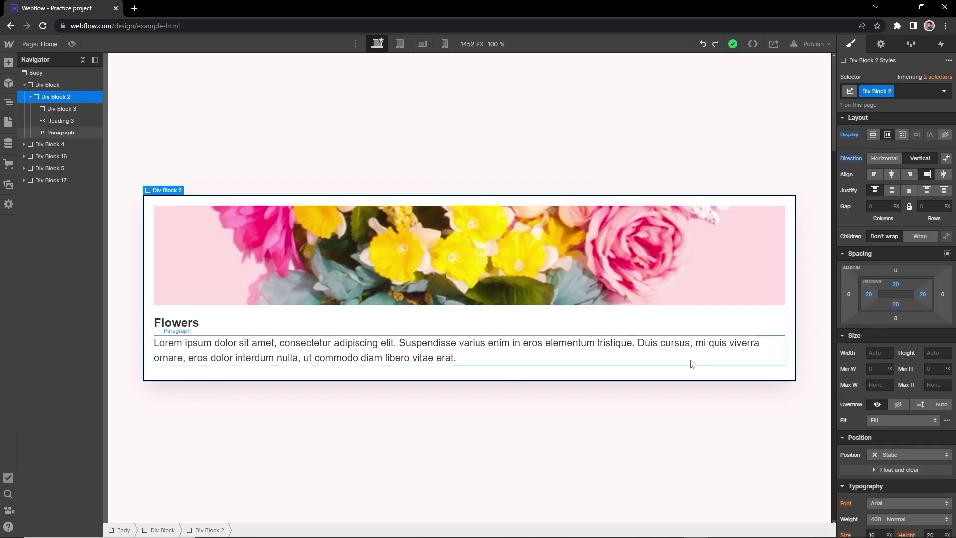
In the Practice project, set the width of the Flowers card (Div Block 2) to 20 em
{"action": "left_click", "coordinate": [876, 352]}
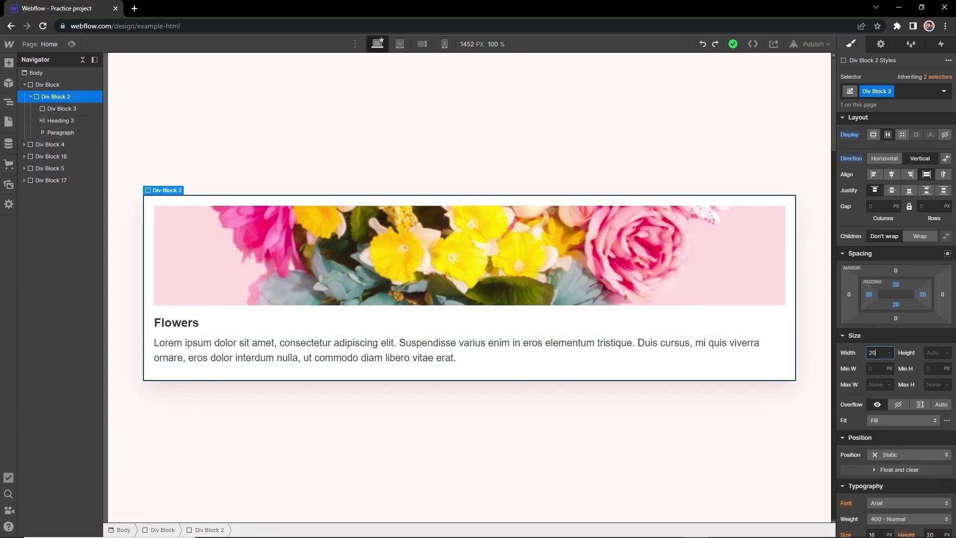
{"action": "type", "text": "20em"}
{"action": "key", "text": "Return"}
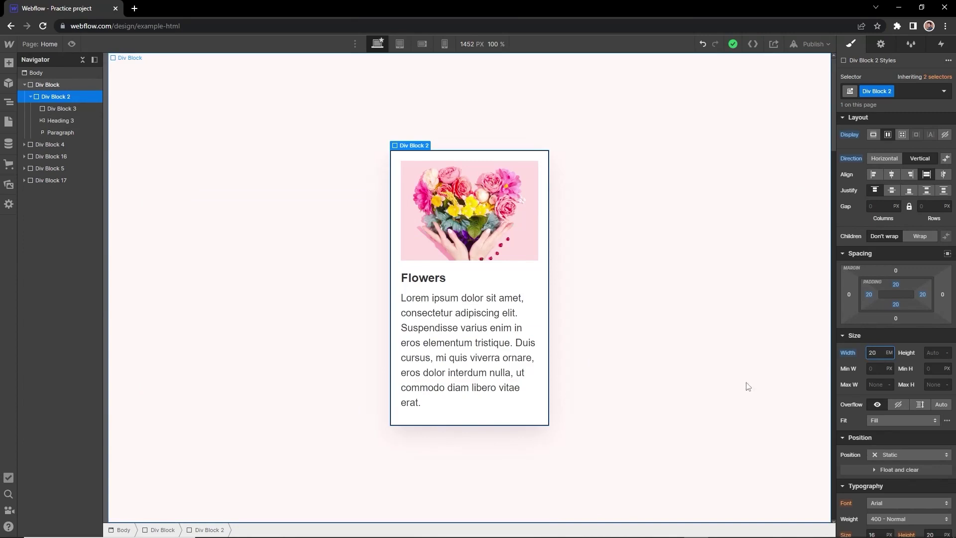
Go to the two buttons in Div Block 4 and compare the size units of the blue and green buttons
{"action": "left_click_drag", "start_coordinate": [833, 127], "coordinate": [838, 219]}
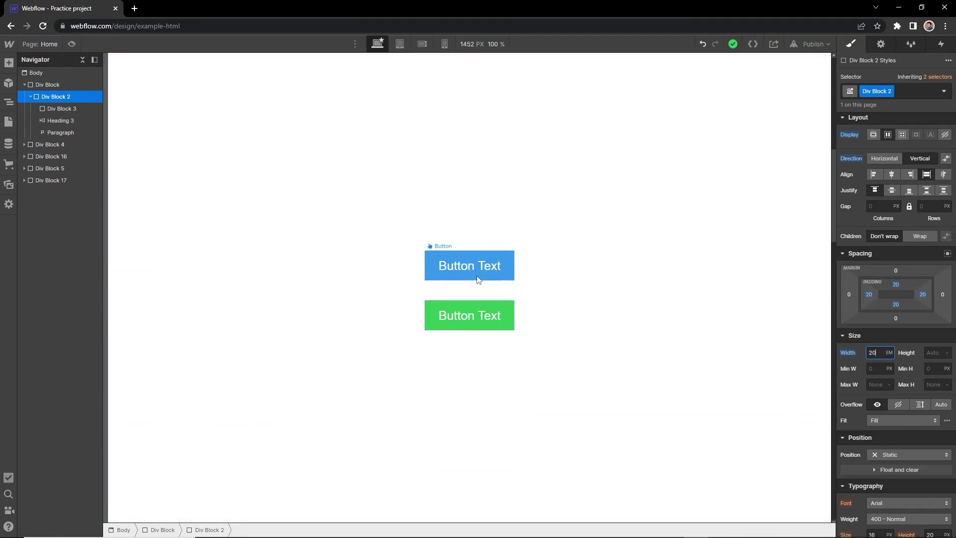
{"action": "left_click", "coordinate": [493, 271]}
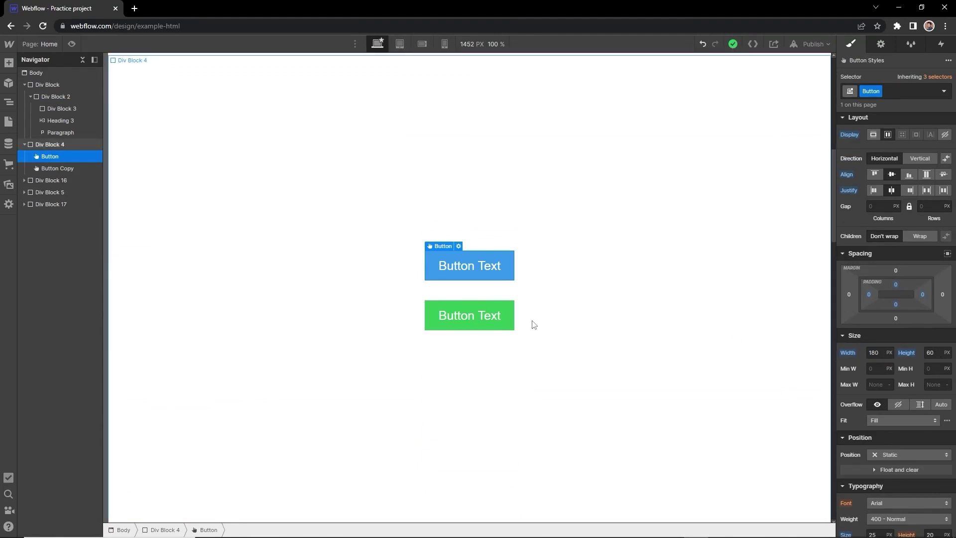
{"action": "left_click", "coordinate": [510, 318]}
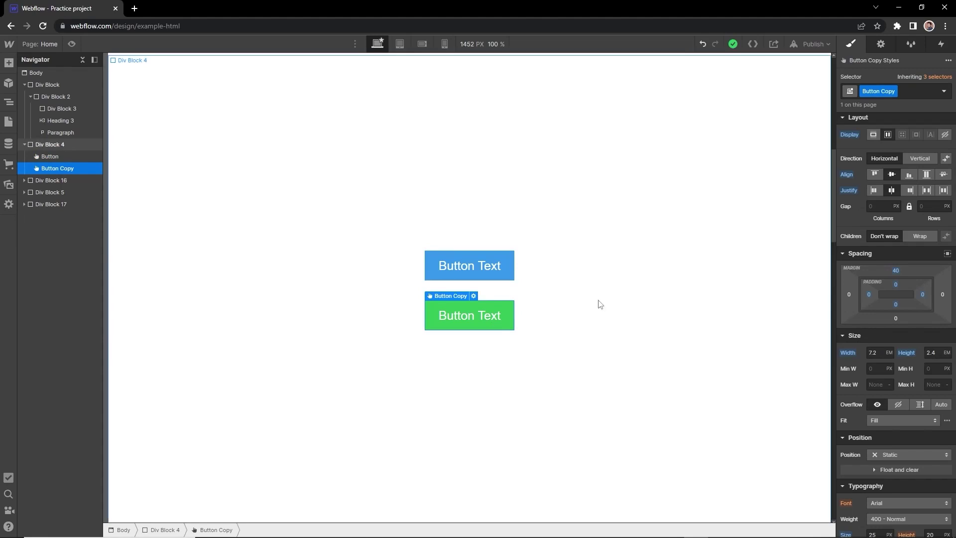
Raise the blue button's font size to 34 px and bring it back down to 25 px
{"action": "left_click", "coordinate": [509, 266]}
{"action": "scroll", "coordinate": [873, 379], "scroll_direction": "down", "scroll_amount": 2}
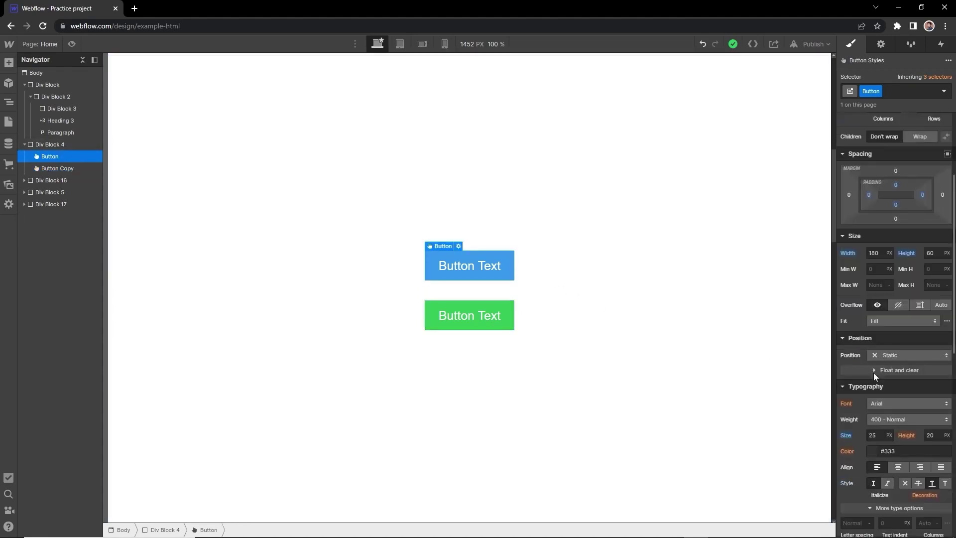
{"action": "key", "text": "Up"}
{"action": "key", "text": "Up"}
{"action": "key", "text": "Up"}
{"action": "key", "text": "Up"}
{"action": "key", "text": "Up"}
{"action": "key", "text": "Up"}
{"action": "key", "text": "Up"}
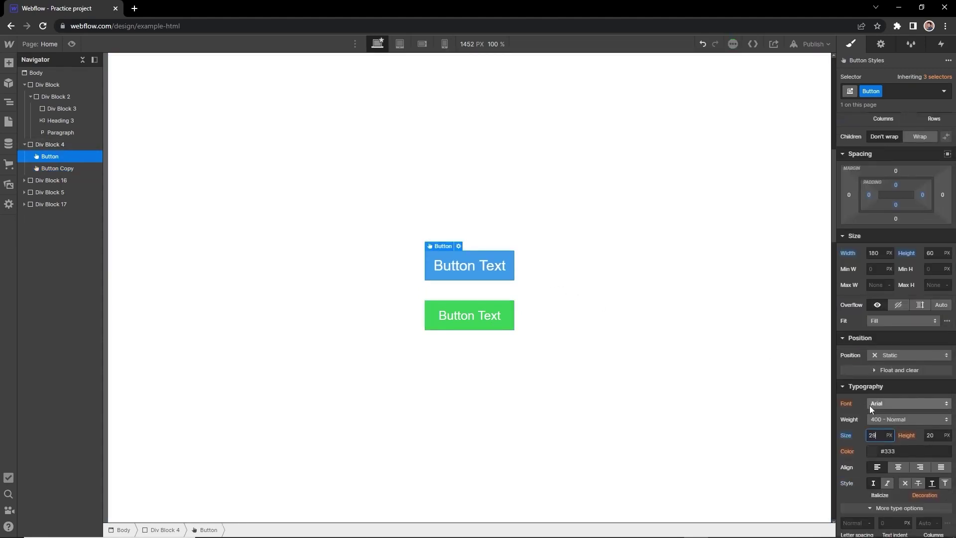
{"action": "key", "text": "Up"}
{"action": "key", "text": "Up"}
{"action": "key", "text": "Up"}
{"action": "key", "text": "Down"}
{"action": "key", "text": "Down"}
{"action": "key", "text": "Down"}
{"action": "key", "text": "Down"}
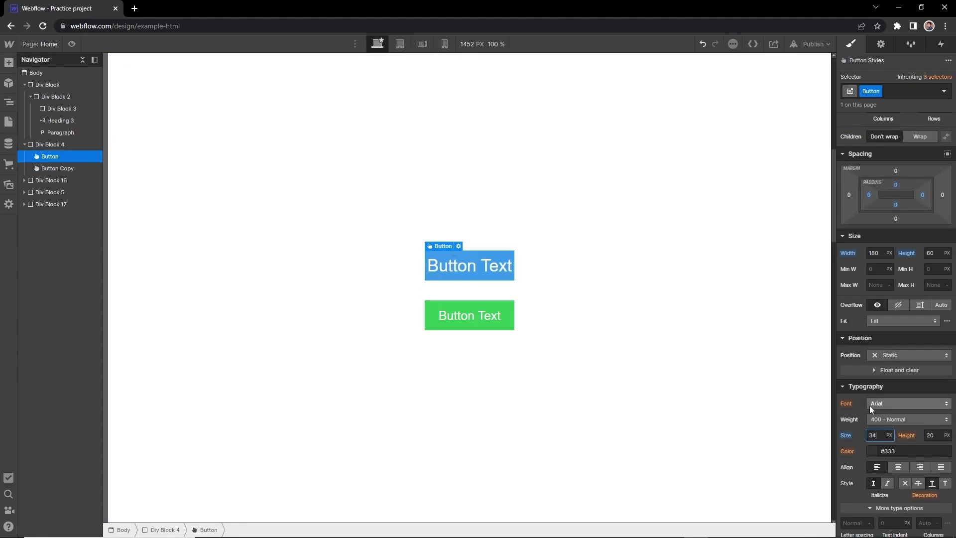
{"action": "key", "text": "Down"}
{"action": "key", "text": "Down"}
{"action": "key", "text": "Down"}
{"action": "key", "text": "Down"}
{"action": "key", "text": "Down"}
{"action": "key", "text": "Down"}
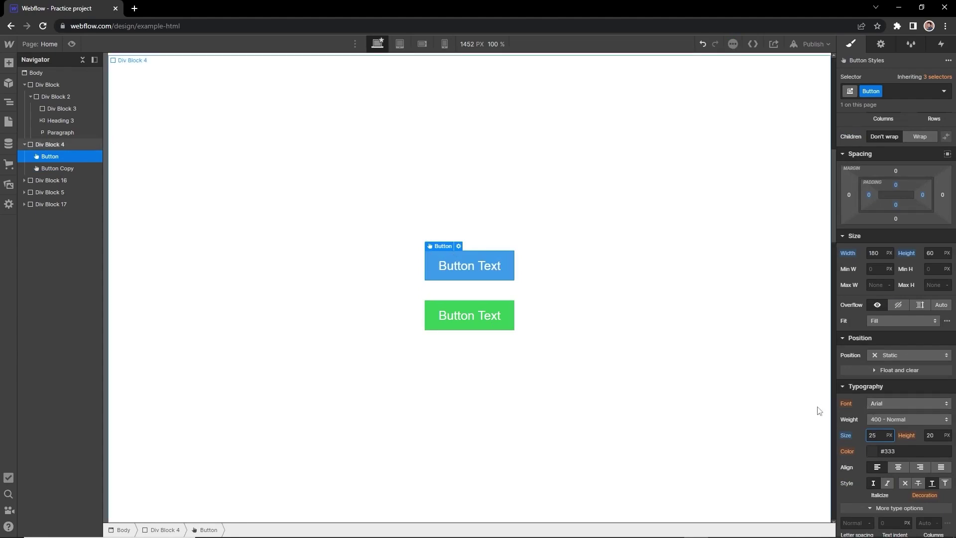
Increase and decrease the green button's font size to check how the em-sized button scales with its text
{"action": "left_click", "coordinate": [473, 321]}
{"action": "left_click", "coordinate": [880, 435]}
{"action": "key", "text": "Up"}
{"action": "key", "text": "Up"}
{"action": "key", "text": "Up"}
{"action": "key", "text": "Up"}
{"action": "key", "text": "Up"}
{"action": "key", "text": "Up"}
{"action": "key", "text": "Up"}
{"action": "key", "text": "Up"}
{"action": "key", "text": "Up"}
{"action": "key", "text": "Up"}
{"action": "key", "text": "Down"}
{"action": "key", "text": "Down"}
{"action": "key", "text": "Down"}
{"action": "key", "text": "Down"}
{"action": "key", "text": "Down"}
{"action": "key", "text": "Down"}
{"action": "key", "text": "Down"}
{"action": "key", "text": "Down"}
{"action": "key", "text": "Down"}
{"action": "key", "text": "Down"}
{"action": "key", "text": "Down"}
{"action": "key", "text": "Down"}
{"action": "key", "text": "Down"}
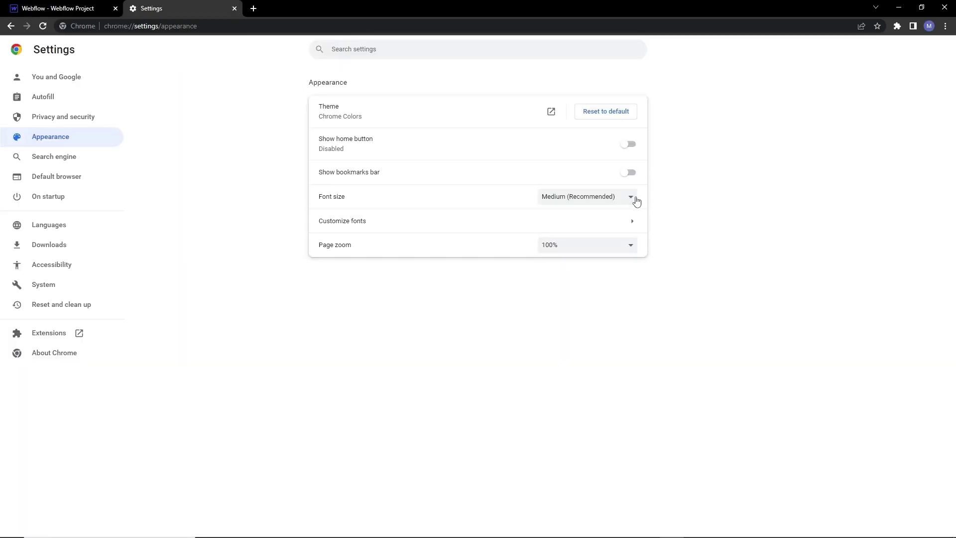
In Chrome's appearance settings, set the browser font size to Large and change it to Very large
{"action": "left_click", "coordinate": [633, 197]}
{"action": "left_click", "coordinate": [598, 234]}
{"action": "left_click", "coordinate": [618, 210]}
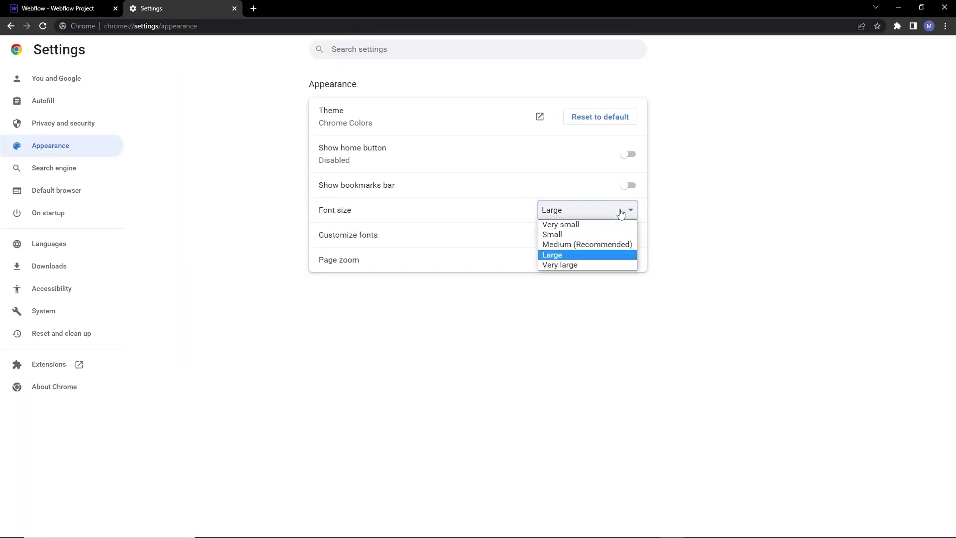
{"action": "left_click", "coordinate": [589, 266]}
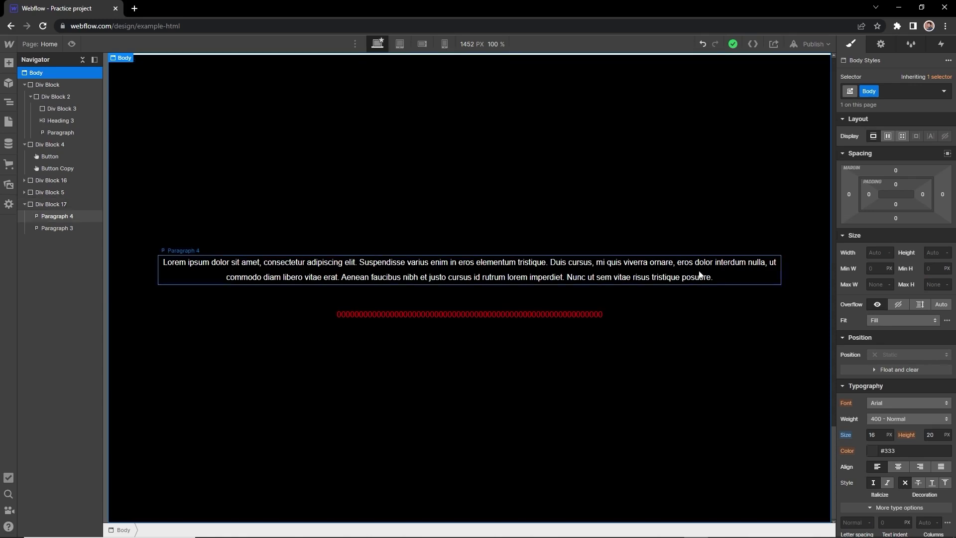
In the Practice project, set the width of the white Lorem ipsum paragraph (Paragraph 4) to 60
{"action": "left_click", "coordinate": [639, 276]}
{"action": "left_click", "coordinate": [880, 300]}
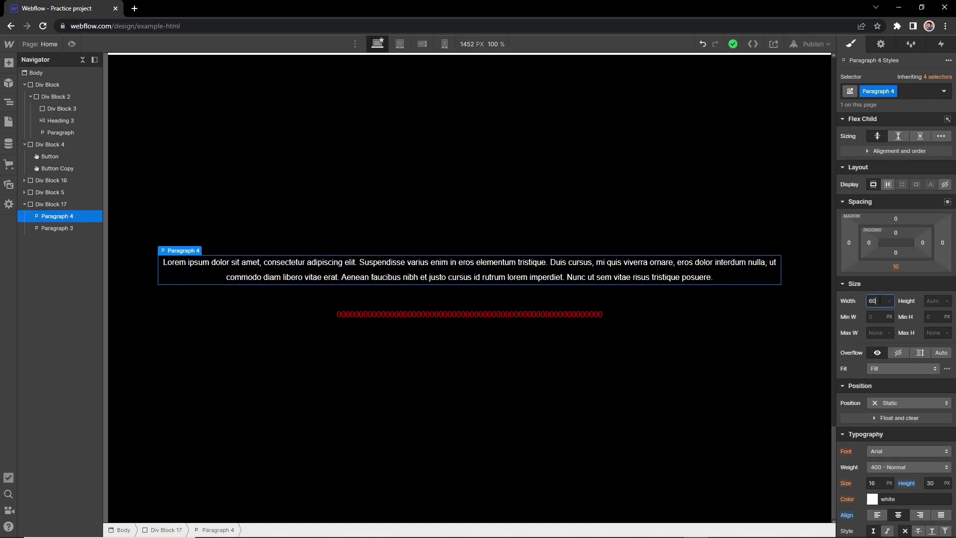
{"action": "key", "text": "Return"}
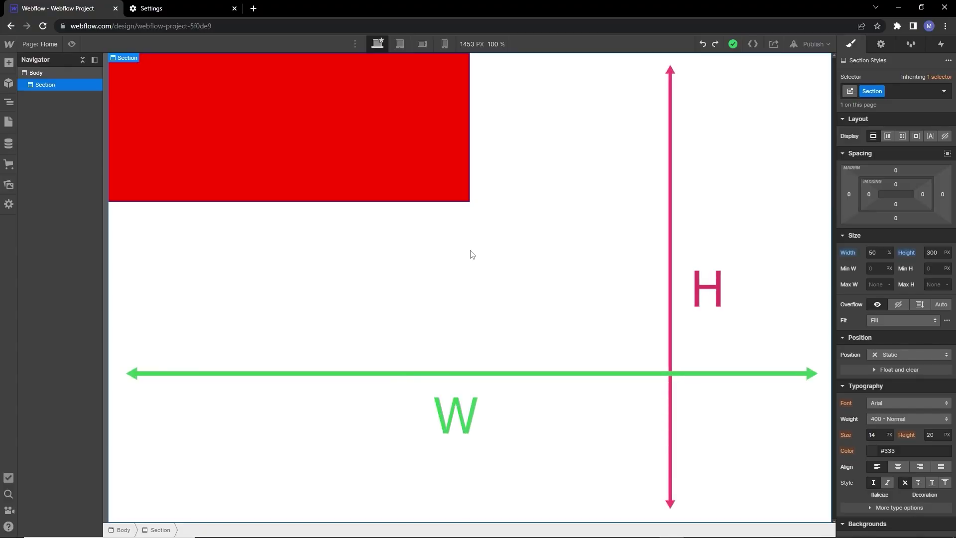
In the Webflow Project, widen the red section to 100 VW, reduce it to 50 VW and set its height to 50 VH
{"action": "type", "text": "100vw"}
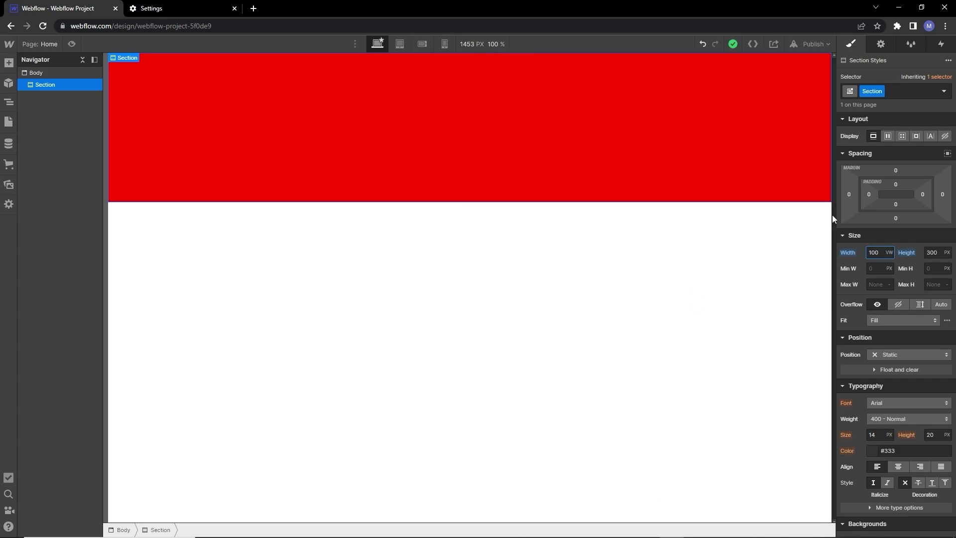
{"action": "double_click", "coordinate": [880, 254]}
{"action": "key", "text": "Return"}
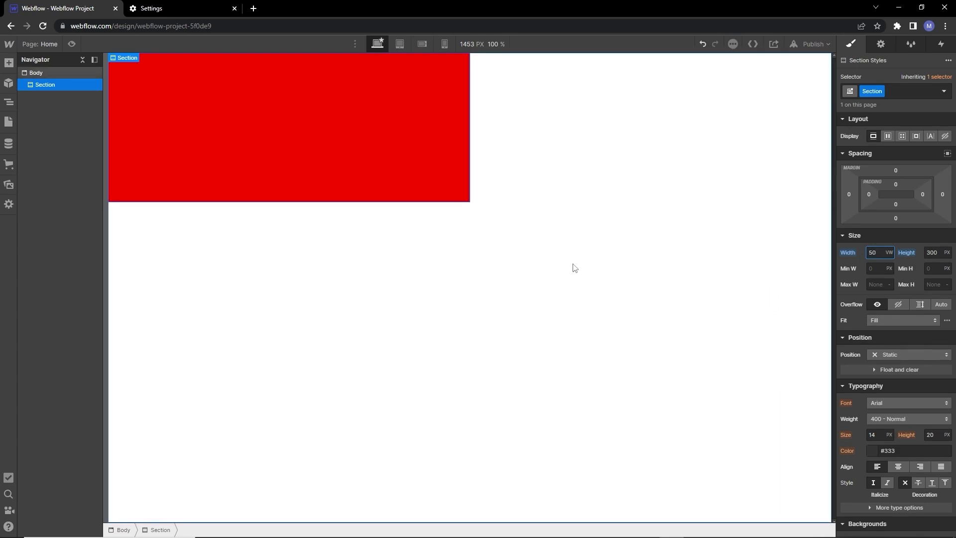
{"action": "double_click", "coordinate": [932, 253]}
{"action": "type", "text": "50vh"}
{"action": "key", "text": "Return"}
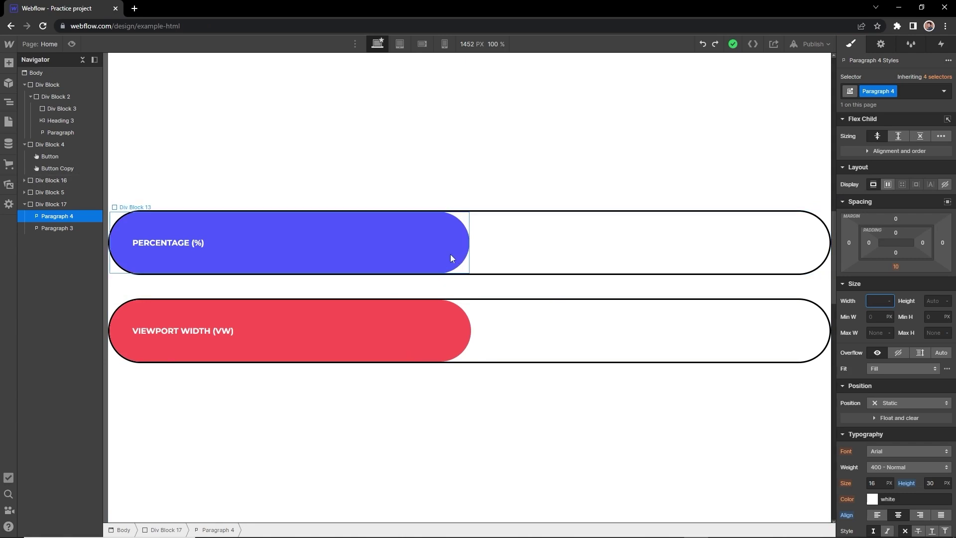
In the Practice project, compare the width units of the blue Percentage bar and the red Viewport Width bar
{"action": "left_click", "coordinate": [449, 253]}
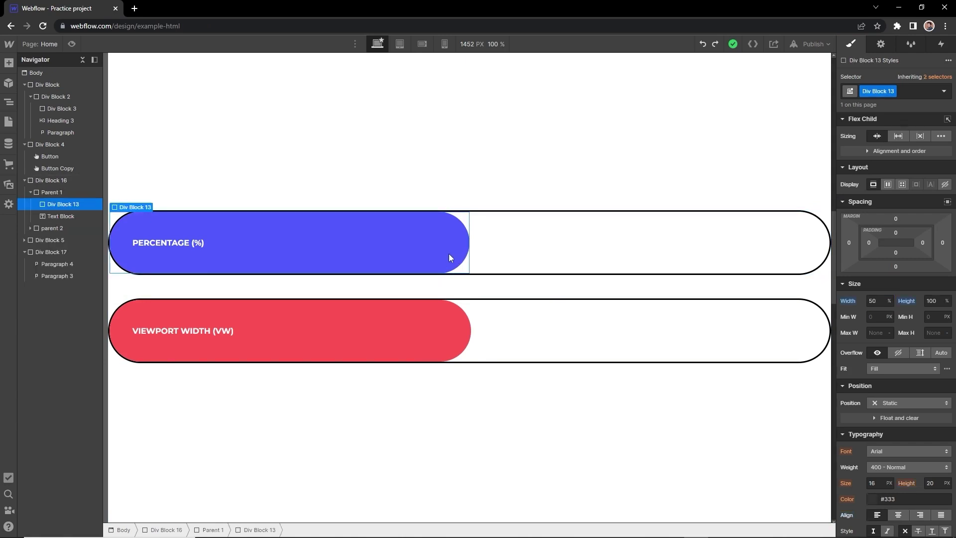
{"action": "left_click", "coordinate": [877, 301]}
{"action": "left_click", "coordinate": [405, 314]}
{"action": "left_click", "coordinate": [878, 302]}
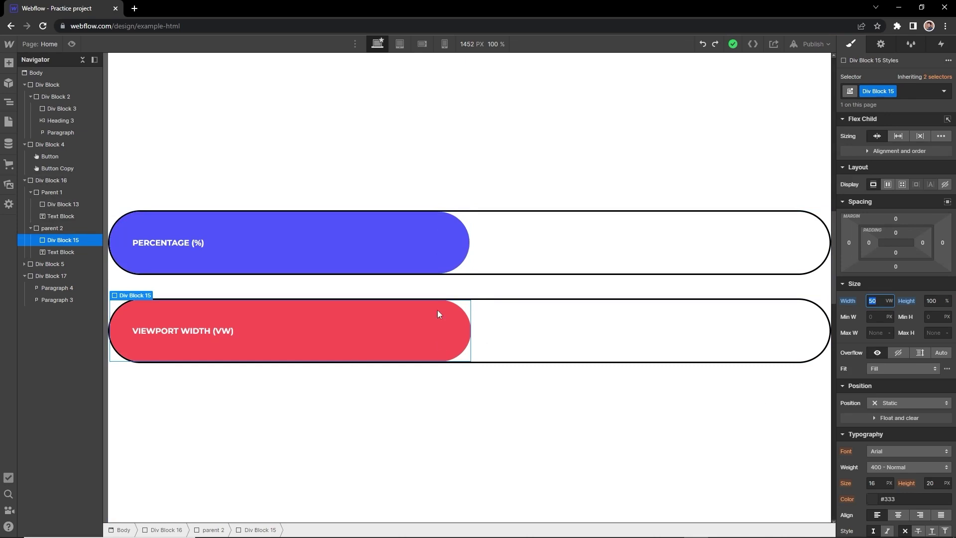
Set the widths of Parent 1 and parent 2 to 800 px and check how both bars scale in the page preview
{"action": "left_click", "coordinate": [532, 277]}
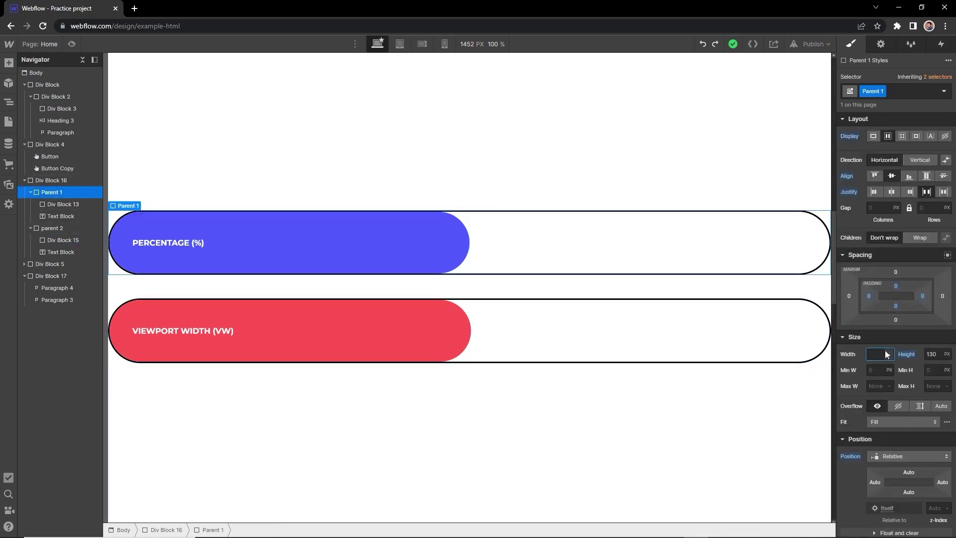
{"action": "key", "text": "Return"}
{"action": "left_click", "coordinate": [779, 355]}
{"action": "left_click", "coordinate": [878, 354]}
{"action": "type", "text": "800"}
{"action": "key", "text": "Return"}
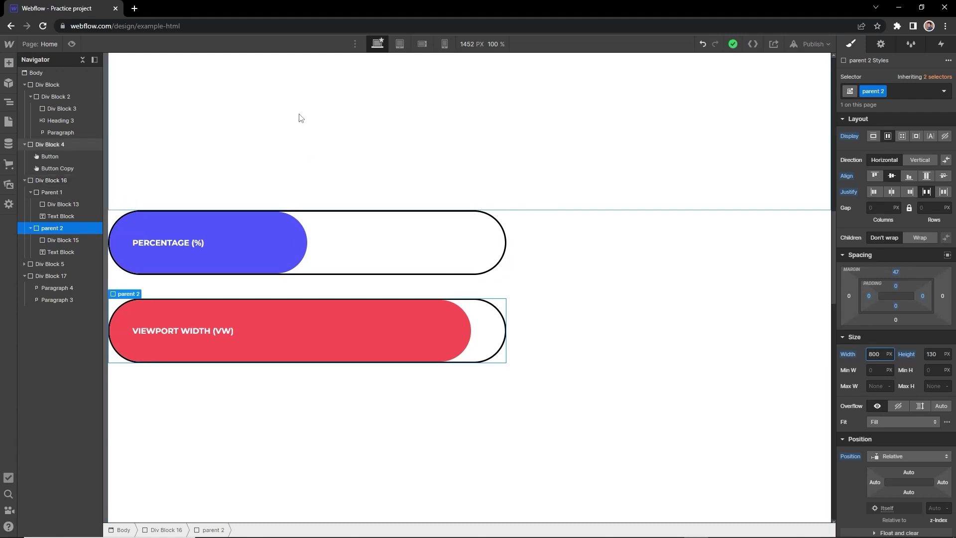
{"action": "left_click", "coordinate": [72, 44]}
{"action": "left_click_drag", "start_coordinate": [952, 234], "coordinate": [858, 294]}
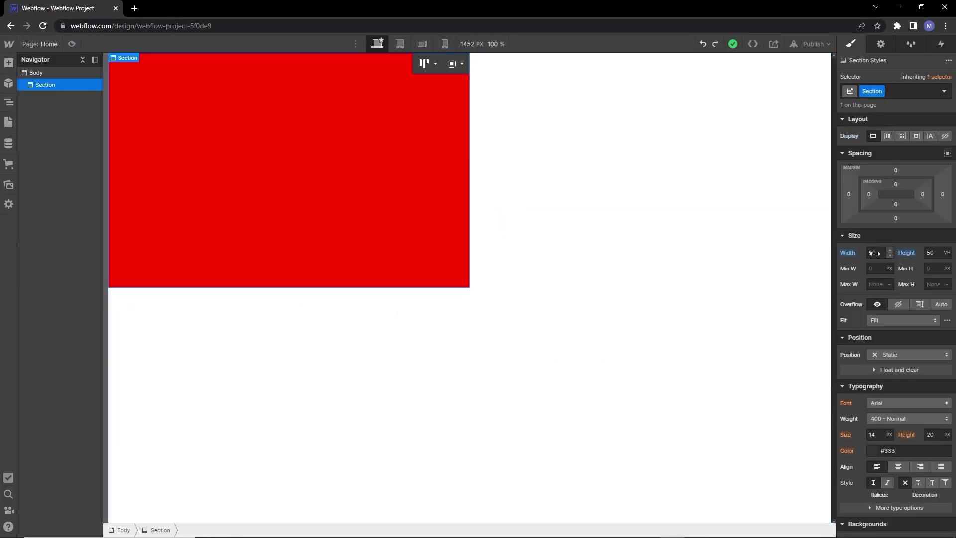
In the Webflow Project, set the section's width to 100 VW and its height to 100 VH
{"action": "left_click", "coordinate": [872, 253]}
{"action": "type", "text": "100"}
{"action": "key", "text": "Tab"}
{"action": "type", "text": "1"}
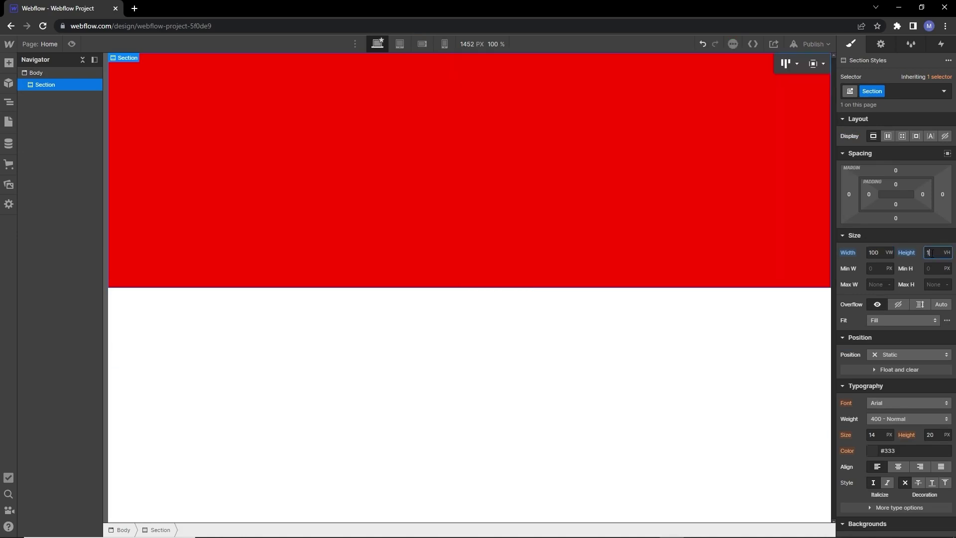
{"action": "type", "text": "00"}
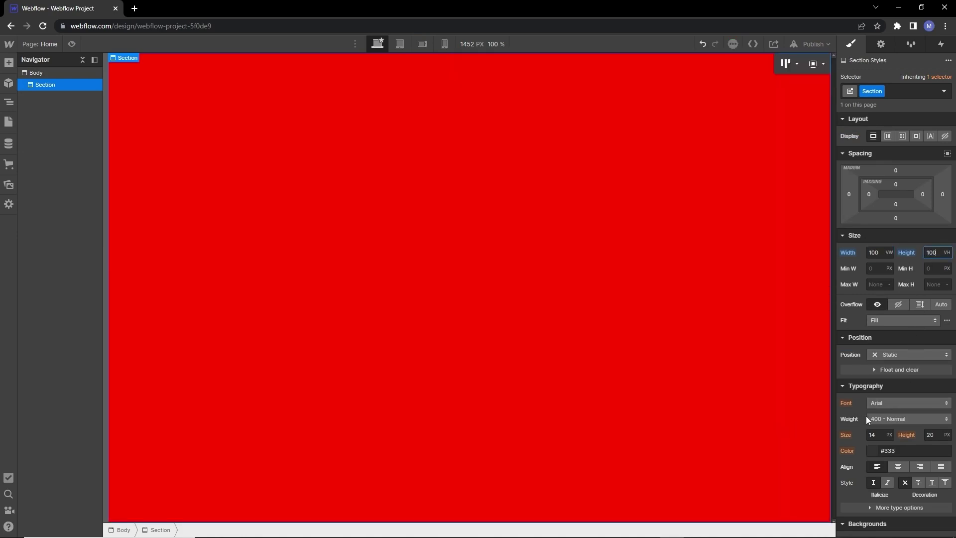
Reset the section's red background color to its initial value
{"action": "scroll", "coordinate": [867, 420], "scroll_direction": "down", "scroll_amount": 2}
{"action": "left_click", "coordinate": [851, 460]}
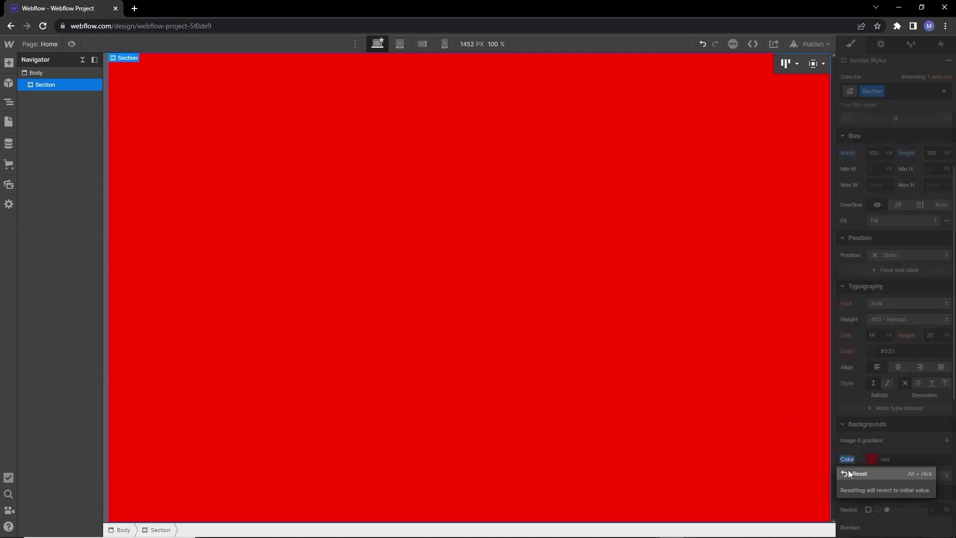
{"action": "left_click", "coordinate": [848, 470]}
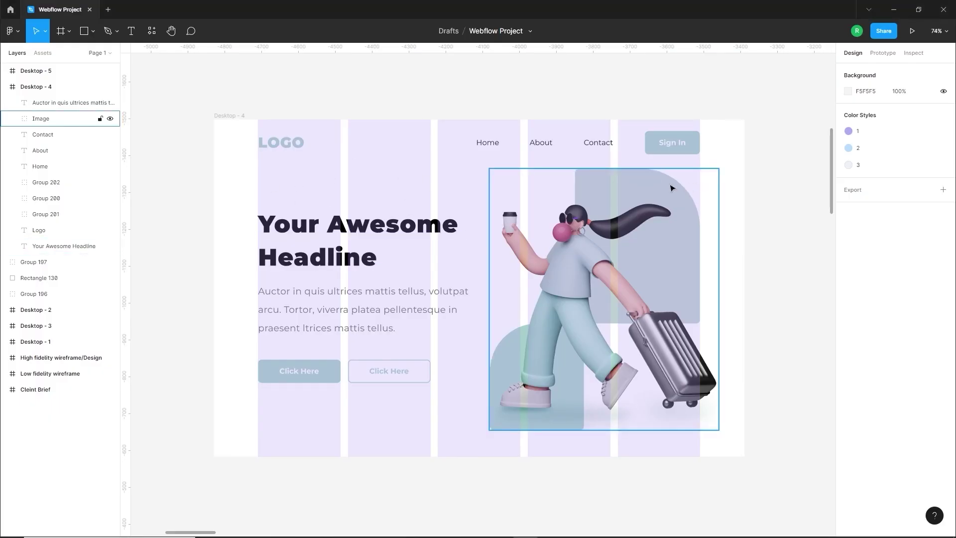
In the Figma design, measure the content width by drawing a rectangle about 1200 × 96 across the layout columns of Desktop - 4
{"action": "left_click", "coordinate": [83, 31]}
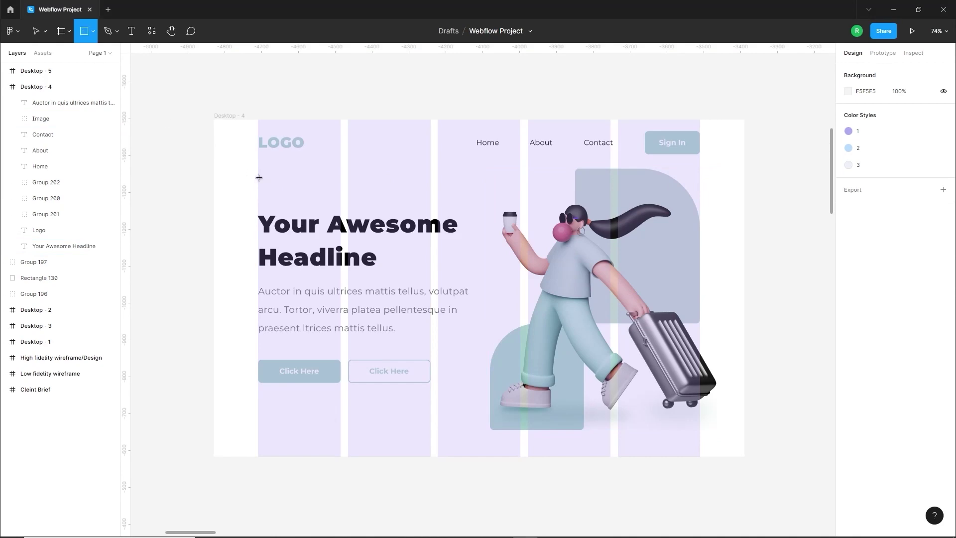
{"action": "mouse_move", "coordinate": [257, 177]}
{"action": "left_mouse_down"}
{"action": "mouse_move", "coordinate": [425, 207]}
{"action": "mouse_move", "coordinate": [700, 211]}
{"action": "left_mouse_up"}
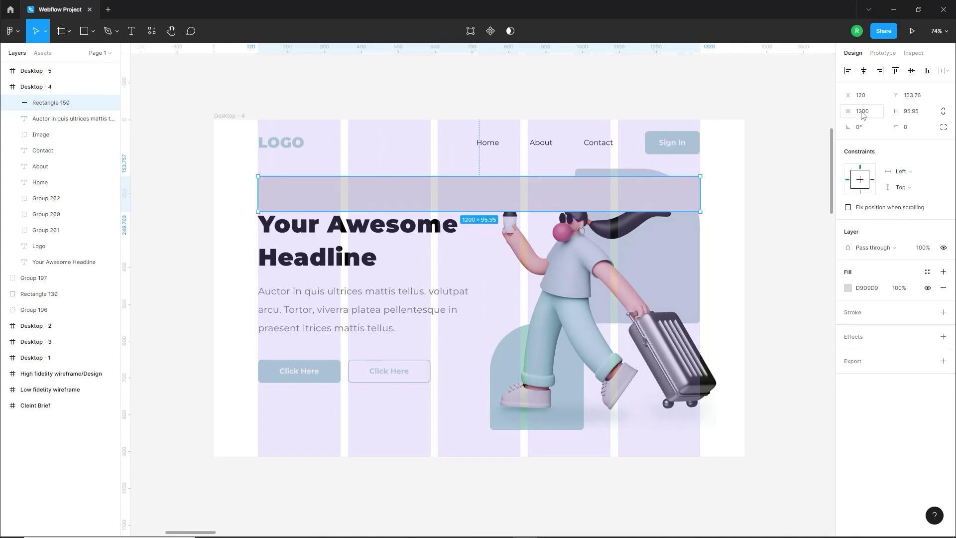
Switch back to Webflow, add a Container inside the section and set its maximum width to 1200 px
{"action": "key", "text": "alt+Tab"}
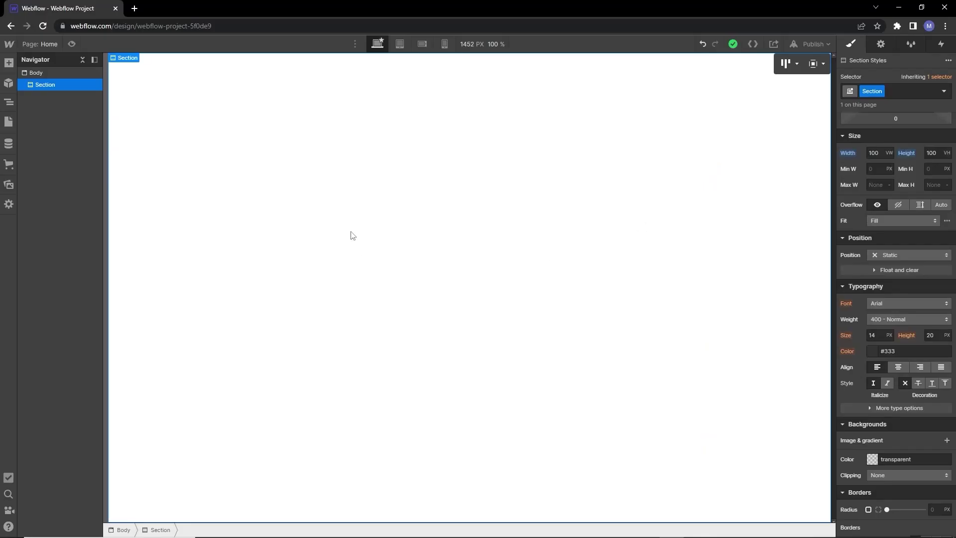
{"action": "left_click", "coordinate": [8, 62]}
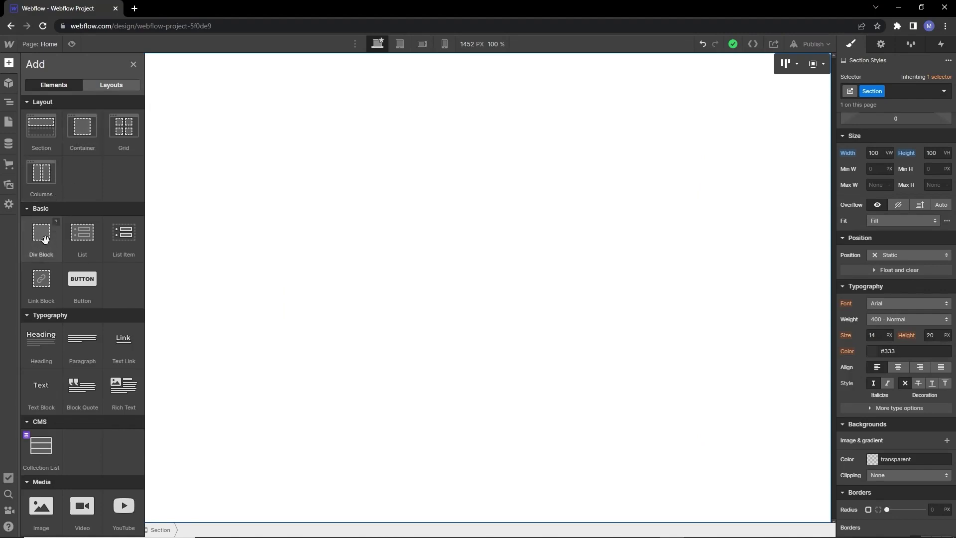
{"action": "left_click_drag", "start_coordinate": [76, 134], "coordinate": [418, 166]}
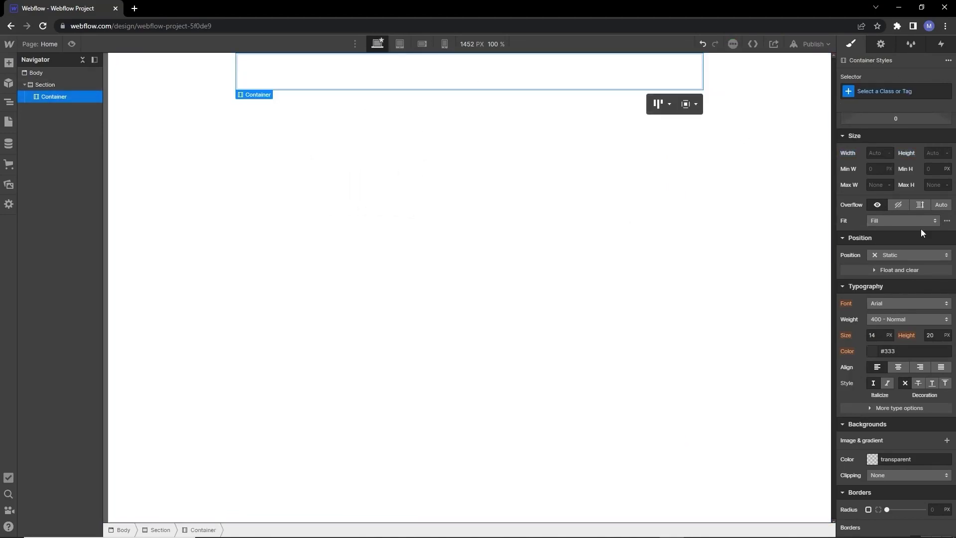
{"action": "left_click", "coordinate": [875, 284]}
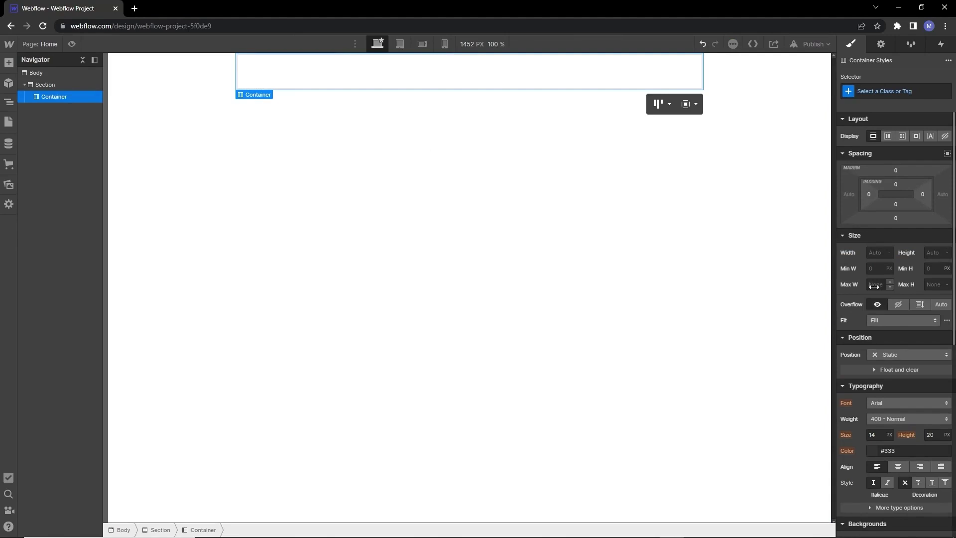
{"action": "type", "text": "1200"}
{"action": "key", "text": "Return"}
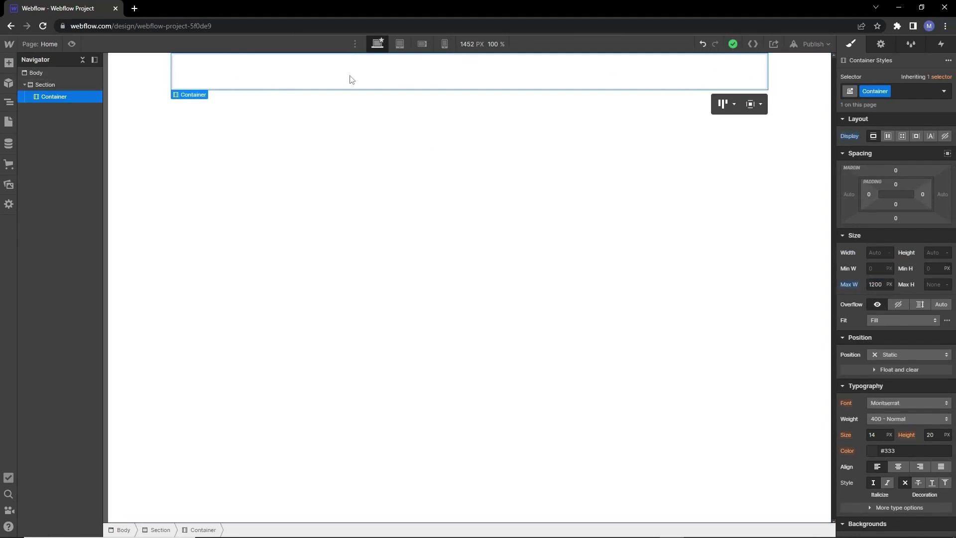
Check the container at the tablet, mobile landscape and mobile portrait breakpoints, and return to the desktop view
{"action": "left_click", "coordinate": [399, 44]}
{"action": "left_click", "coordinate": [423, 45]}
{"action": "left_click", "coordinate": [444, 45]}
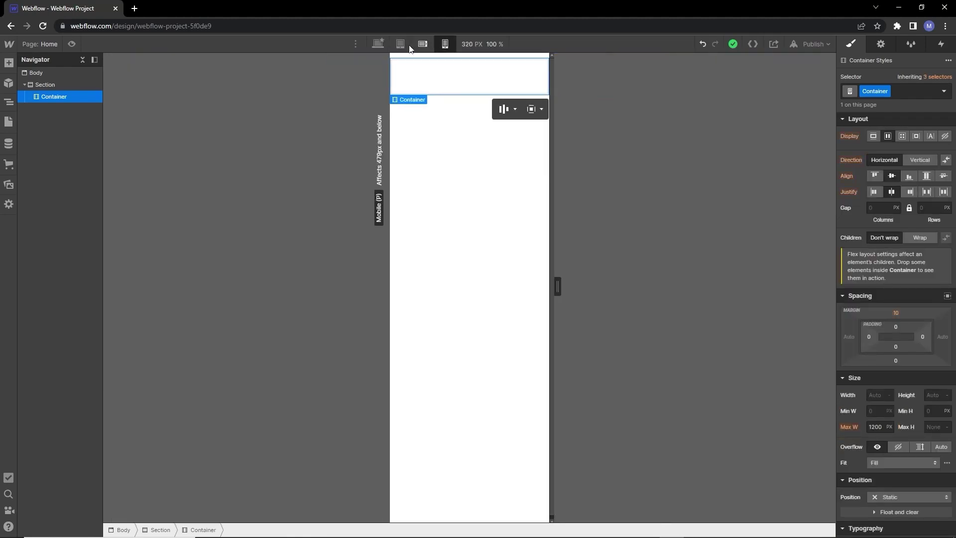
{"action": "left_click", "coordinate": [379, 44]}
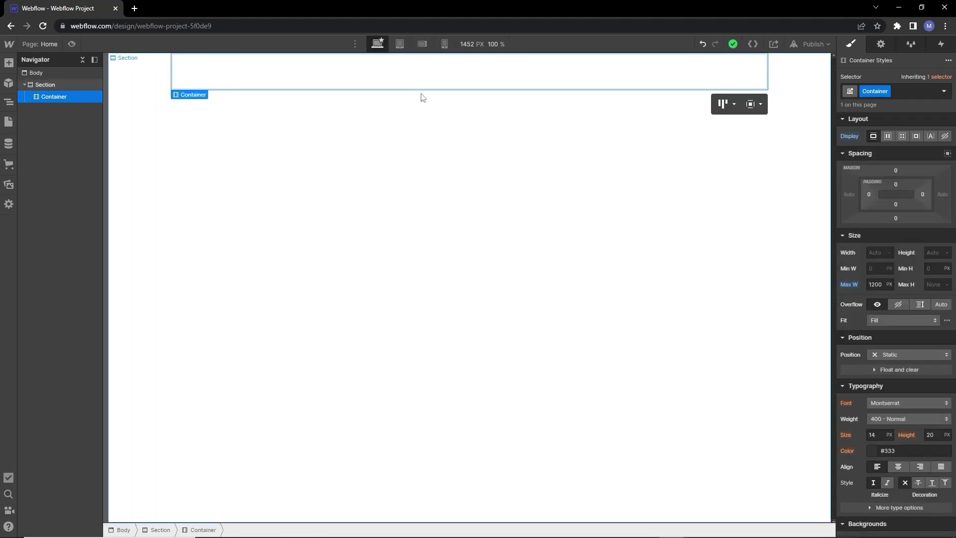
After glancing at the hero design in Figma, add two div blocks inside the container in Webflow and select the container
{"action": "key", "text": "alt+Tab"}
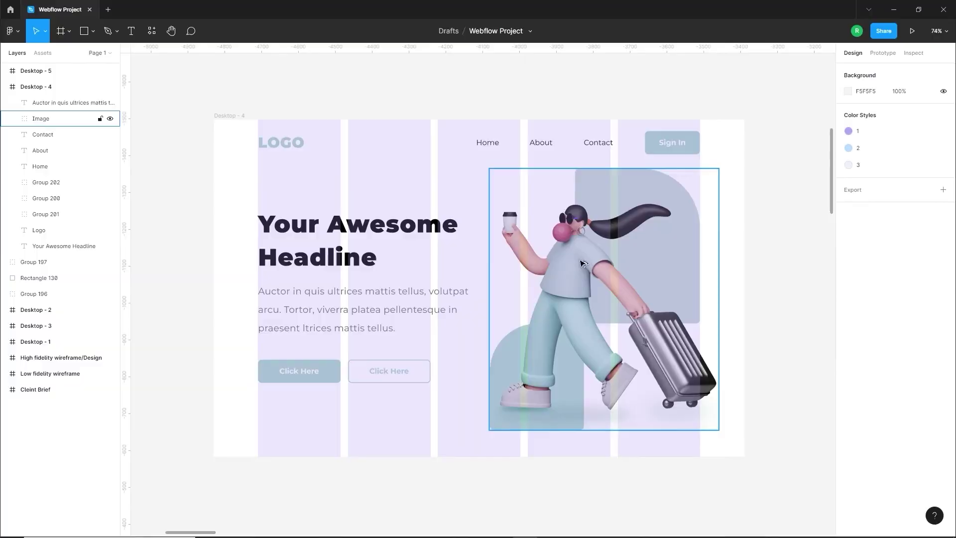
{"action": "key", "text": "alt+Tab"}
{"action": "left_click", "coordinate": [9, 63]}
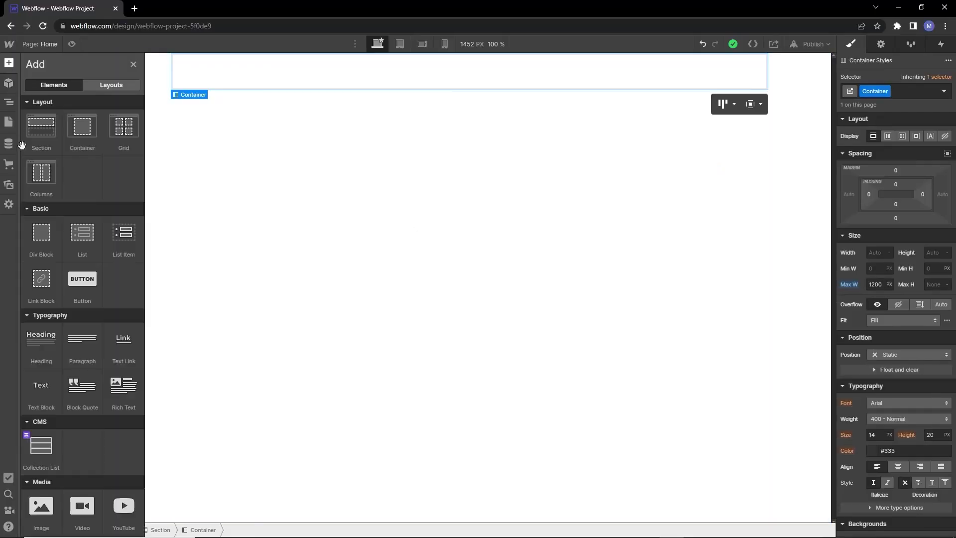
{"action": "left_click", "coordinate": [40, 243]}
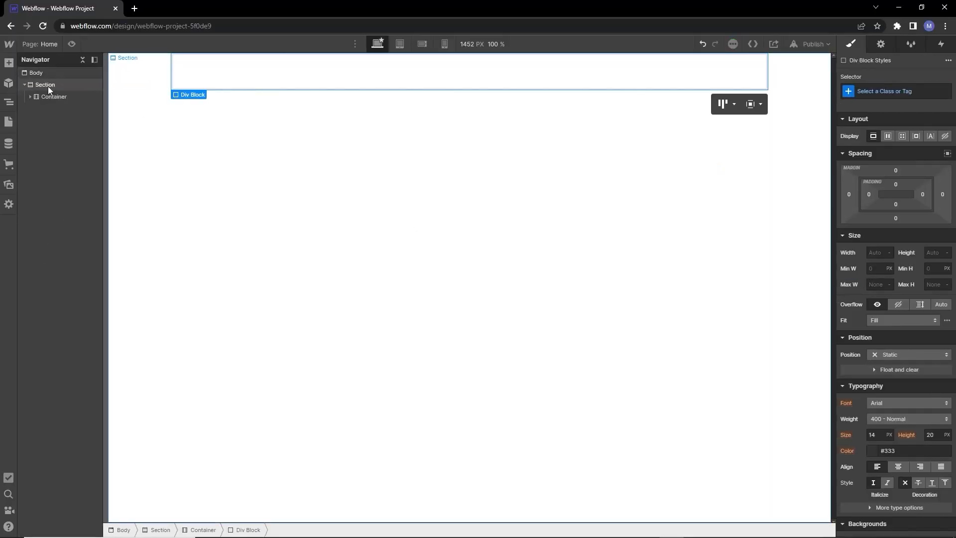
{"action": "left_click", "coordinate": [48, 84]}
{"action": "left_click", "coordinate": [9, 63]}
{"action": "left_click", "coordinate": [43, 223]}
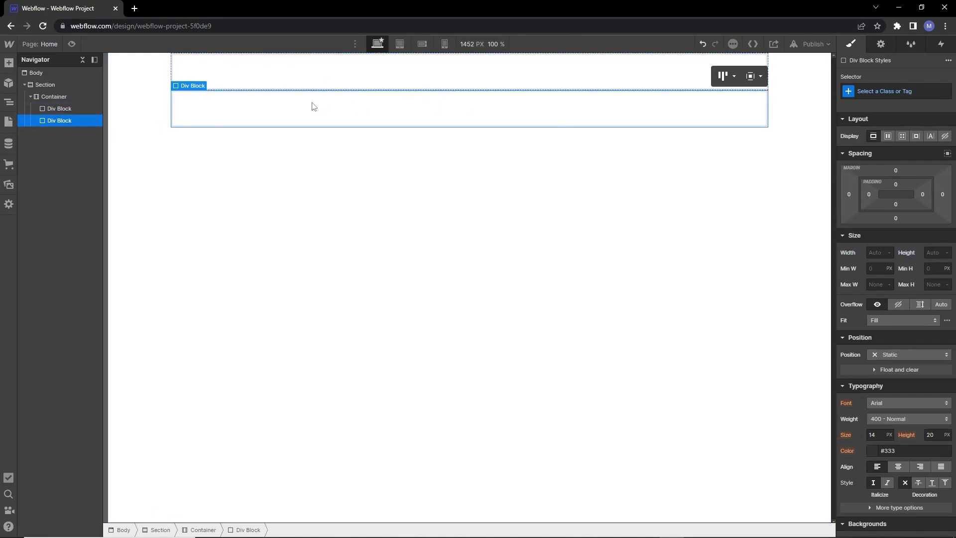
{"action": "left_click", "coordinate": [50, 97]}
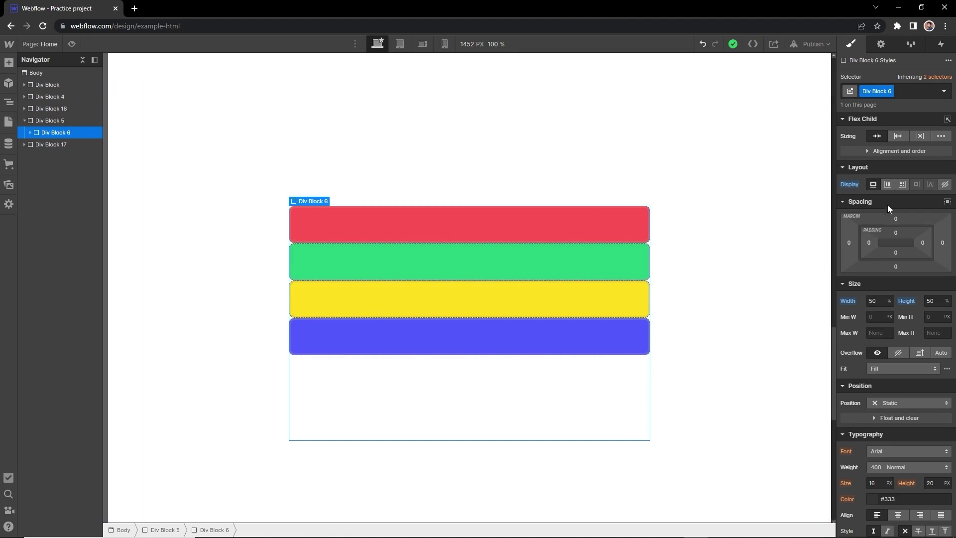
In the Practice project, set Div Block 6 to a flex display and try start, center and end values for Align and Justify
{"action": "left_click", "coordinate": [888, 185]}
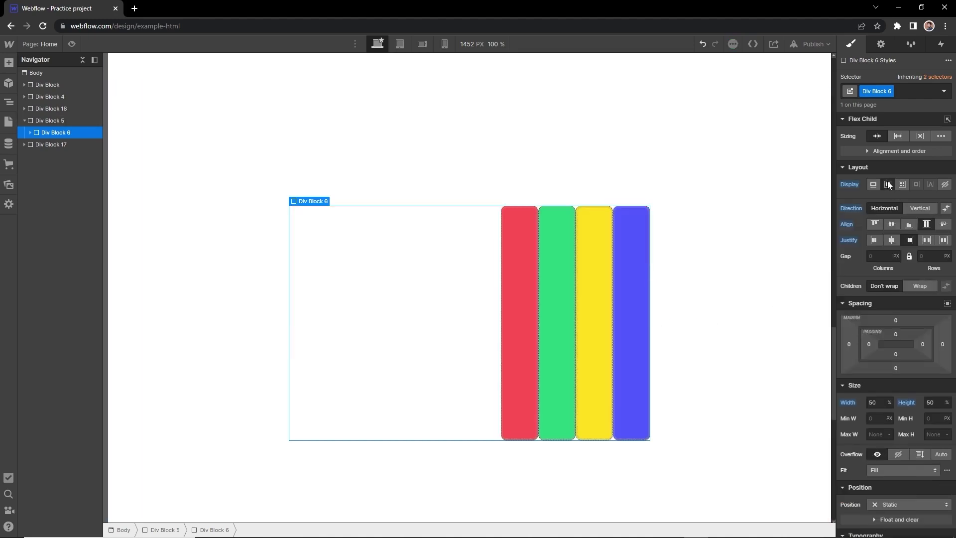
{"action": "left_click", "coordinate": [876, 223]}
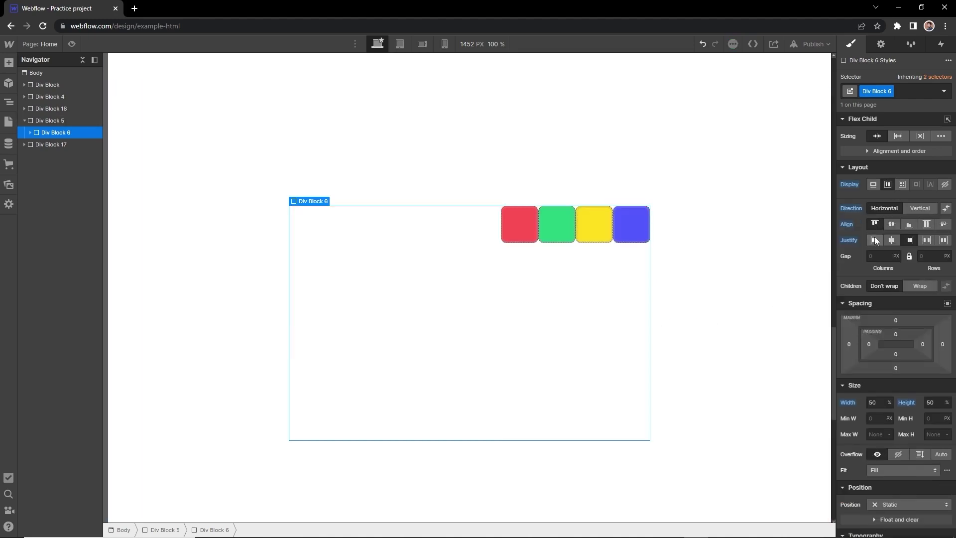
{"action": "left_click", "coordinate": [875, 239]}
{"action": "left_click", "coordinate": [891, 240]}
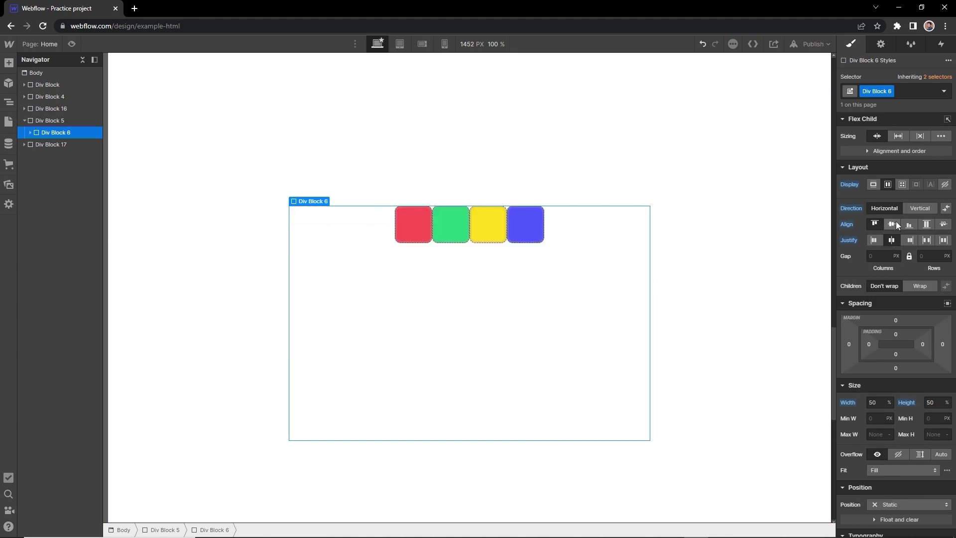
{"action": "left_click", "coordinate": [894, 224]}
{"action": "left_click", "coordinate": [910, 225]}
{"action": "left_click", "coordinate": [910, 240]}
{"action": "left_click", "coordinate": [891, 240]}
{"action": "left_click", "coordinate": [892, 224]}
Try start, center, space between and space around justification on Div Block 6, plus start, stretch and center alignment
{"action": "left_click", "coordinate": [874, 223]}
{"action": "left_click", "coordinate": [880, 238]}
{"action": "left_click", "coordinate": [892, 239]}
{"action": "left_click", "coordinate": [926, 240]}
{"action": "left_click", "coordinate": [942, 240]}
{"action": "left_click", "coordinate": [927, 240]}
{"action": "left_click", "coordinate": [942, 240]}
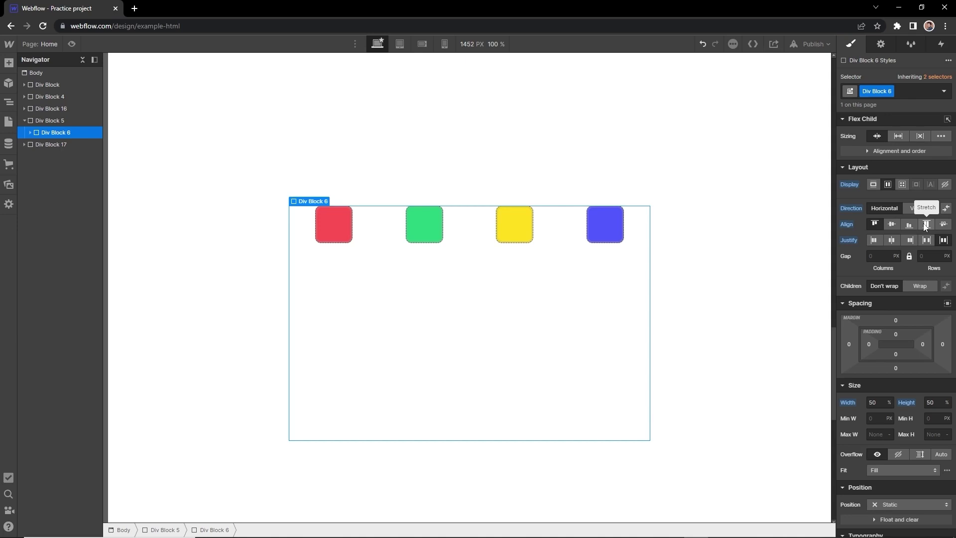
{"action": "left_click", "coordinate": [926, 225]}
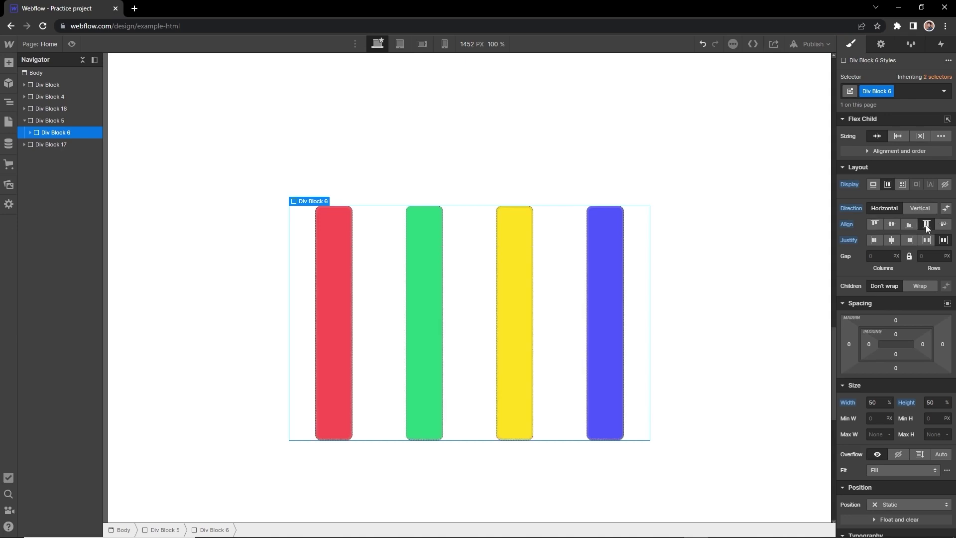
{"action": "left_click", "coordinate": [892, 225]}
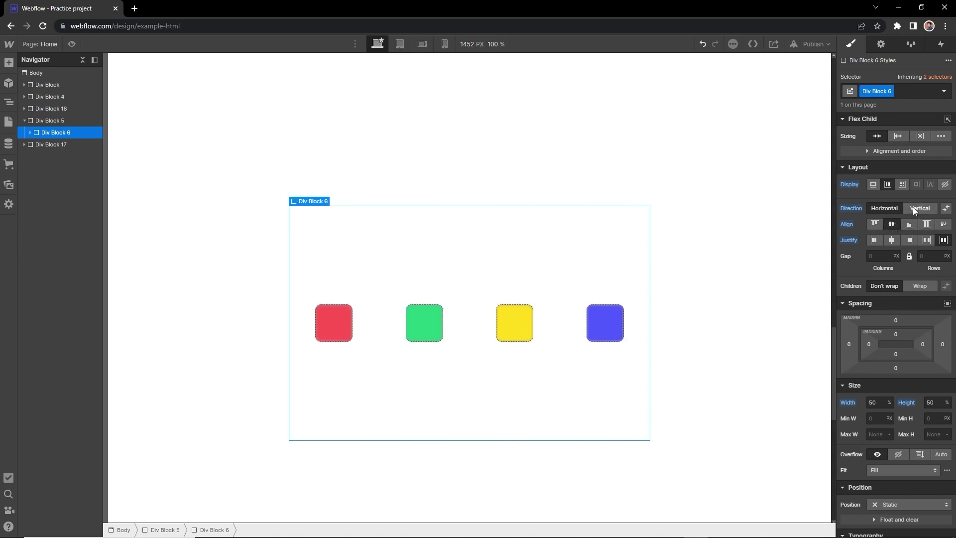
Set Div Block 6's flex direction to vertical, try the alignment options, and finish with stretch alignment and space between justification
{"action": "left_click", "coordinate": [913, 208]}
{"action": "left_click", "coordinate": [878, 228]}
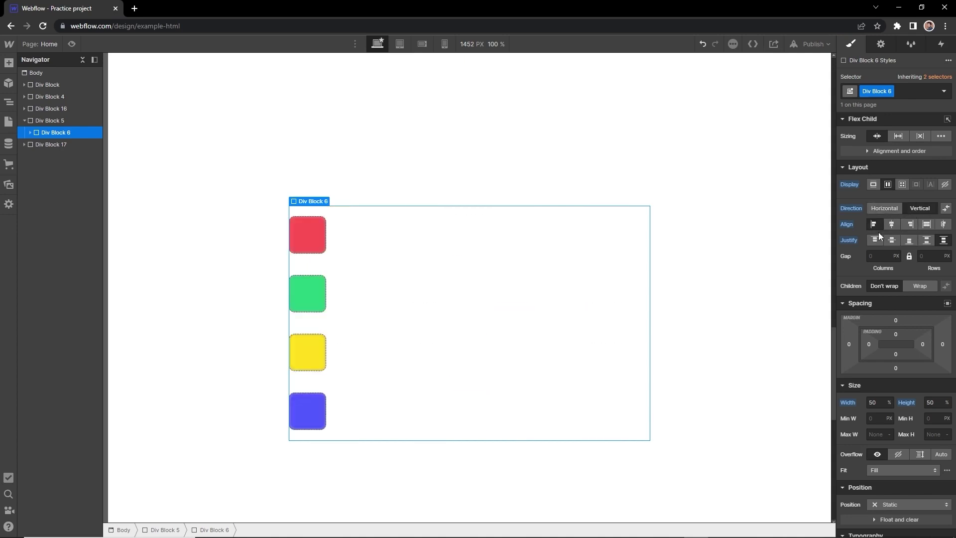
{"action": "left_click", "coordinate": [891, 240]}
{"action": "left_click", "coordinate": [875, 241]}
{"action": "left_click", "coordinate": [909, 240]}
{"action": "left_click", "coordinate": [910, 224]}
{"action": "left_click", "coordinate": [926, 224]}
{"action": "left_click", "coordinate": [927, 240]}
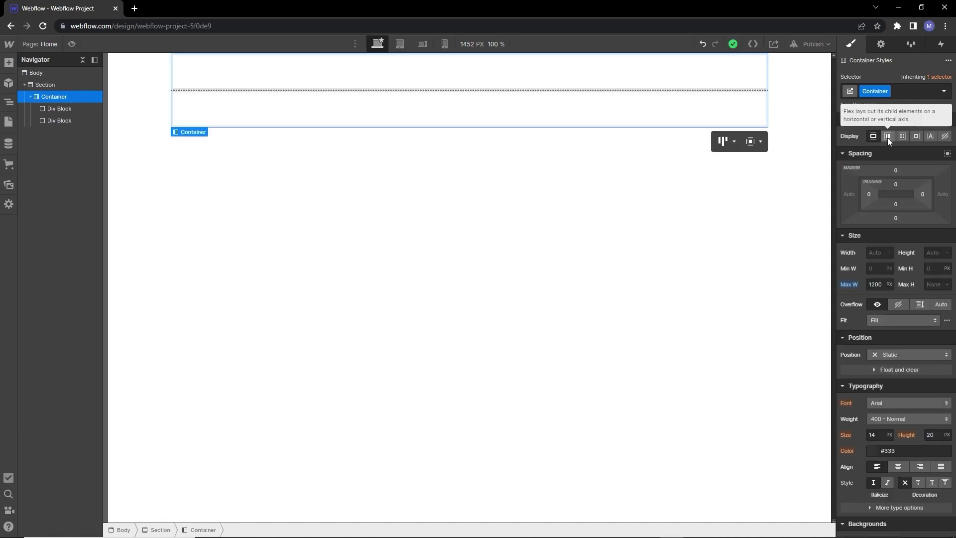
In the Webflow Project site, set the container's display to Flex and check its two child div blocks
{"action": "left_click", "coordinate": [888, 137]}
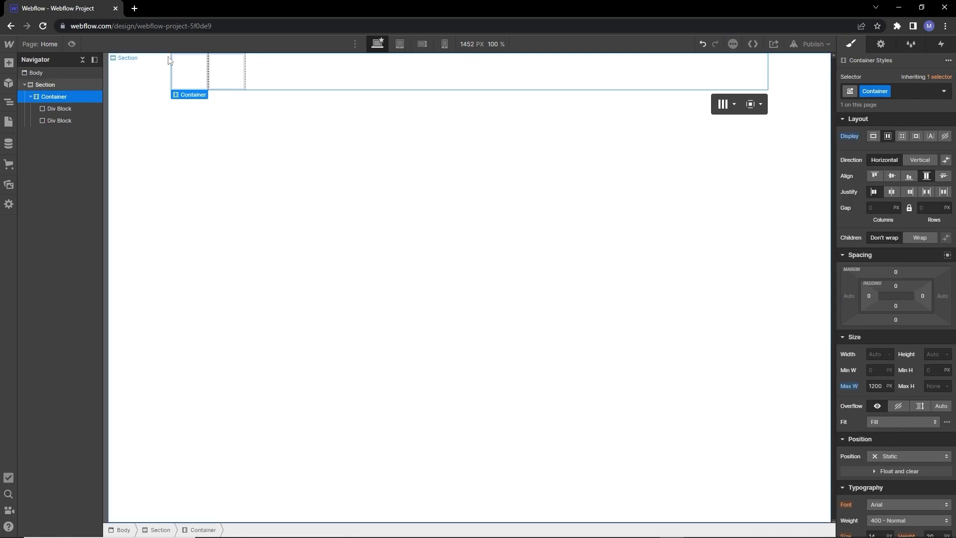
{"action": "left_click", "coordinate": [196, 74]}
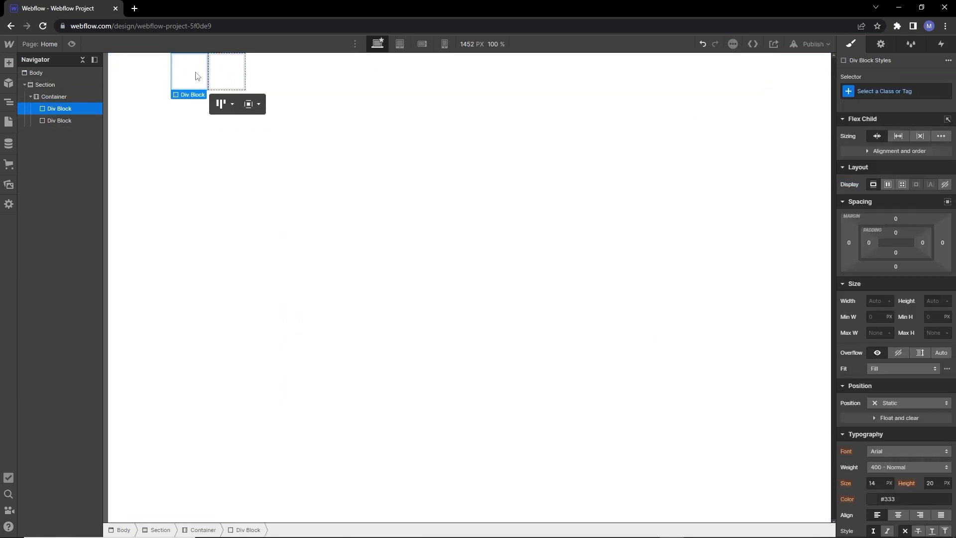
{"action": "left_click", "coordinate": [227, 79]}
Assign the class content-wrapper to the first div block and image-wrapper to the second
{"action": "left_click", "coordinate": [183, 84]}
{"action": "left_click", "coordinate": [877, 92]}
{"action": "type", "text": "content-wrapper"}
{"action": "key", "text": "Return"}
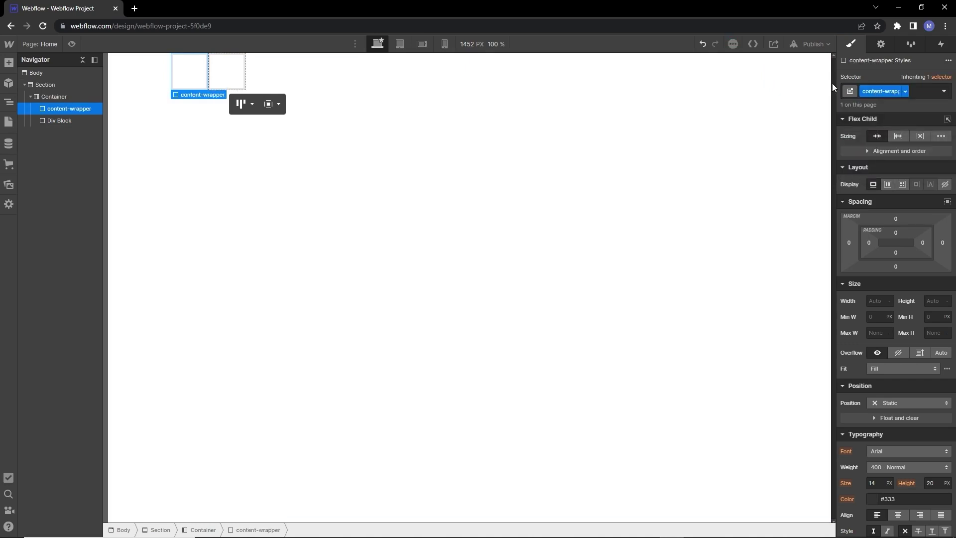
{"action": "left_click", "coordinate": [234, 77]}
{"action": "left_click", "coordinate": [867, 91]}
{"action": "type", "text": "image-wrapper"}
{"action": "key", "text": "Return"}
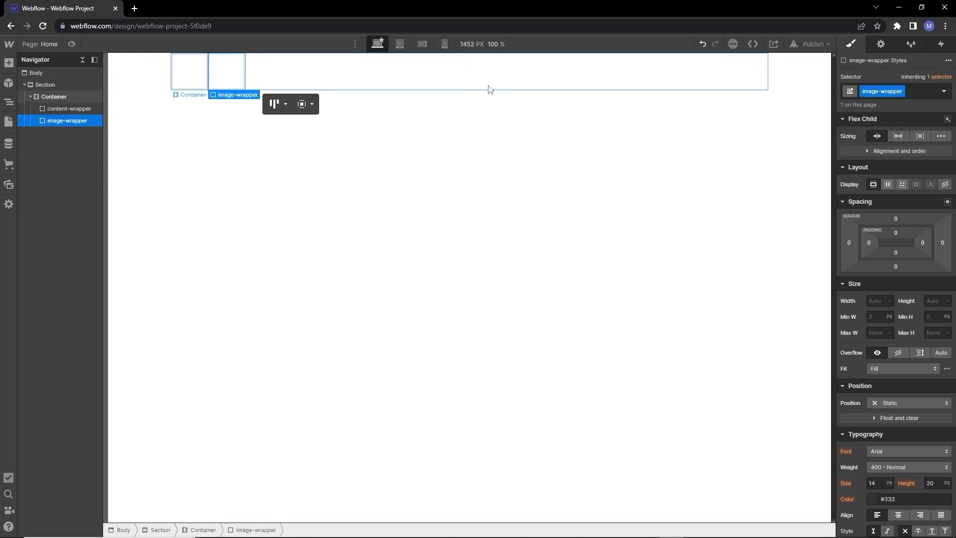
Set the widths of content-wrapper and image-wrapper to 50% each
{"action": "left_click", "coordinate": [190, 76]}
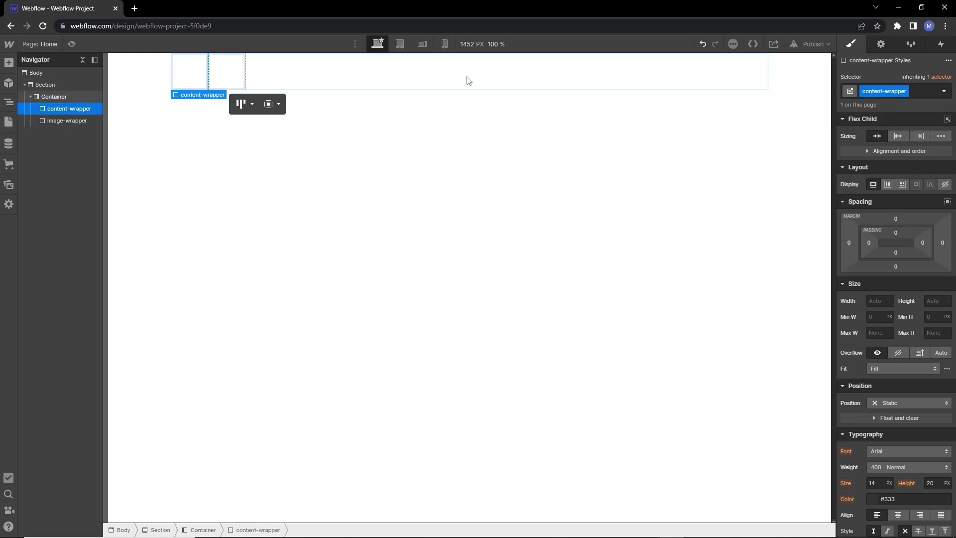
{"action": "left_click", "coordinate": [873, 301]}
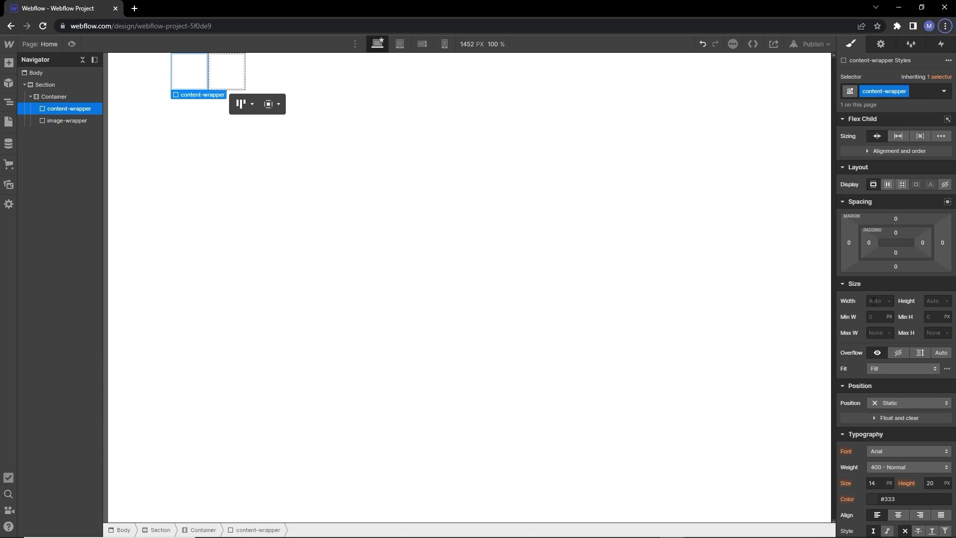
{"action": "type", "text": "50%"}
{"action": "left_click", "coordinate": [485, 76]}
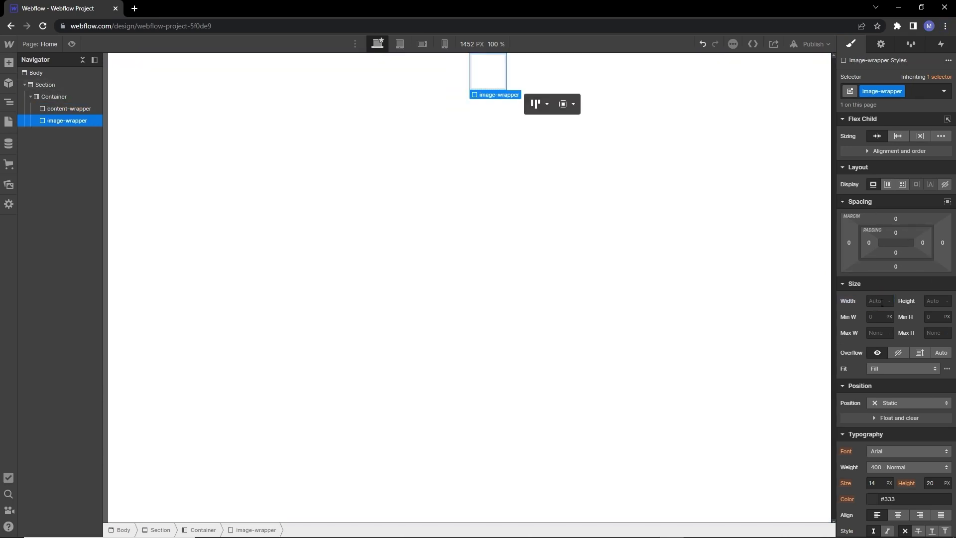
{"action": "type", "text": "50%"}
{"action": "key", "text": "Return"}
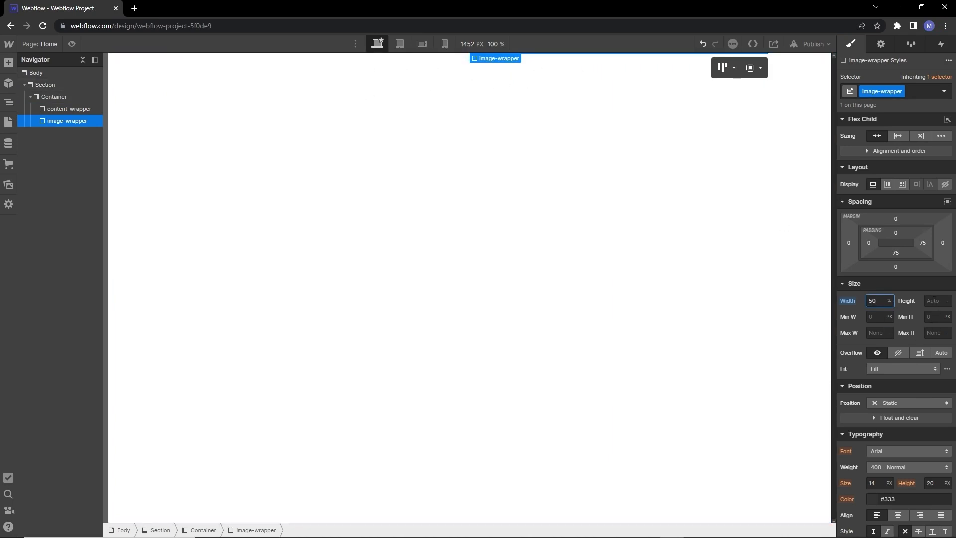
{"action": "left_click", "coordinate": [68, 109]}
{"action": "left_click", "coordinate": [64, 120]}
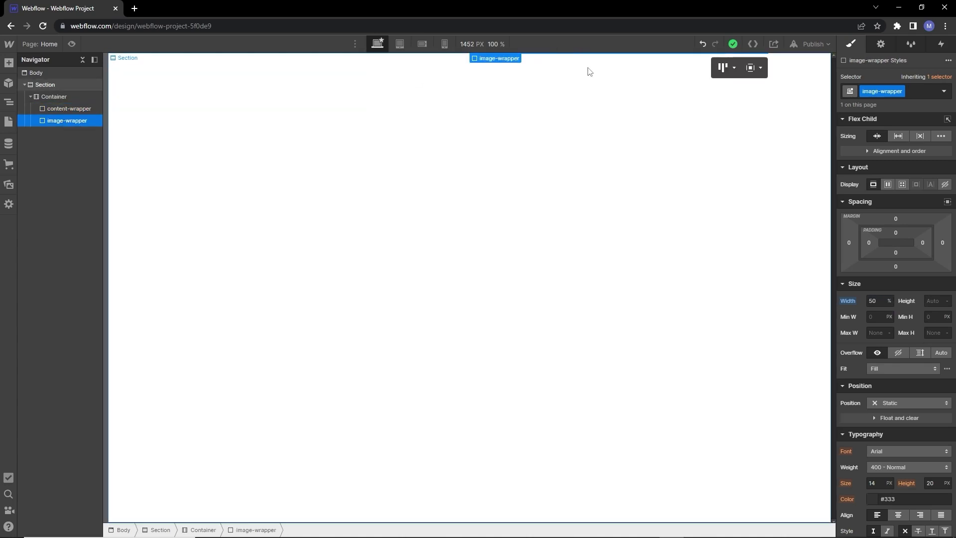
Add an image element inside image-wrapper and open the asset chooser for it
{"action": "left_click", "coordinate": [9, 63]}
{"action": "left_click", "coordinate": [47, 511]}
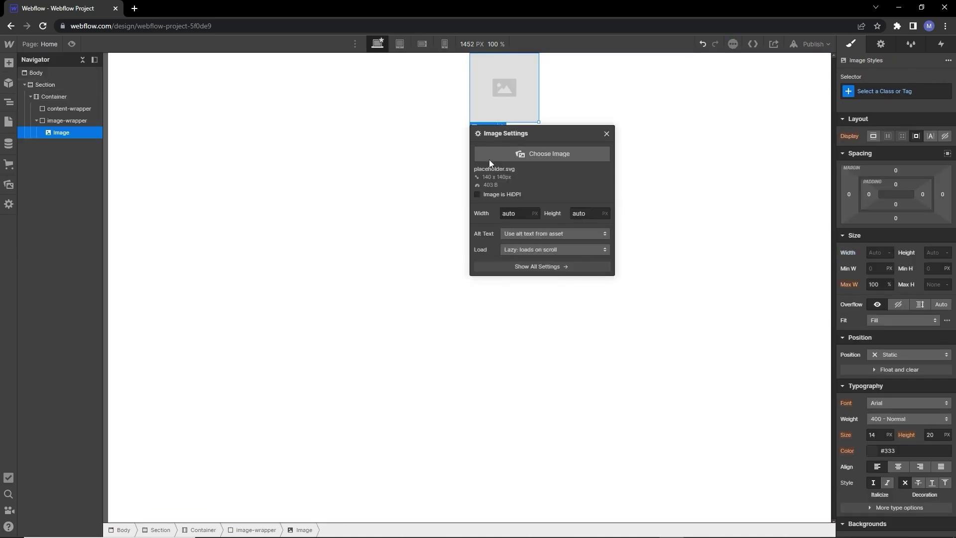
{"action": "left_click", "coordinate": [521, 152]}
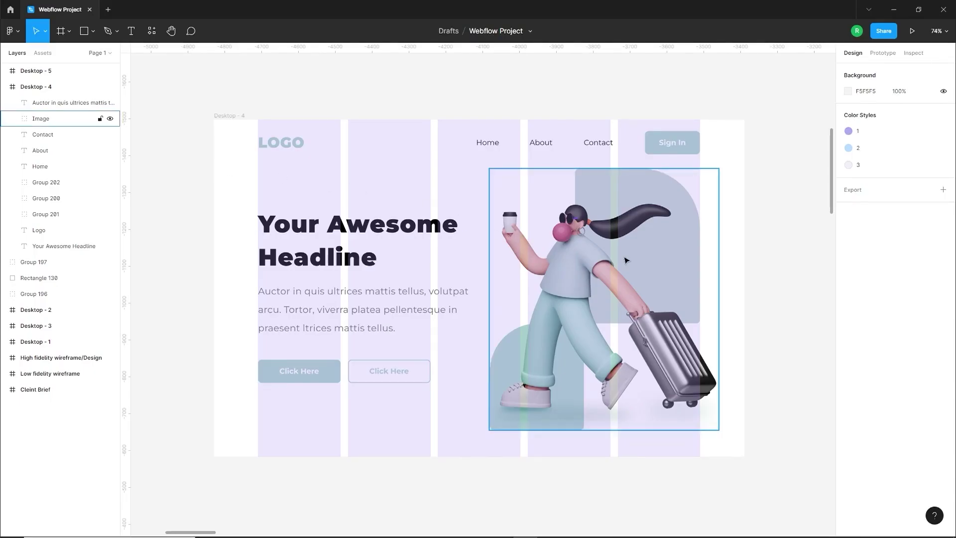
Switch to Figma and export the hero illustration group as a PNG named Image into the Webflow Project folder
{"action": "left_click", "coordinate": [626, 260]}
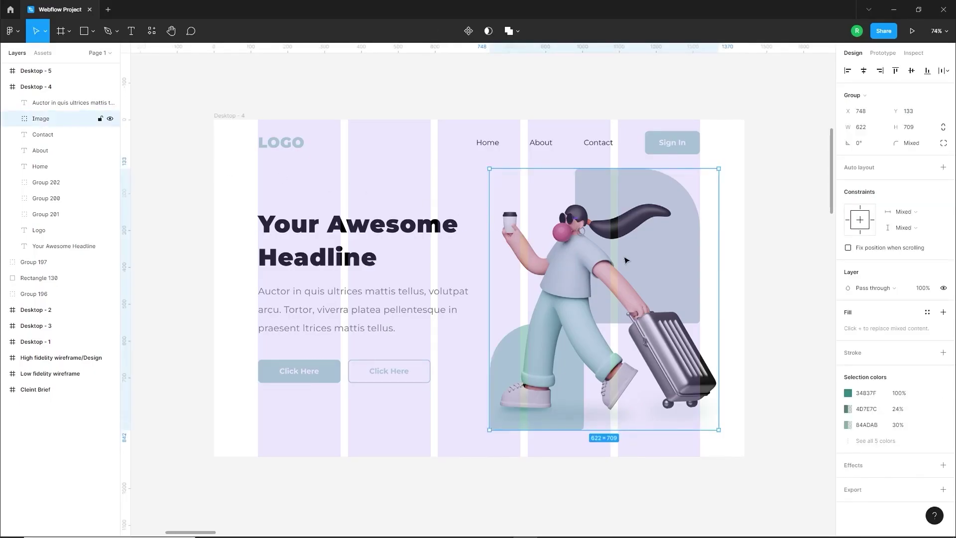
{"action": "left_click", "coordinate": [942, 489]}
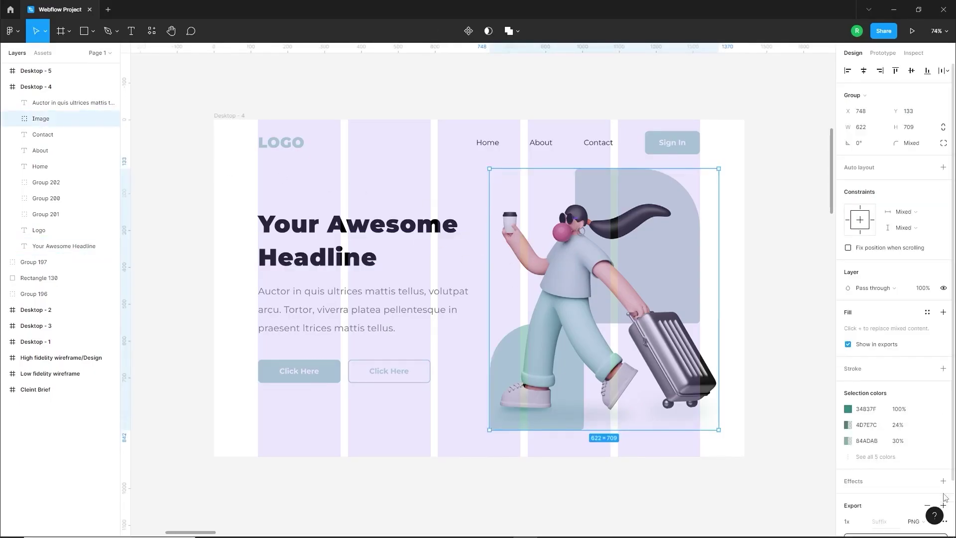
{"action": "scroll", "coordinate": [936, 498], "scroll_direction": "down", "scroll_amount": 2}
{"action": "left_click", "coordinate": [896, 479]}
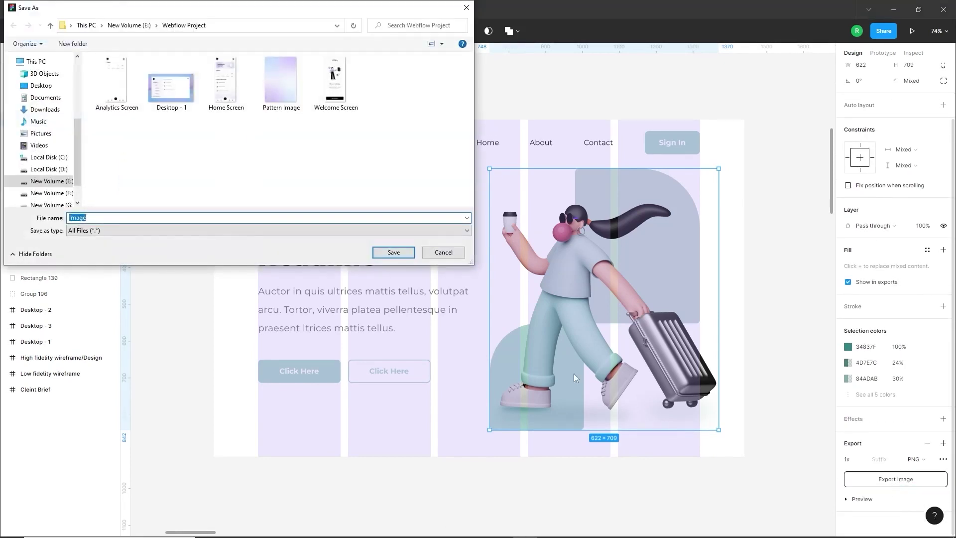
{"action": "left_click", "coordinate": [394, 253]}
Export the LOGO text layer as an SVG named Logo into the Webflow Project folder
{"action": "left_click", "coordinate": [281, 148]}
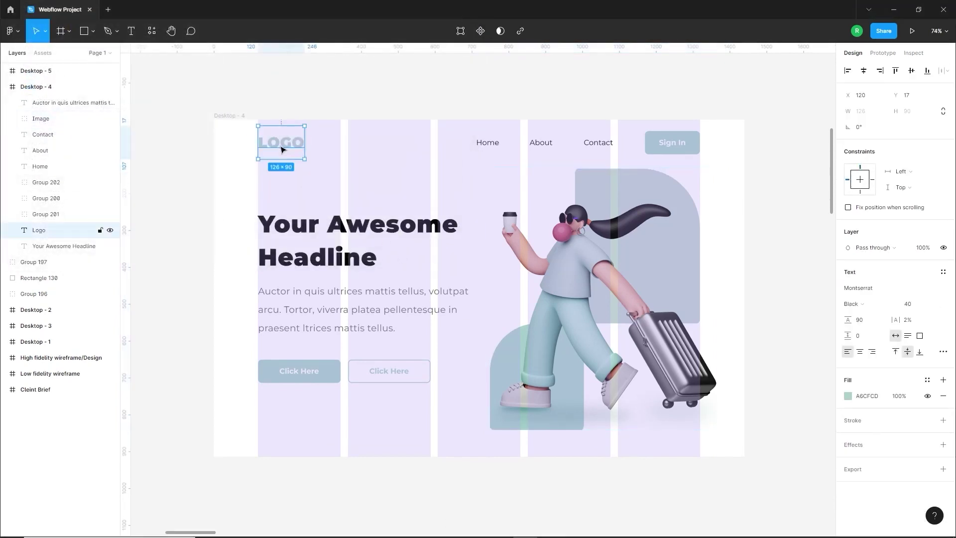
{"action": "left_click", "coordinate": [943, 470]}
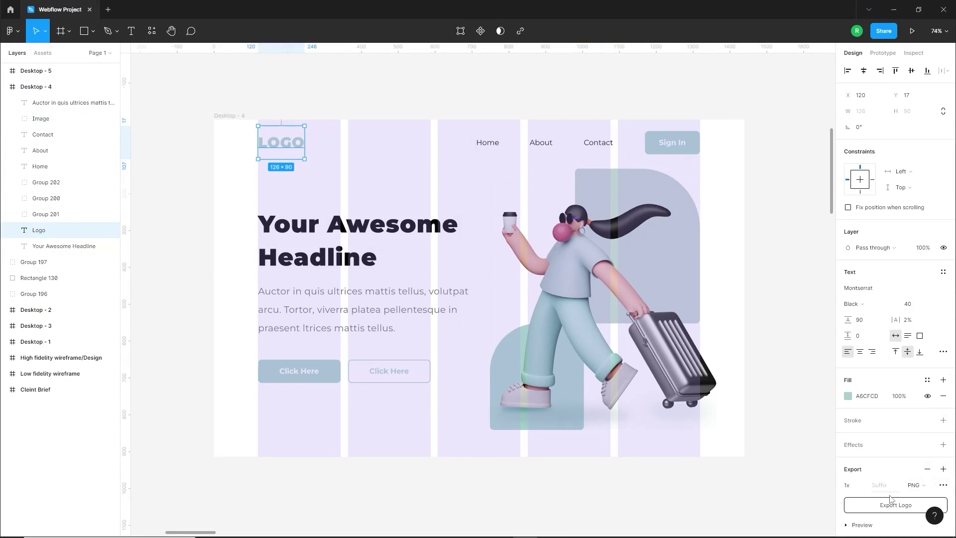
{"action": "left_click", "coordinate": [916, 485]}
{"action": "left_click", "coordinate": [919, 508]}
{"action": "left_click", "coordinate": [891, 511]}
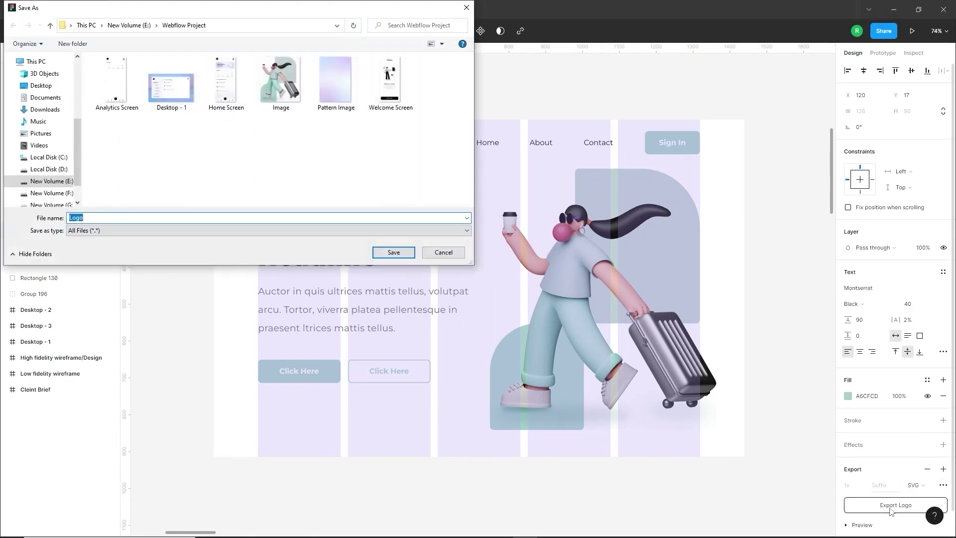
{"action": "left_click", "coordinate": [399, 256]}
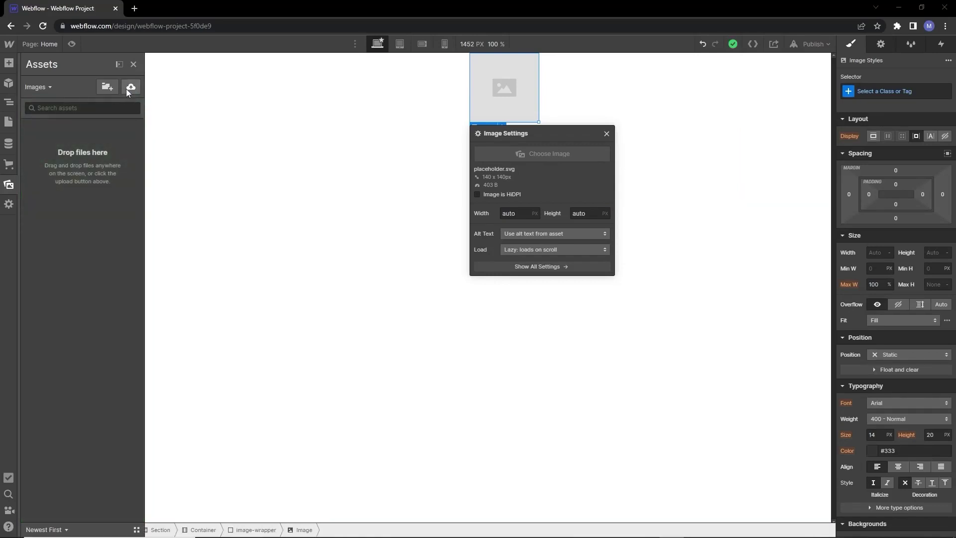
Switch back to Webflow and upload Image.png and Logo.svg to the project's assets
{"action": "left_click", "coordinate": [127, 89]}
{"action": "left_click", "coordinate": [661, 147]}
{"action": "left_click", "coordinate": [715, 158], "text": "ctrl"}
{"action": "left_click", "coordinate": [773, 516]}
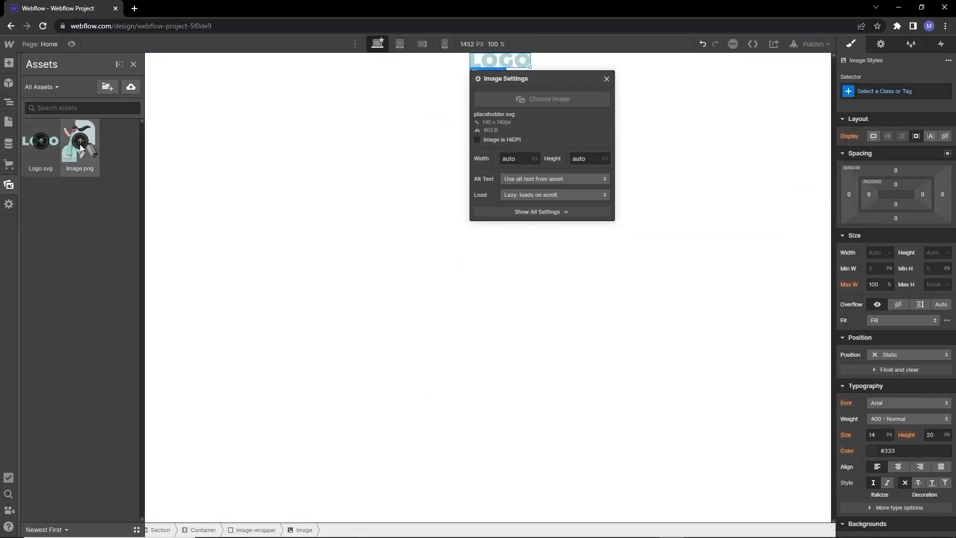
Use Image.png as the source of the image element in image-wrapper and close the assets and image settings
{"action": "left_click", "coordinate": [81, 147]}
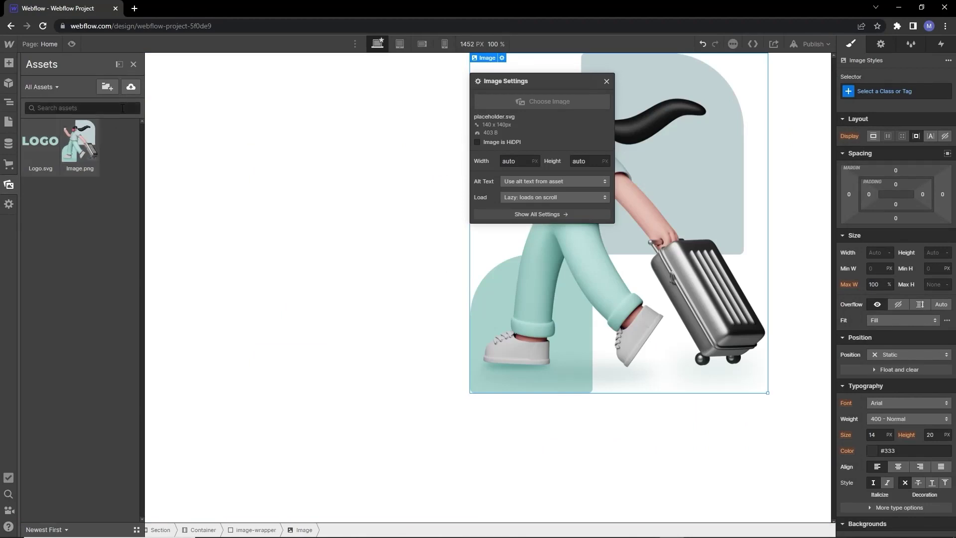
{"action": "key", "text": "z"}
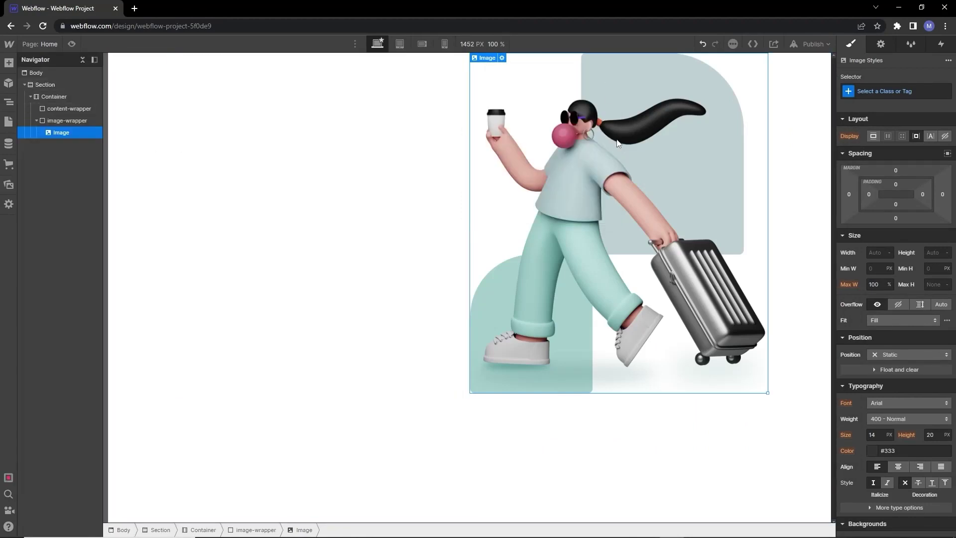
{"action": "left_click", "coordinate": [303, 200]}
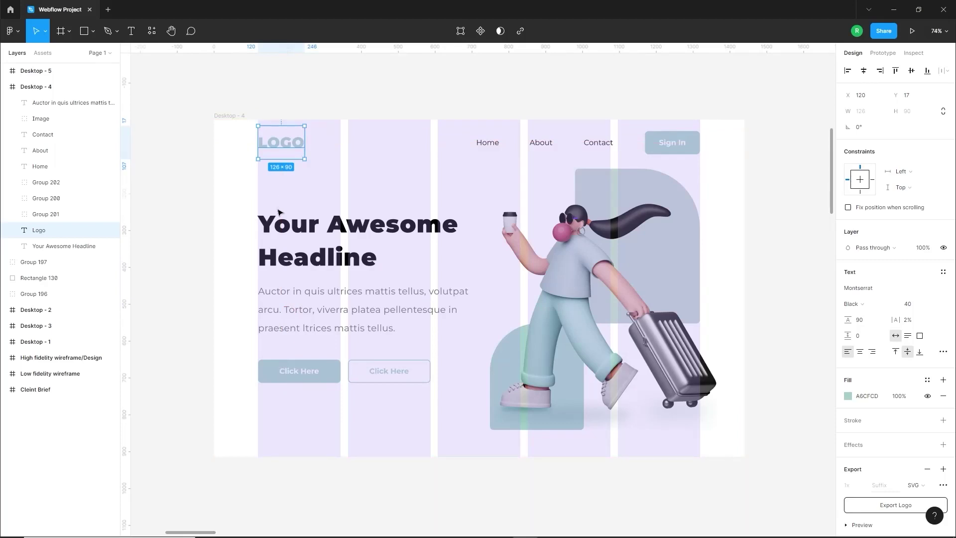
Copy the "Your Awesome Headline" text from the Desktop - 4 frame in Figma
{"action": "left_click", "coordinate": [281, 213]}
{"action": "double_click", "coordinate": [302, 232]}
{"action": "key", "text": "ctrl+c"}
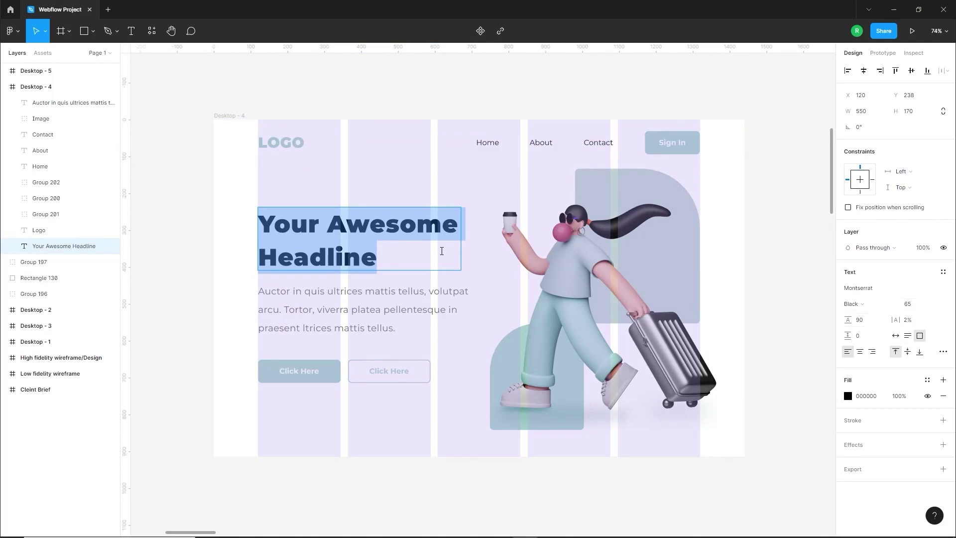
Switch back to Webflow and add an H1 heading inside content-wrapper
{"action": "key", "text": "alt+Tab"}
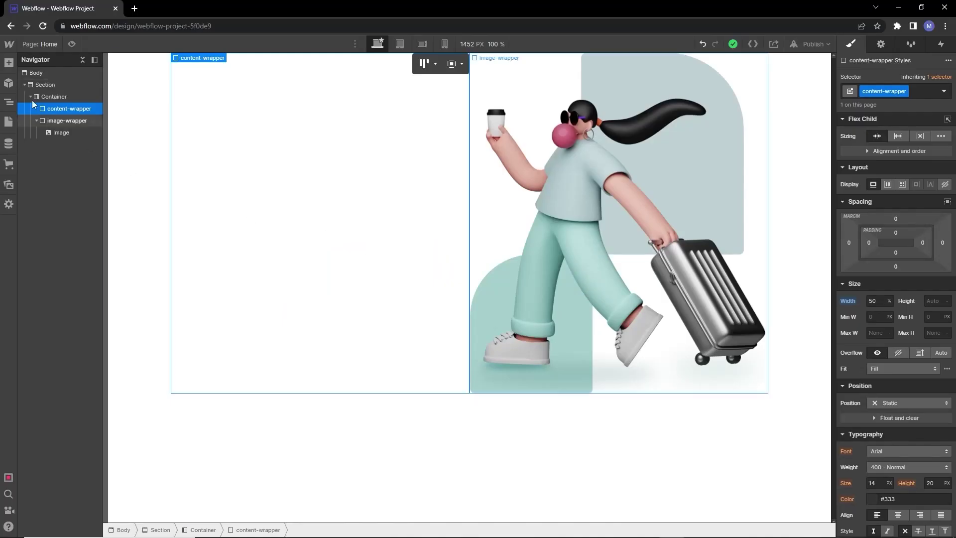
{"action": "left_click", "coordinate": [9, 62]}
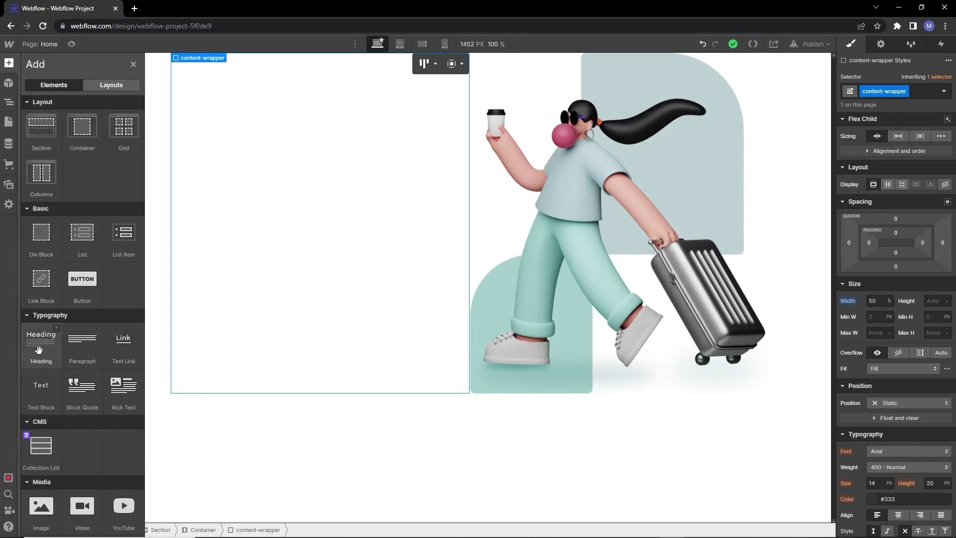
{"action": "left_click_drag", "start_coordinate": [40, 348], "coordinate": [278, 203]}
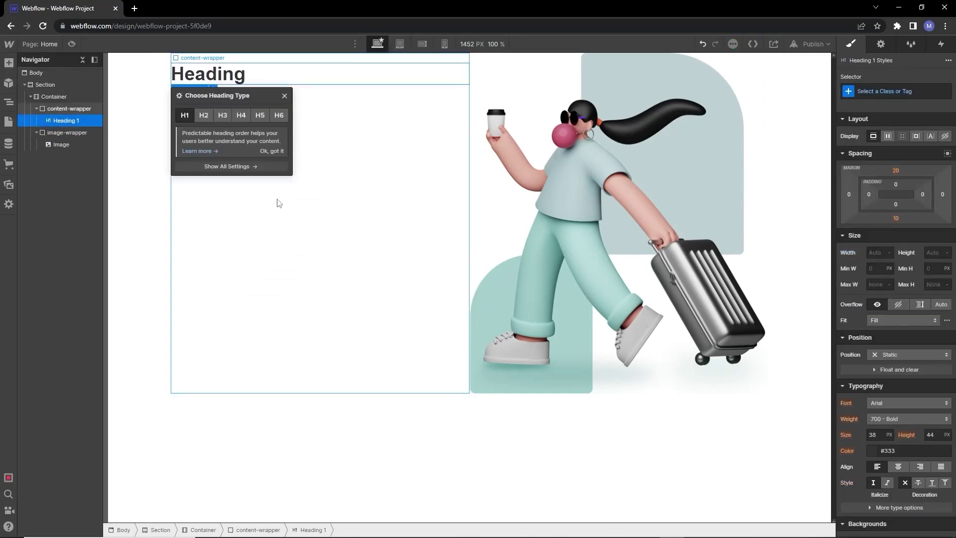
{"action": "left_click", "coordinate": [284, 96]}
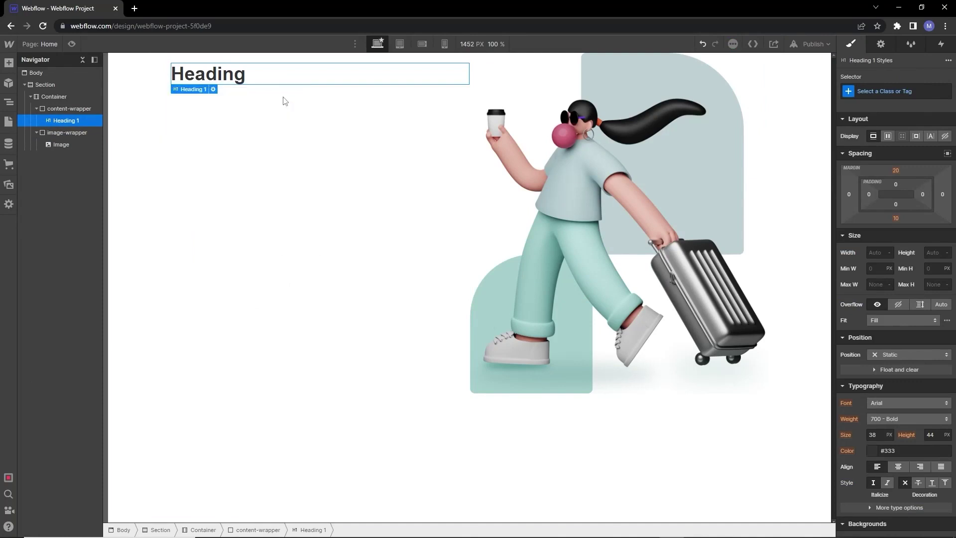
Try Montserrat as the font of a Body class on the body element and remove that class
{"action": "left_click", "coordinate": [913, 402]}
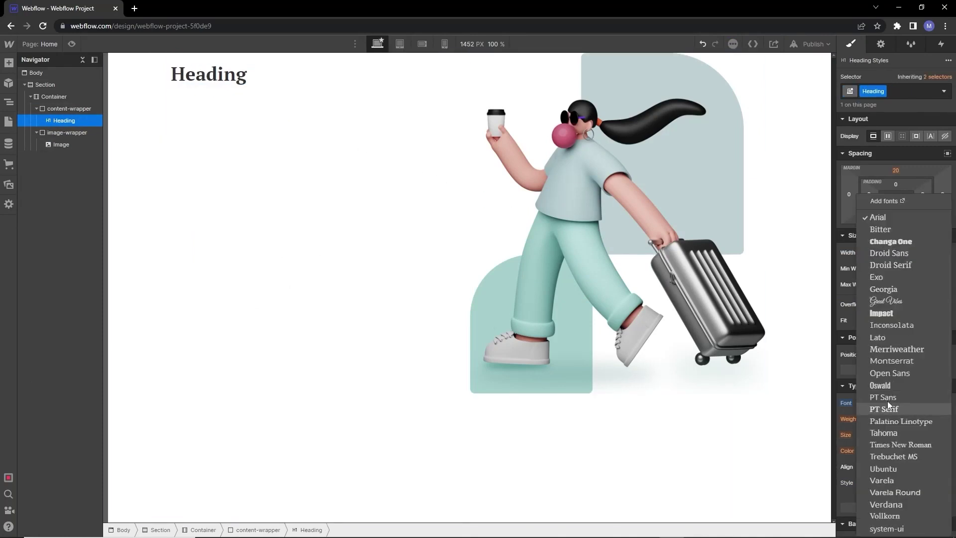
{"action": "left_click", "coordinate": [841, 408]}
{"action": "left_click", "coordinate": [42, 75]}
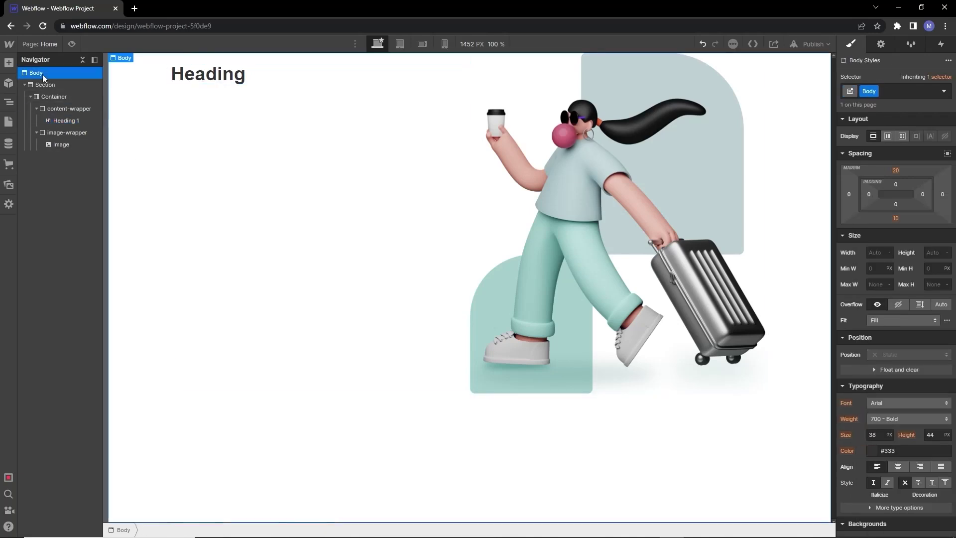
{"action": "left_click", "coordinate": [896, 401]}
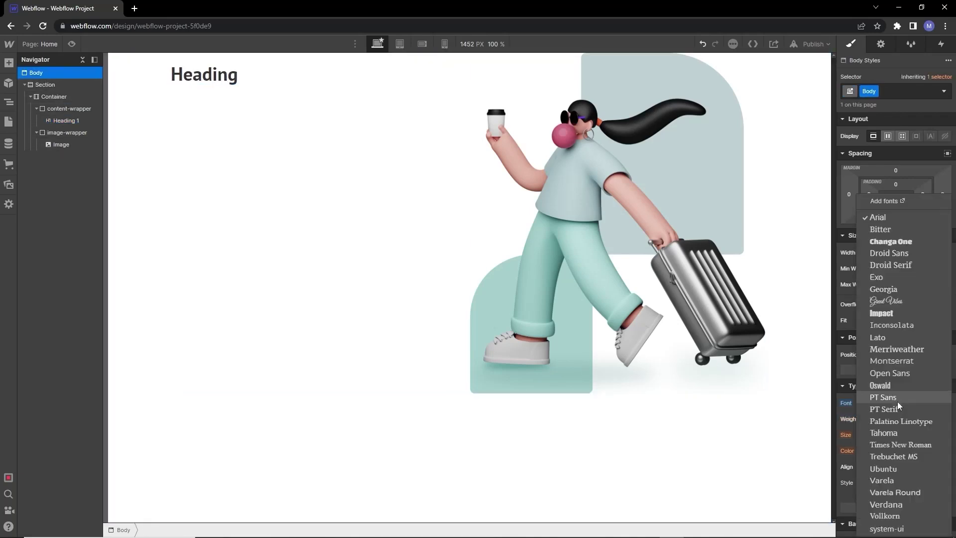
{"action": "left_click", "coordinate": [898, 361]}
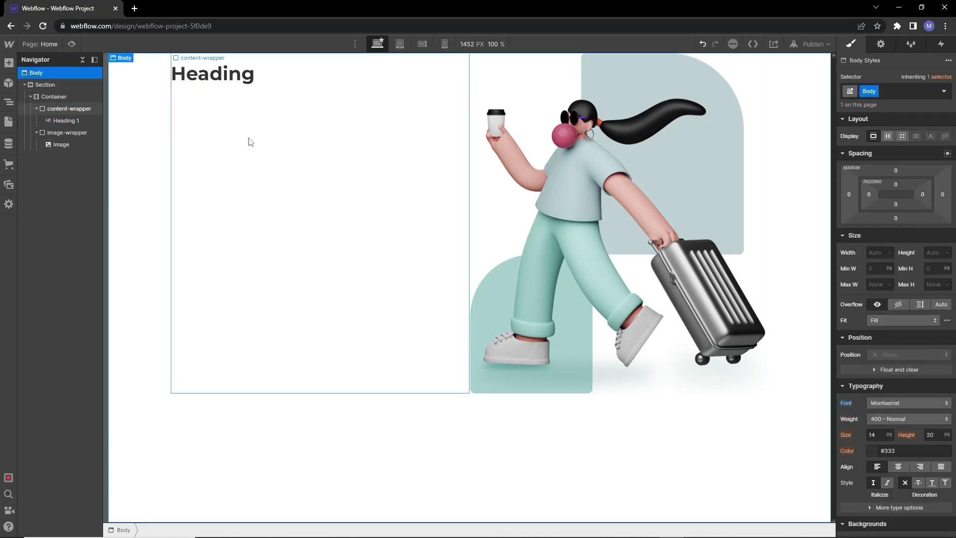
{"action": "left_click", "coordinate": [890, 92]}
{"action": "key", "text": "BackSpace"}
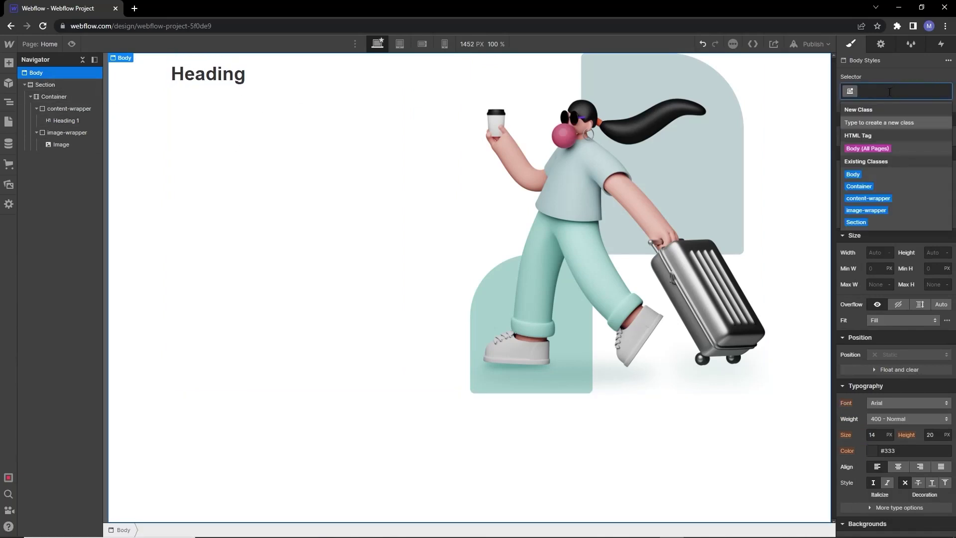
Apply the Montserrat font to the Body (All Pages) tag
{"action": "left_click", "coordinate": [863, 150]}
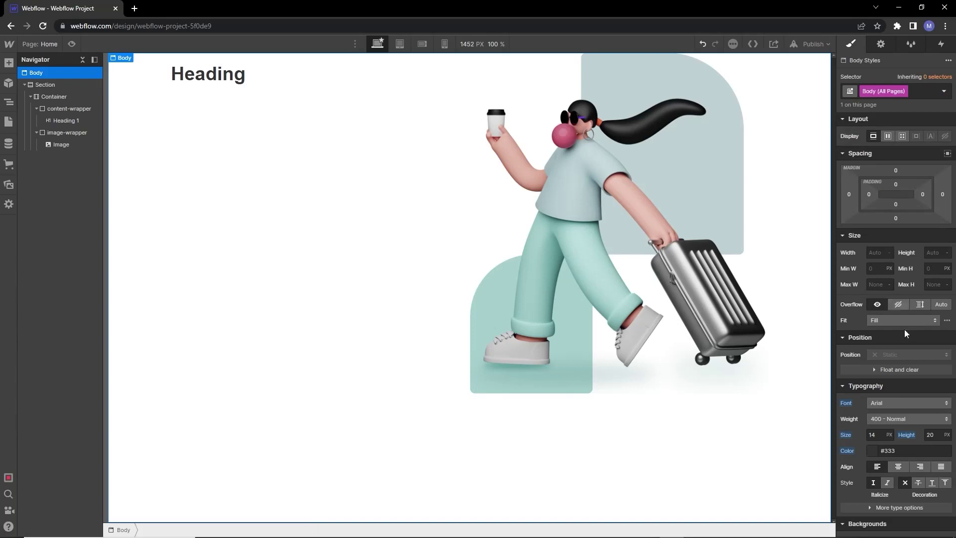
{"action": "left_click", "coordinate": [908, 401]}
{"action": "left_click", "coordinate": [897, 361]}
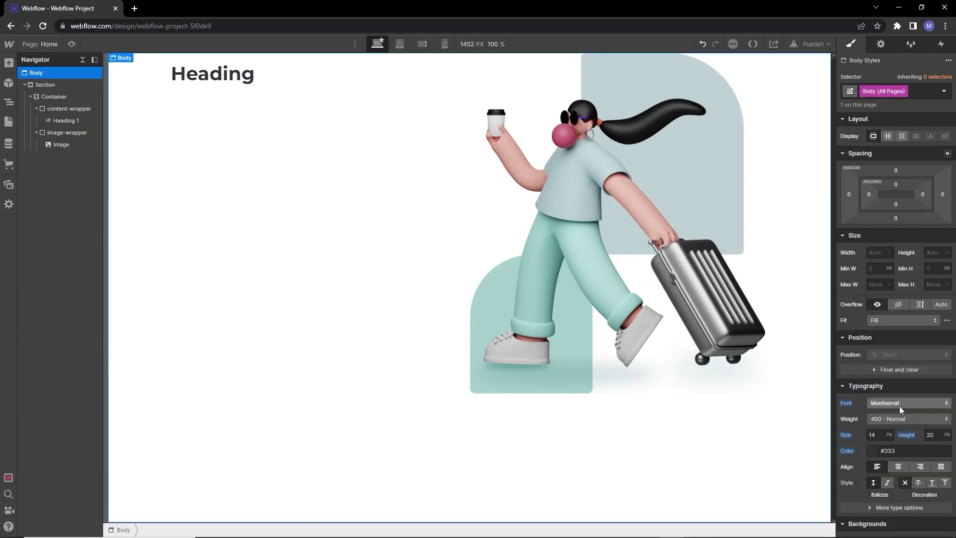
Set the heading's font weight to 900 - Black and its size to 65 px
{"action": "left_click", "coordinate": [908, 418]}
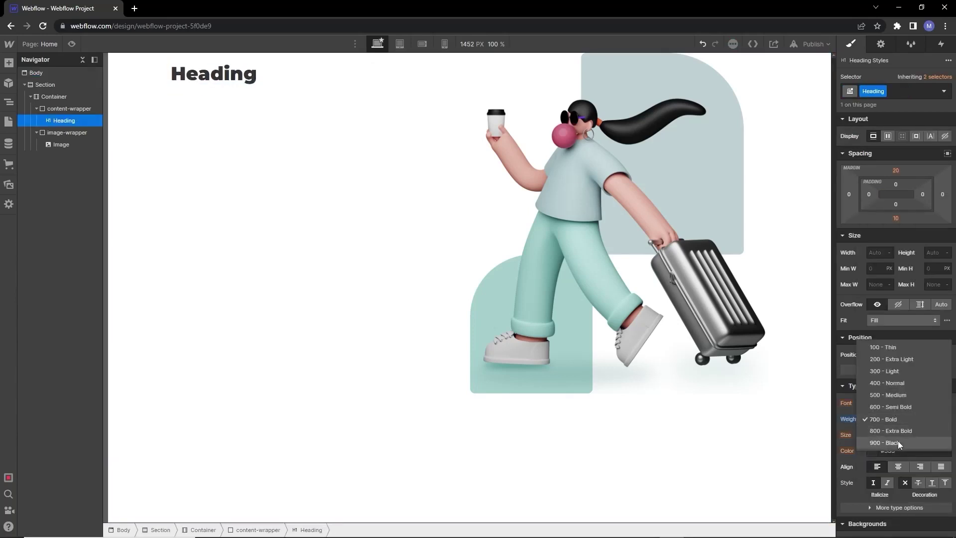
{"action": "left_click", "coordinate": [898, 441]}
{"action": "left_click", "coordinate": [879, 434]}
{"action": "type", "text": "65"}
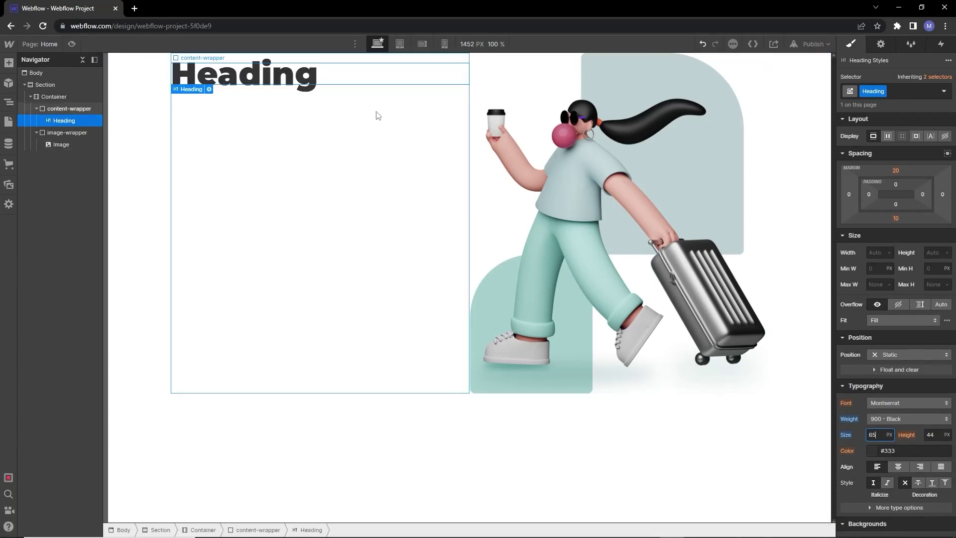
Replace the heading's placeholder text with the copied "Your Awesome Headline"
{"action": "left_click", "coordinate": [277, 80]}
{"action": "double_click", "coordinate": [276, 78]}
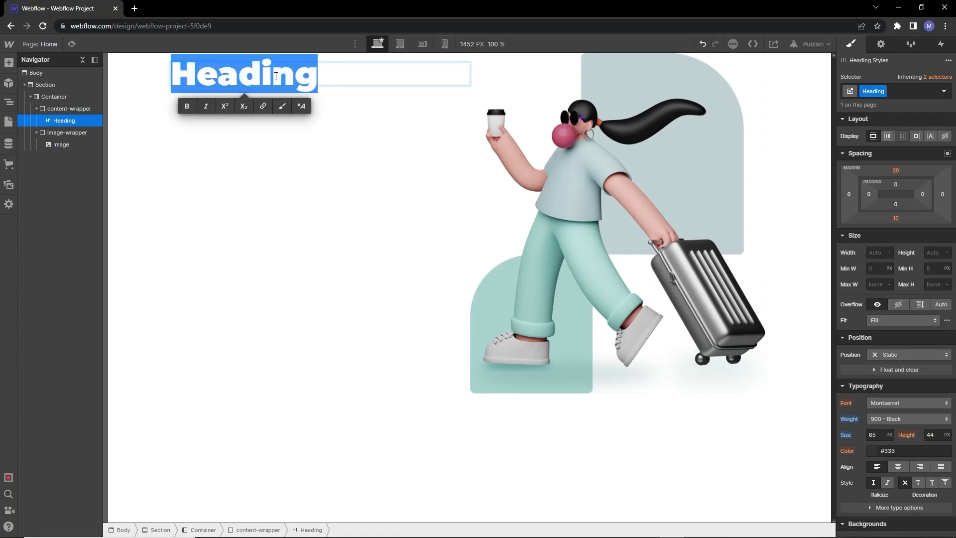
{"action": "key", "text": "ctrl+v"}
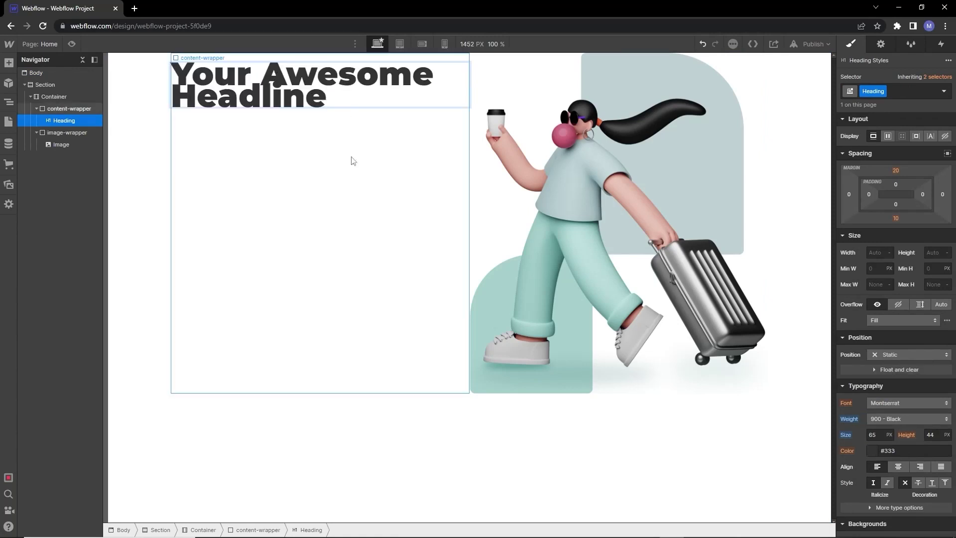
{"action": "left_click", "coordinate": [335, 97]}
Set the heading's line height to 90 px
{"action": "left_click", "coordinate": [931, 435]}
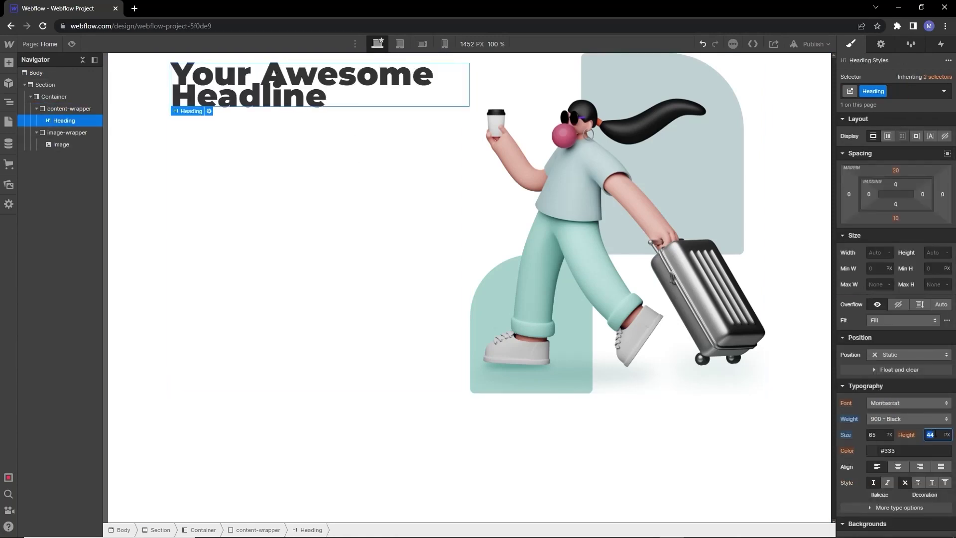
{"action": "type", "text": "90"}
{"action": "key", "text": "Return"}
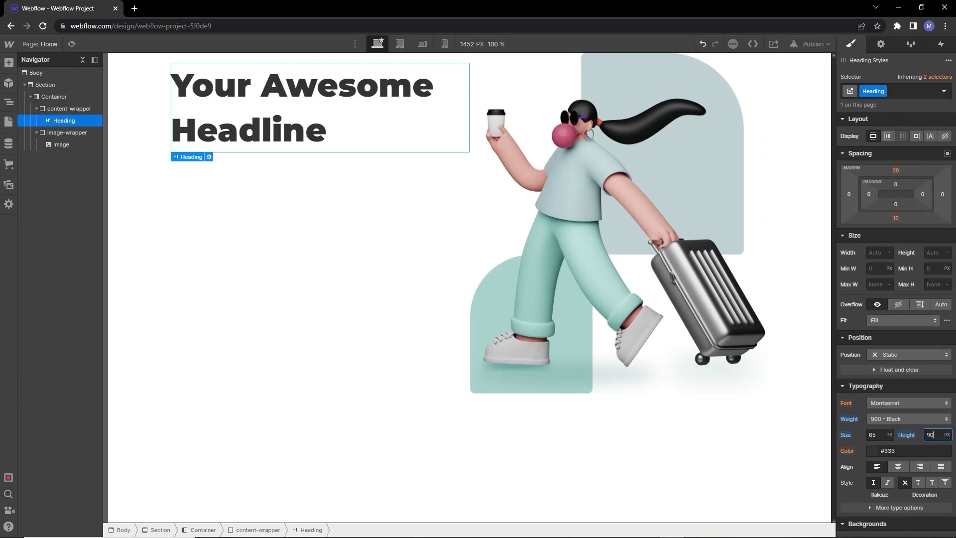
Add a paragraph element inside content-wrapper below the heading
{"action": "left_click", "coordinate": [255, 177]}
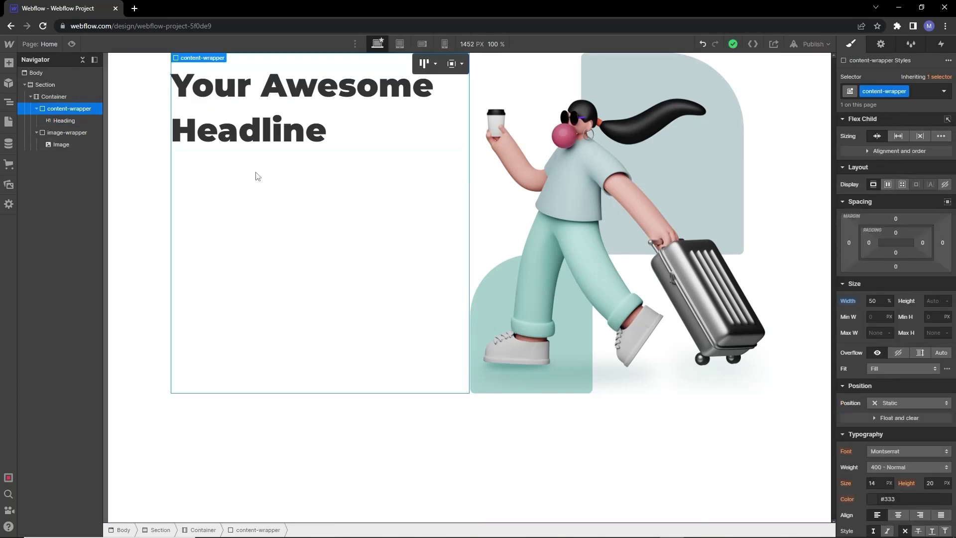
{"action": "left_click", "coordinate": [8, 63]}
{"action": "left_click_drag", "start_coordinate": [75, 339], "coordinate": [256, 219]}
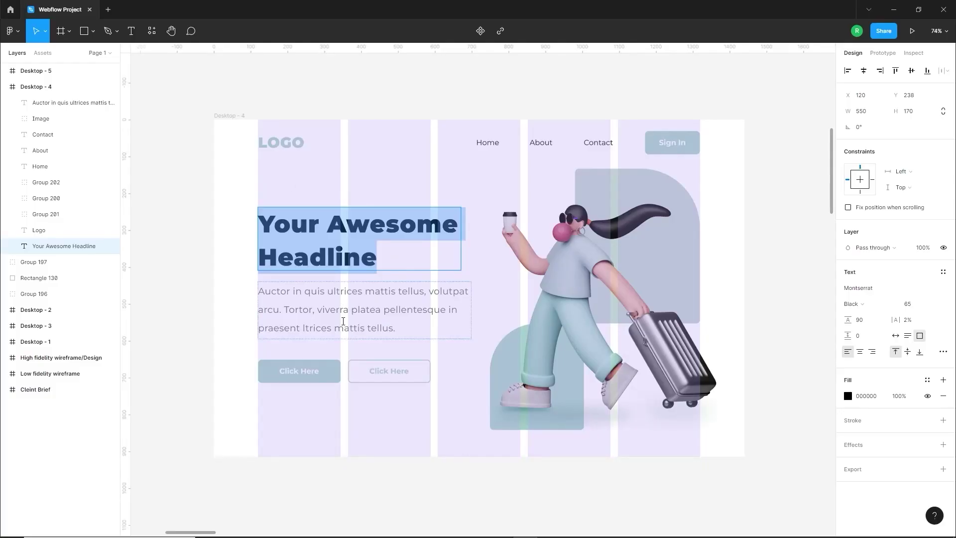
Copy the "Auctor in quis ultrices" text in Figma and replace the Webflow paragraph's placeholder text with it
{"action": "double_click", "coordinate": [343, 321]}
{"action": "key", "text": "ctrl+c"}
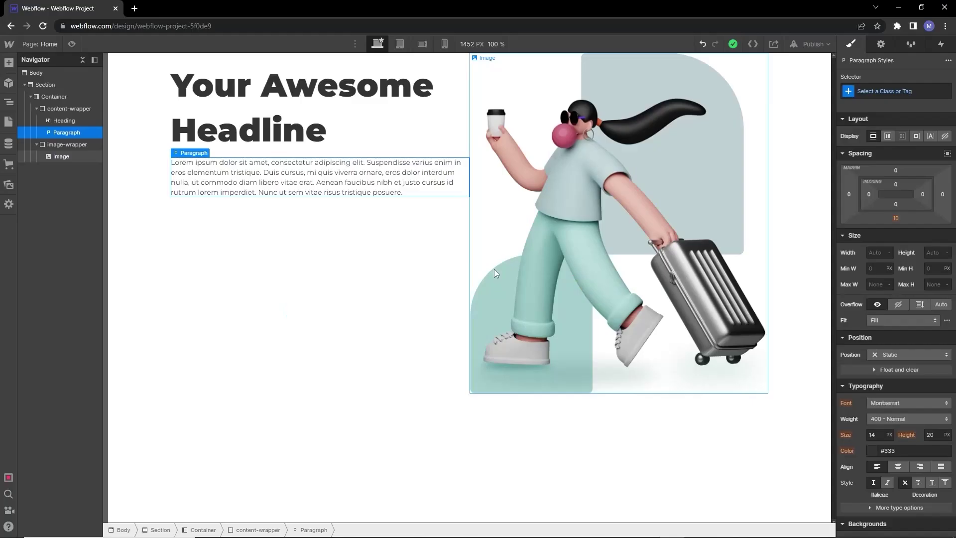
{"action": "double_click", "coordinate": [372, 180]}
{"action": "key", "text": "ctrl+v"}
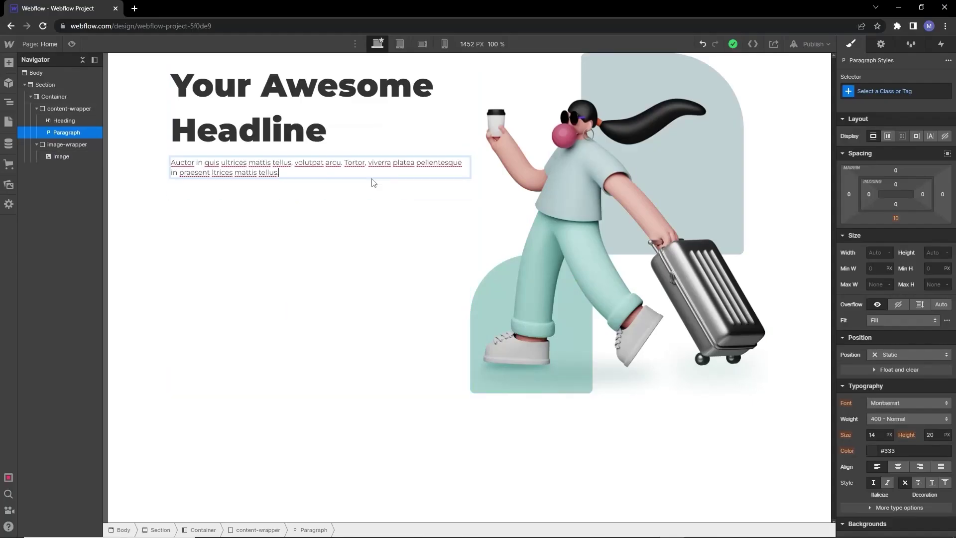
{"action": "key", "text": "Escape"}
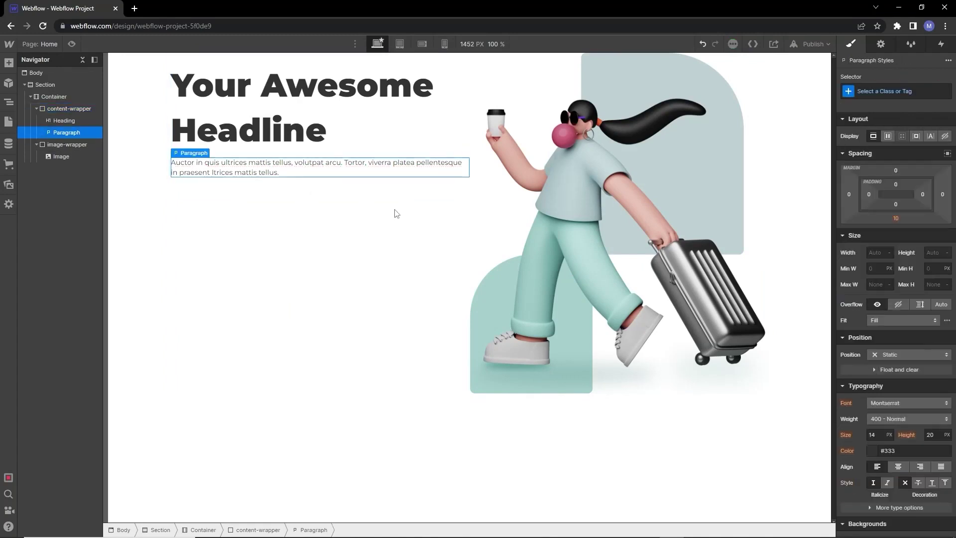
Style the paragraph with a 25 px font size, 40 px line height and the color #4d4d4d
{"action": "left_click", "coordinate": [872, 435]}
{"action": "key", "text": "Return"}
{"action": "key", "text": "Tab"}
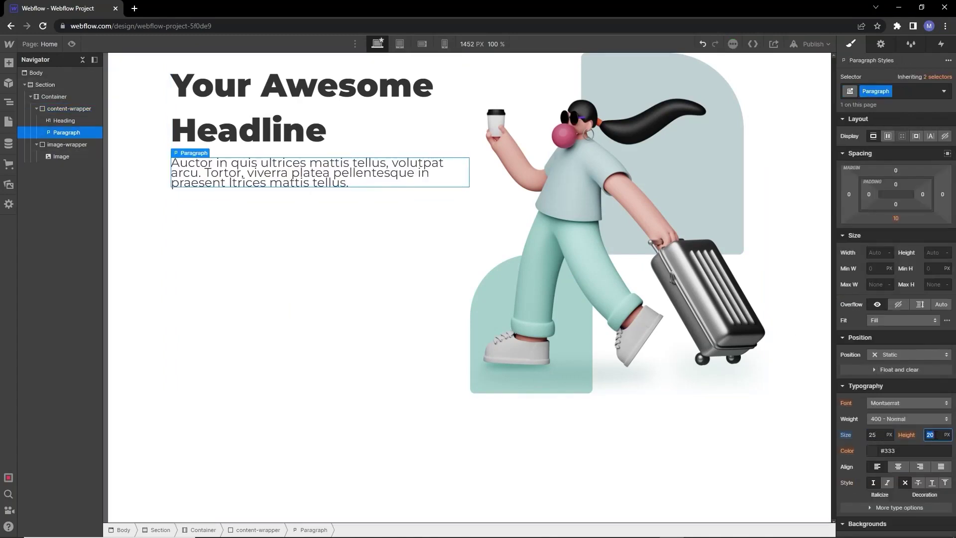
{"action": "type", "text": "40"}
{"action": "left_click", "coordinate": [872, 450]}
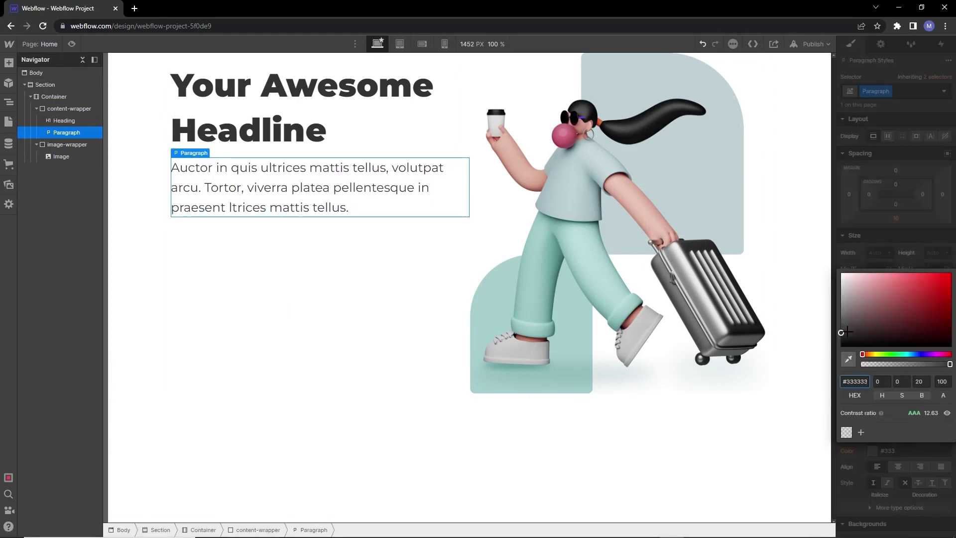
{"action": "left_click", "coordinate": [856, 463]}
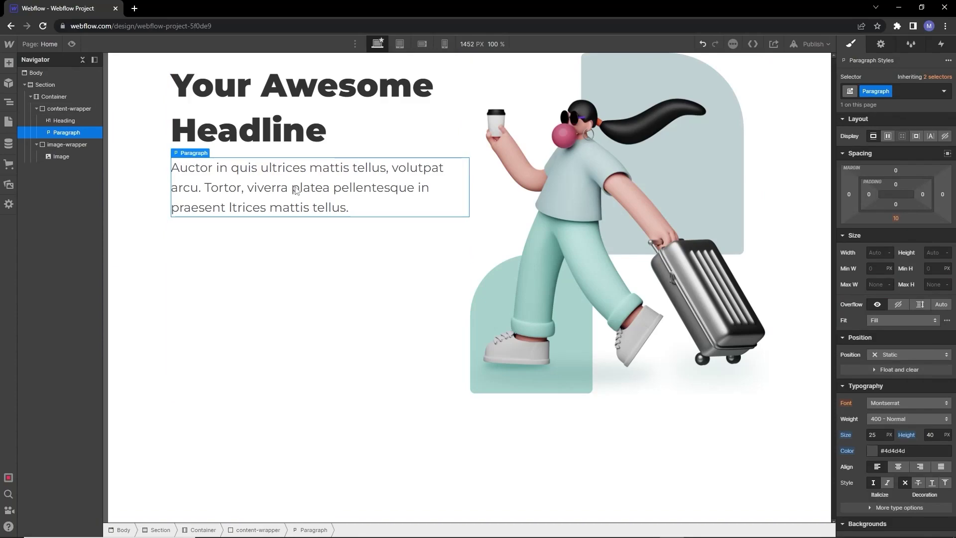
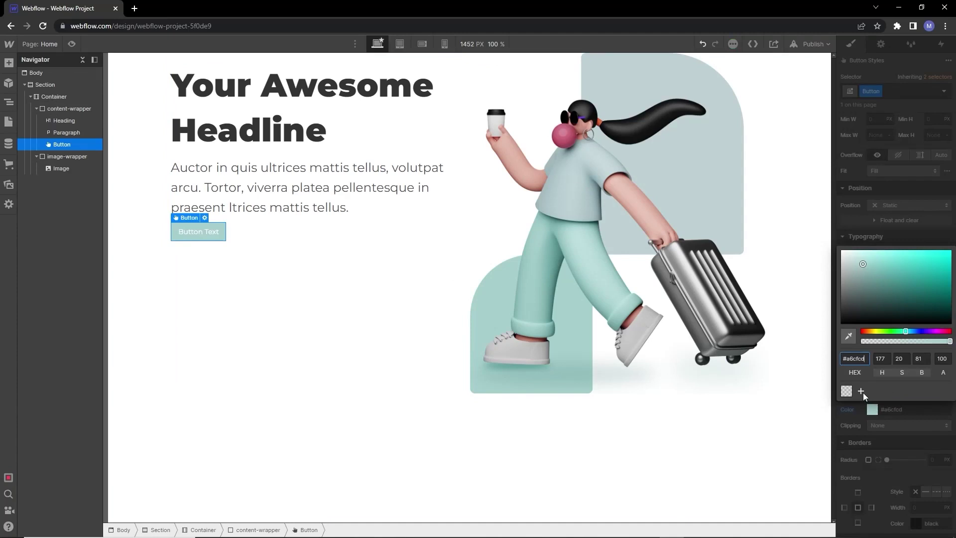
Save the button's background color #a6cfcd as a swatch and change the button's text to "Click Here"
{"action": "left_click", "coordinate": [939, 391]}
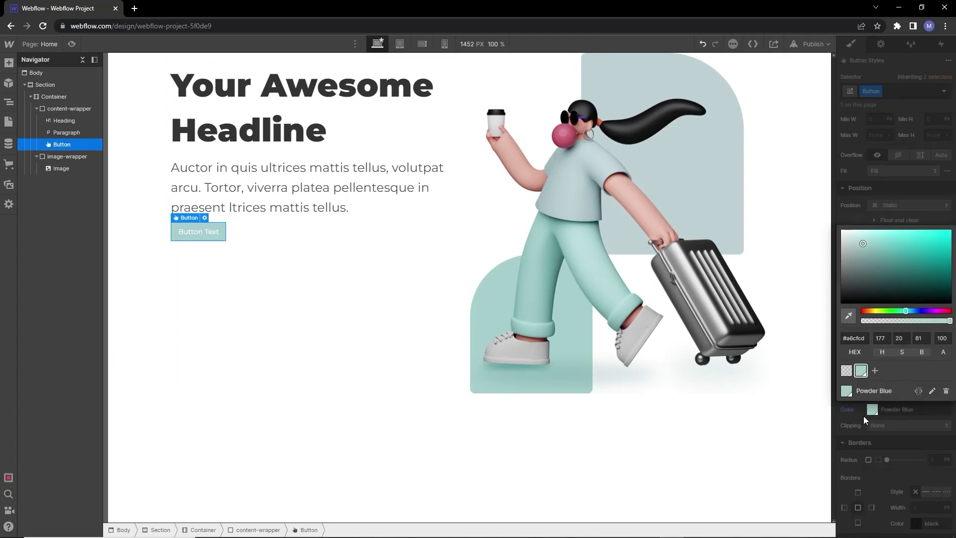
{"action": "left_click", "coordinate": [861, 414]}
{"action": "double_click", "coordinate": [198, 232]}
{"action": "type", "text": "Click Here"}
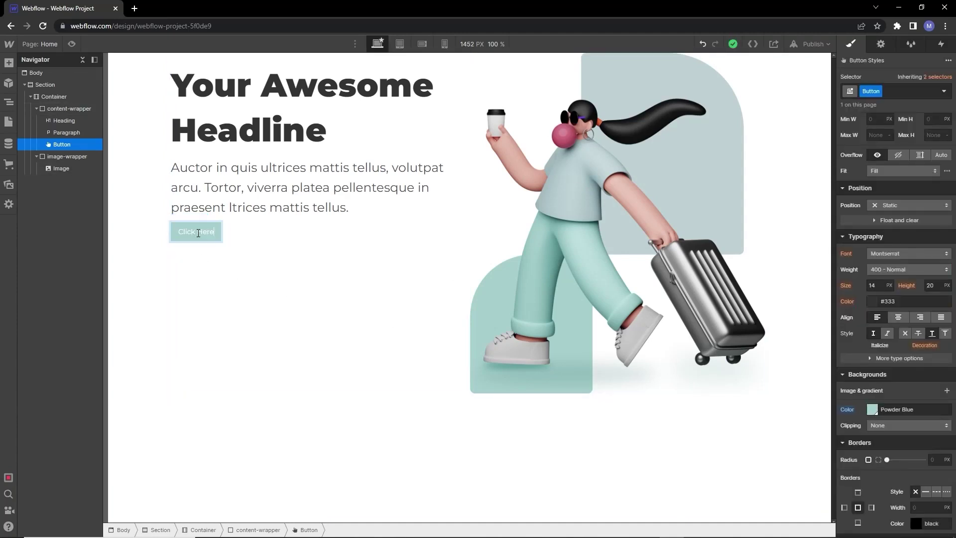
{"action": "left_click", "coordinate": [210, 250]}
{"action": "left_click", "coordinate": [211, 242]}
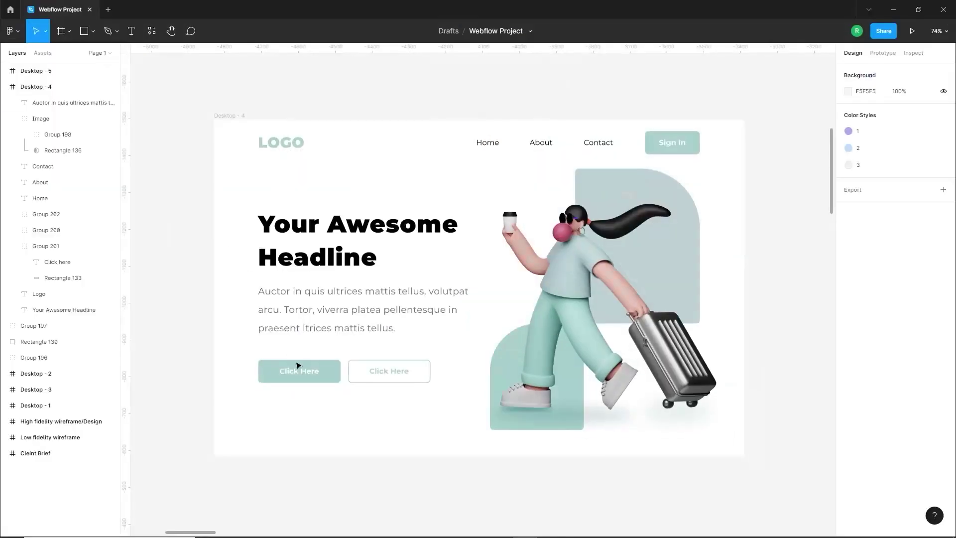
Check the Click Here text style in Figma and set the Webflow button's font to 20 px and 700 - Bold
{"action": "double_click", "coordinate": [298, 371]}
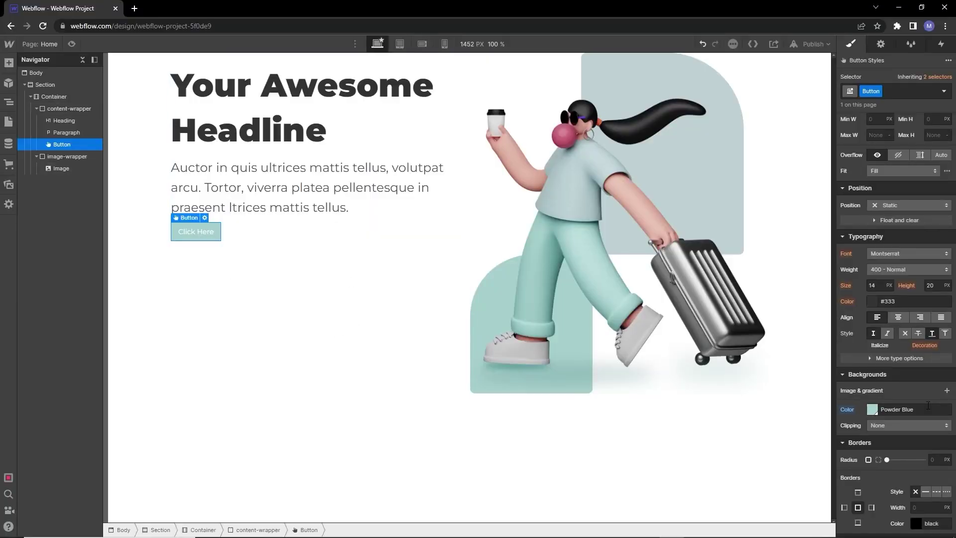
{"action": "left_click", "coordinate": [872, 286]}
{"action": "type", "text": "20"}
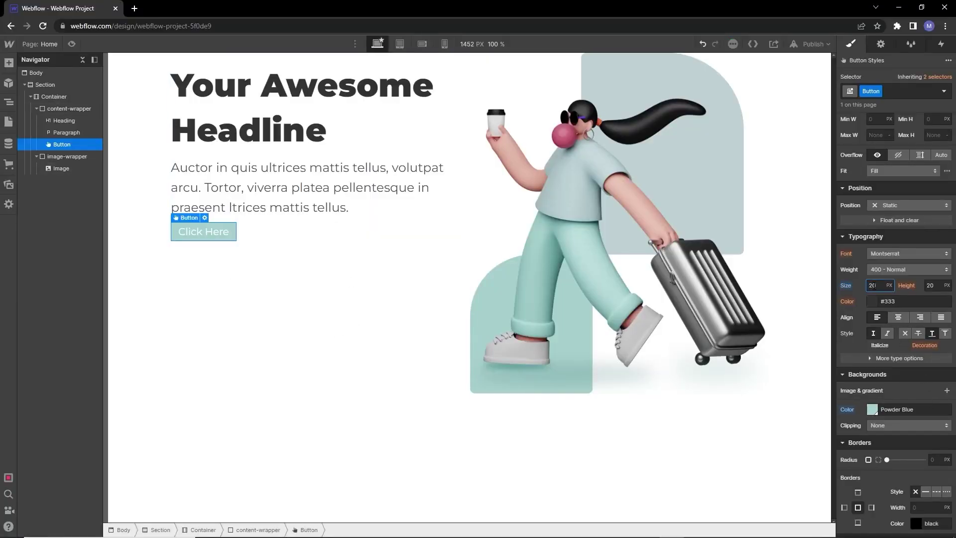
{"action": "left_click", "coordinate": [928, 269]}
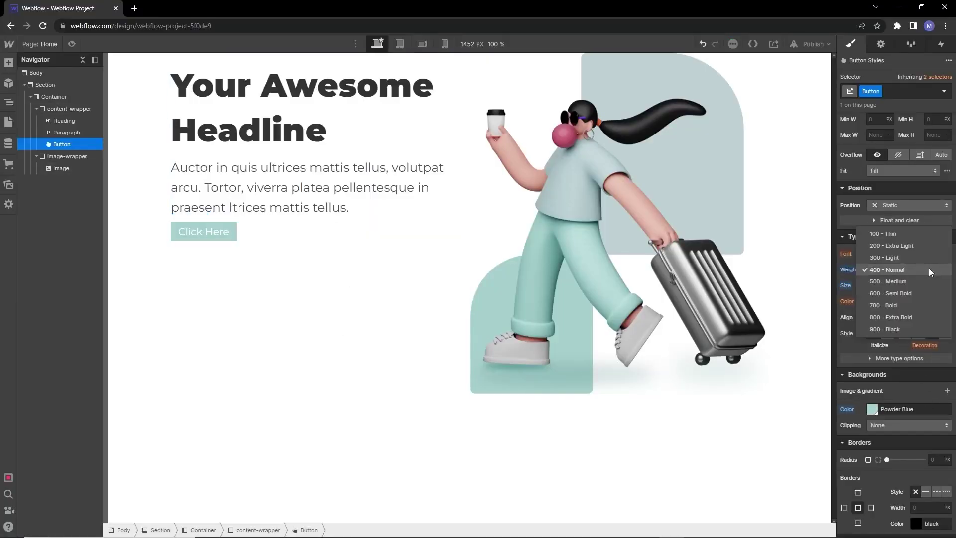
{"action": "left_click", "coordinate": [903, 303]}
Switch to Figma, check the proportions of the filled Click Here button, and return to Webflow
{"action": "scroll", "coordinate": [896, 189], "scroll_direction": "up", "scroll_amount": 3}
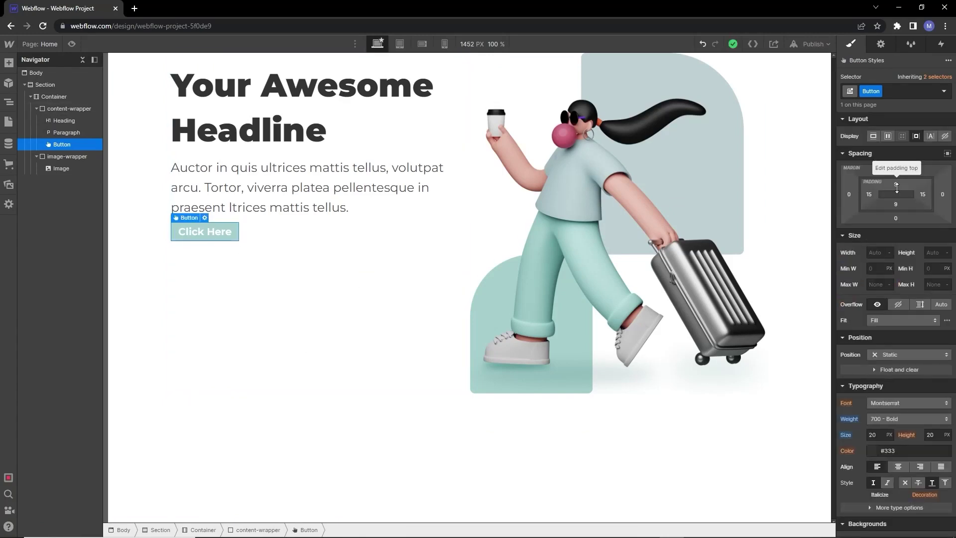
{"action": "key", "text": "alt+Tab"}
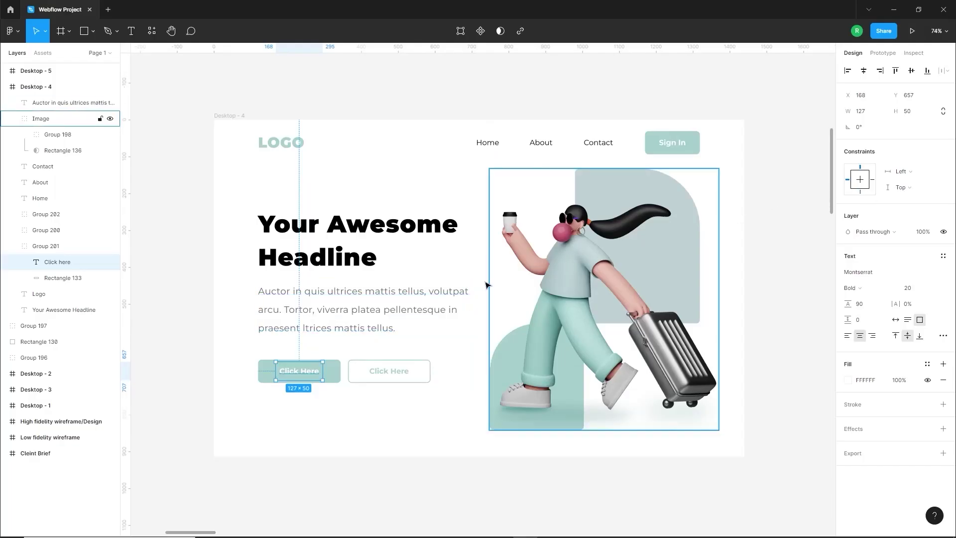
{"action": "left_click", "coordinate": [345, 375]}
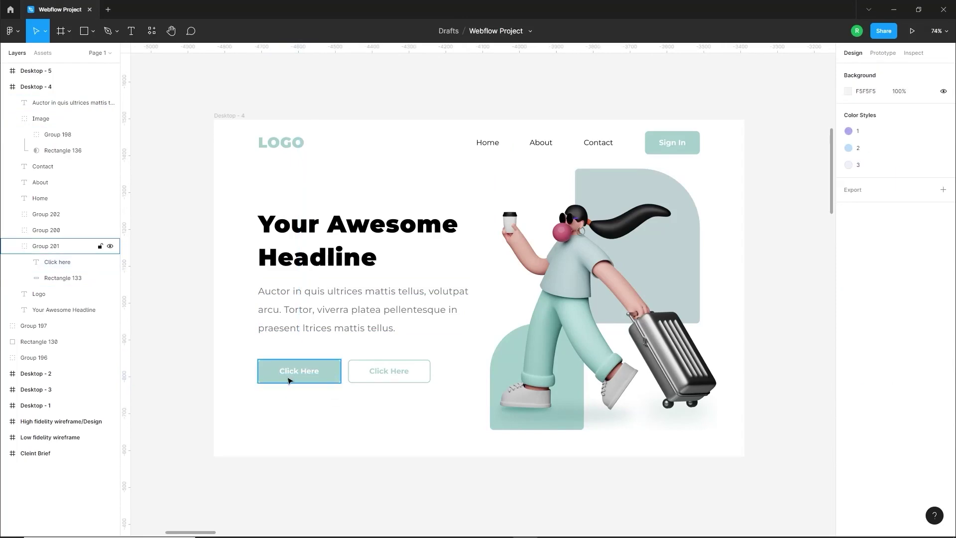
{"action": "key", "text": "alt+Tab"}
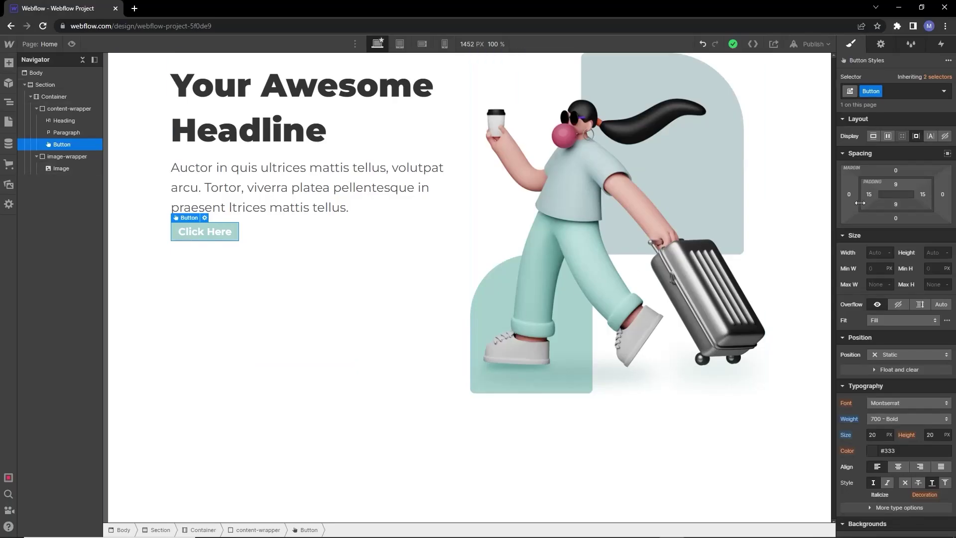
Try 38 px top and bottom padding and a 28 px margin on all sides of the button, and undo both
{"action": "left_click", "coordinate": [885, 186], "text": "alt"}
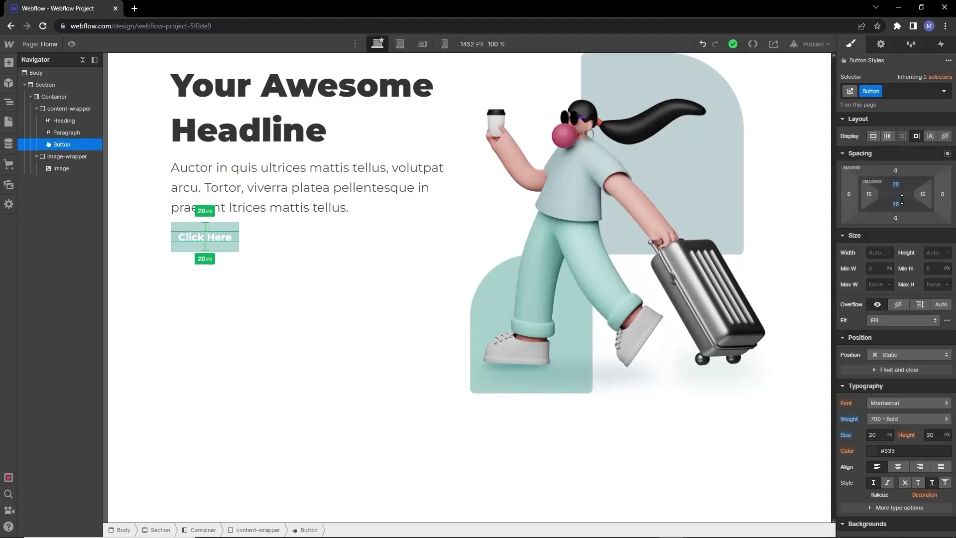
{"action": "left_click_drag", "start_coordinate": [902, 196], "coordinate": [902, 191]}
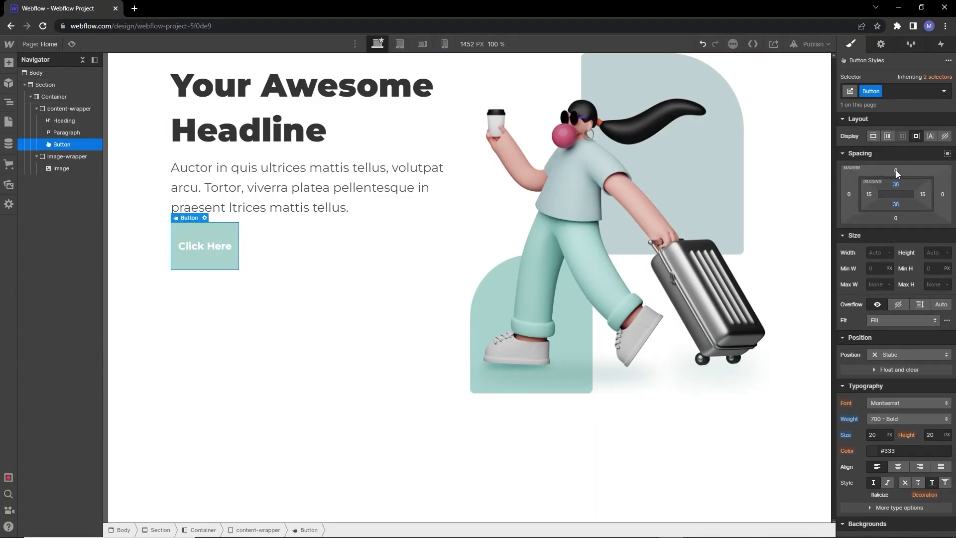
{"action": "left_click_drag", "start_coordinate": [898, 169], "coordinate": [954, 155]}
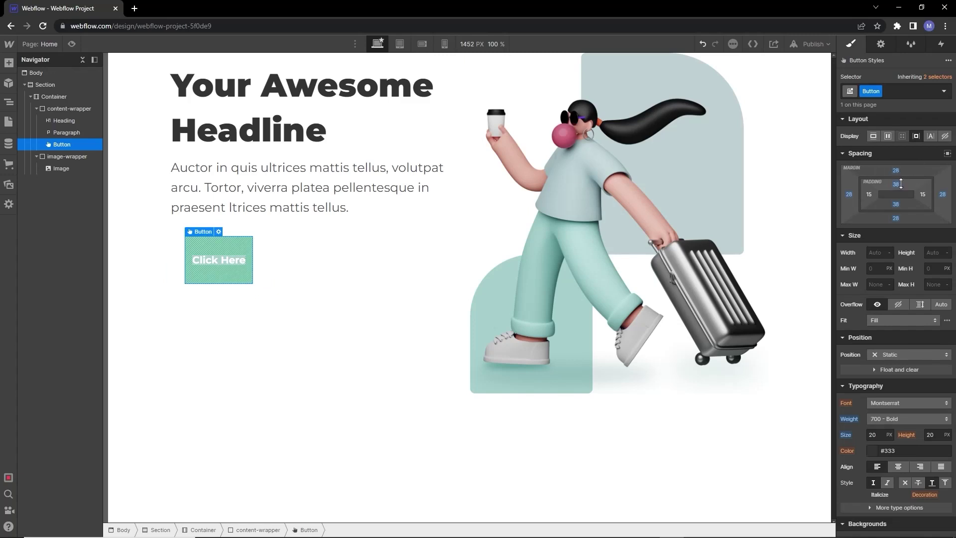
{"action": "key", "text": "ctrl+z"}
{"action": "key", "text": "ctrl+z"}
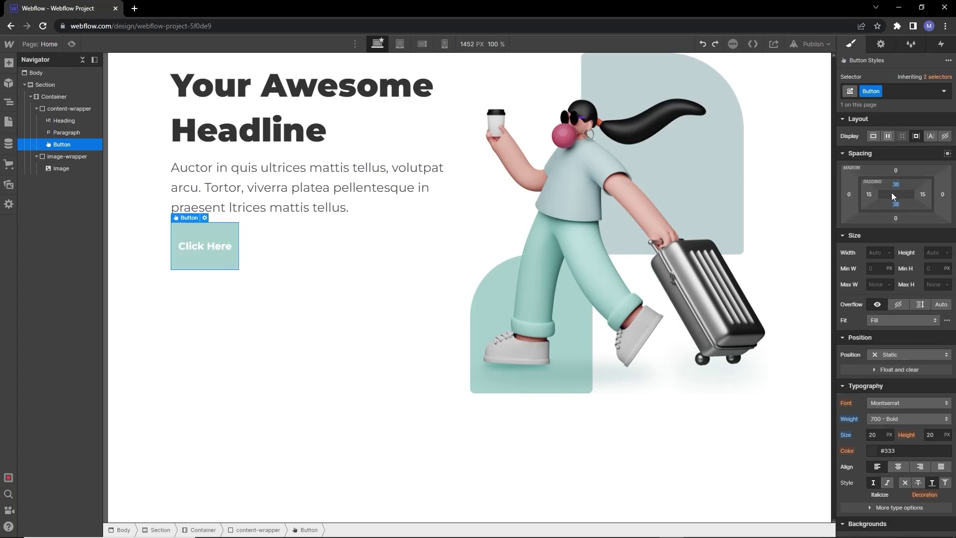
Give the button 15 px top and bottom padding, 30 px side padding and a 6 px corner radius
{"action": "left_click_drag", "start_coordinate": [922, 195], "coordinate": [916, 194]}
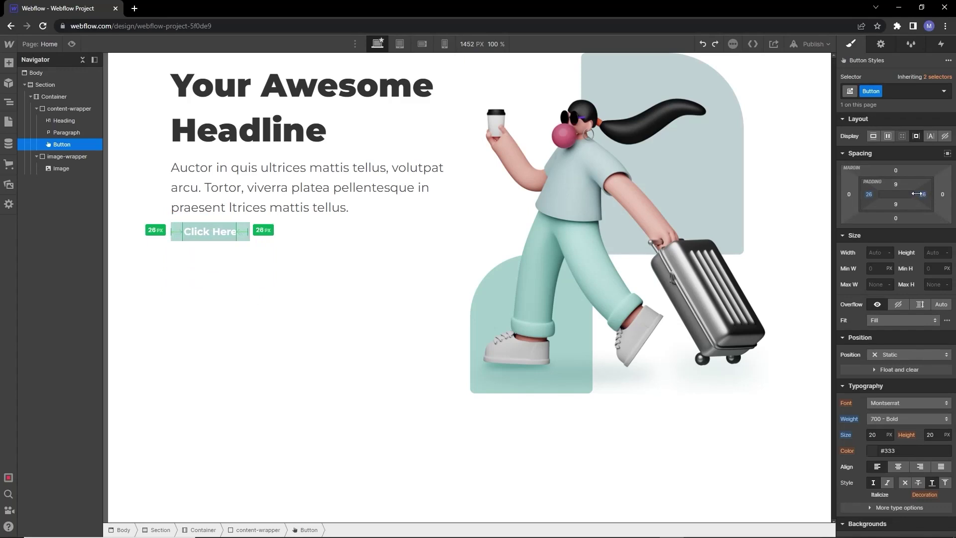
{"action": "left_click_drag", "start_coordinate": [897, 186], "coordinate": [901, 189]}
{"action": "scroll", "coordinate": [894, 401], "scroll_direction": "down", "scroll_amount": 2}
{"action": "left_click_drag", "start_coordinate": [887, 509], "coordinate": [896, 509]}
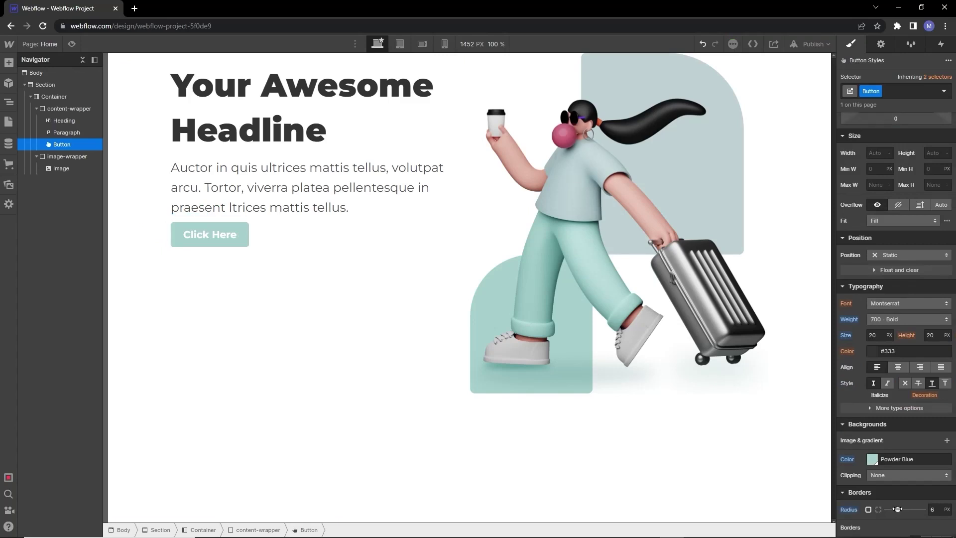
{"action": "left_click", "coordinate": [222, 269]}
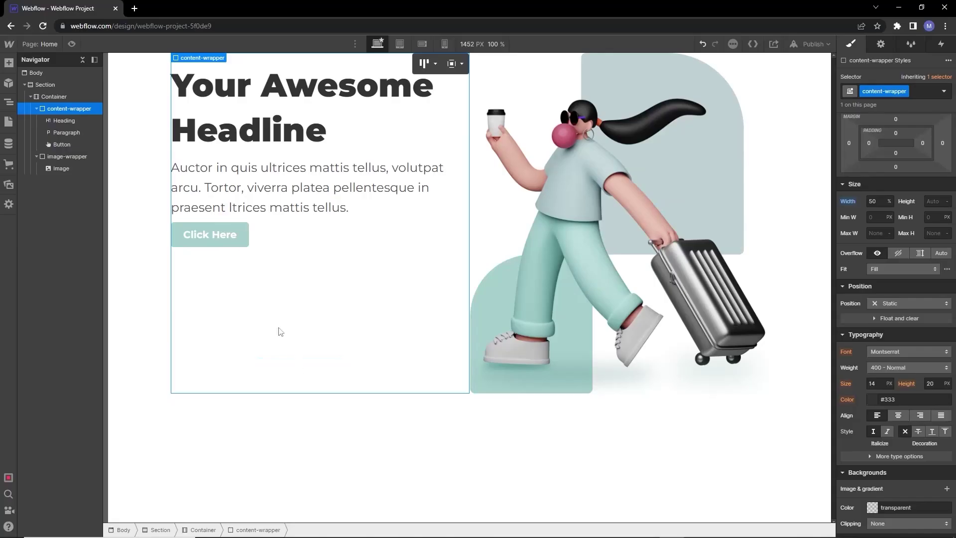
{"action": "left_click", "coordinate": [210, 235]}
{"action": "left_click_drag", "start_coordinate": [925, 199], "coordinate": [922, 193]}
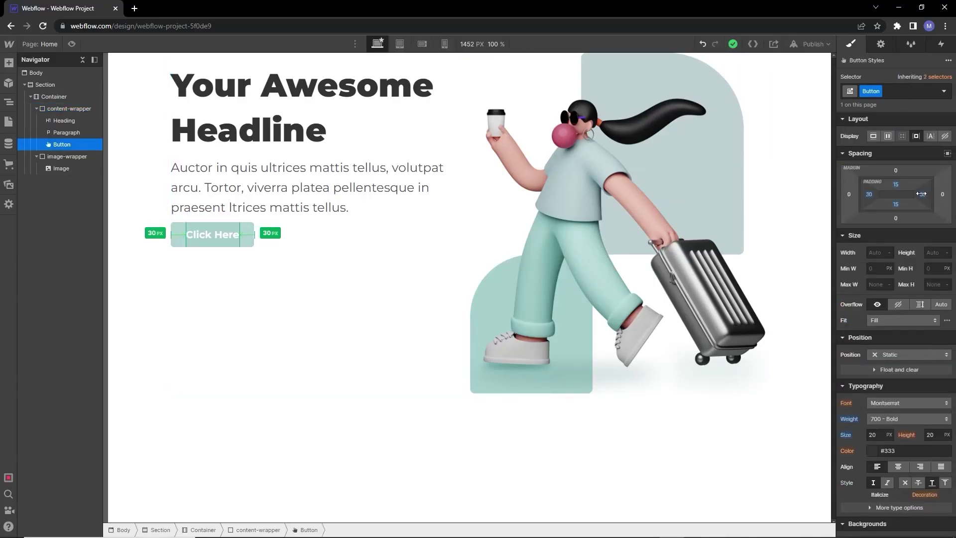
{"action": "left_click", "coordinate": [244, 251]}
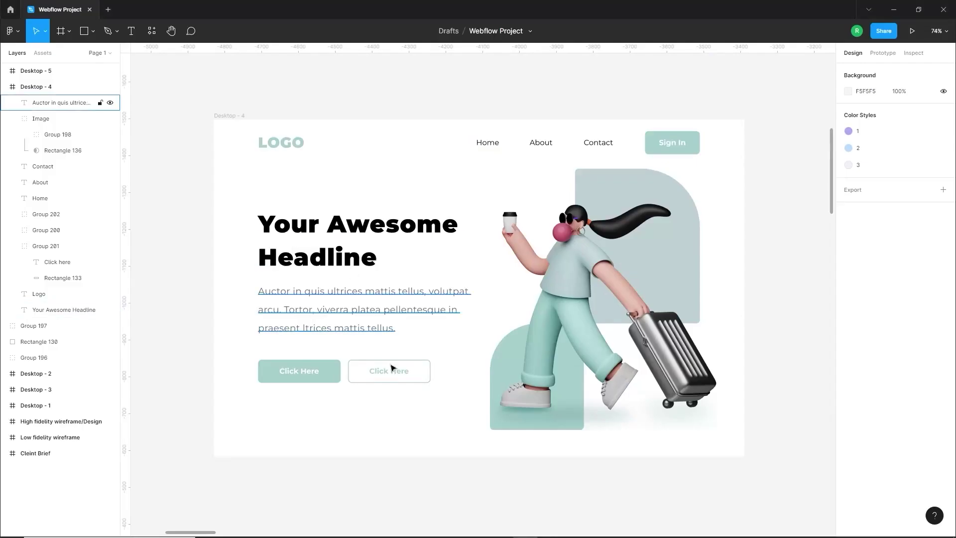
Return to Webflow from the Figma design and duplicate the Click Here button
{"action": "key", "text": "alt+Tab"}
{"action": "left_click", "coordinate": [214, 237]}
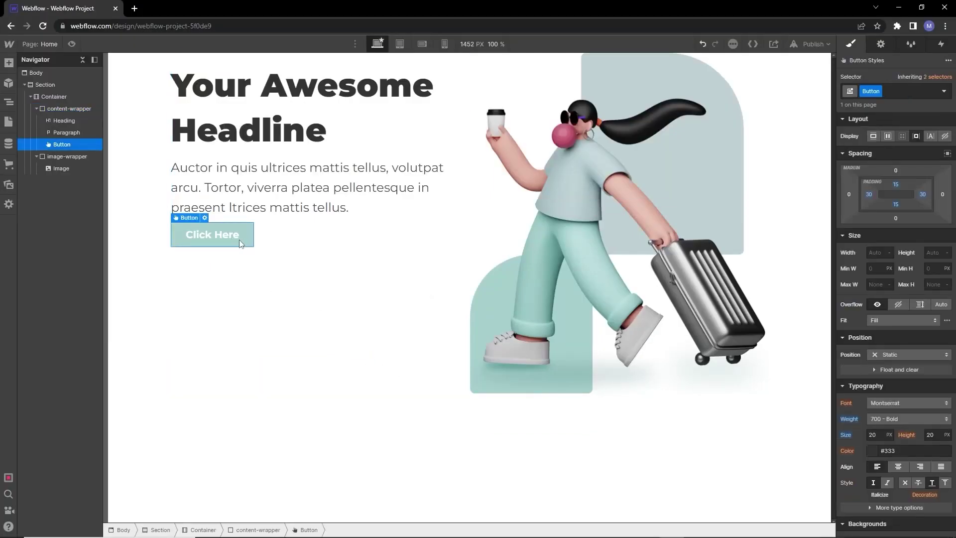
{"action": "key", "text": "ctrl+d"}
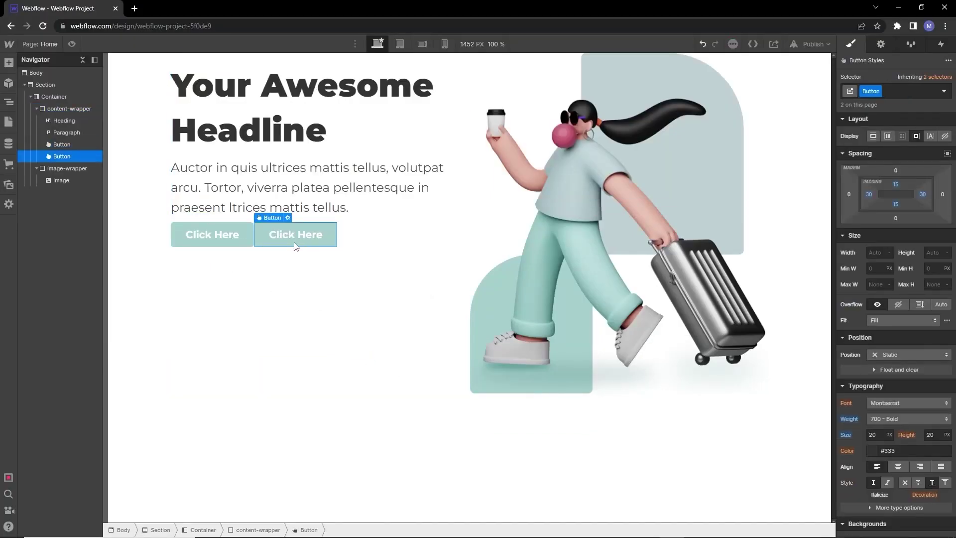
Try changing the duplicated button's background color to transparent and to red #ff0b0b through the shared Button class
{"action": "scroll", "coordinate": [854, 345], "scroll_direction": "down", "scroll_amount": 4}
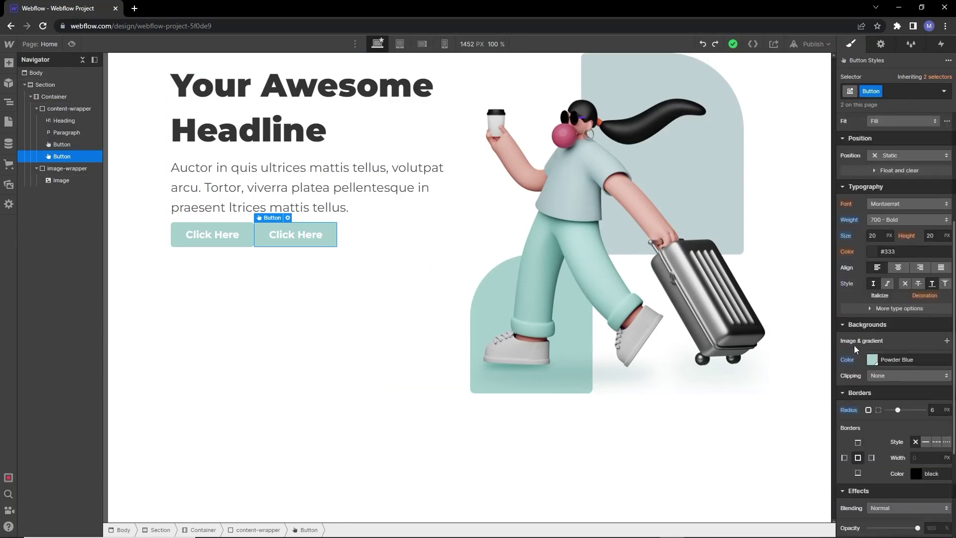
{"action": "left_click", "coordinate": [872, 359]}
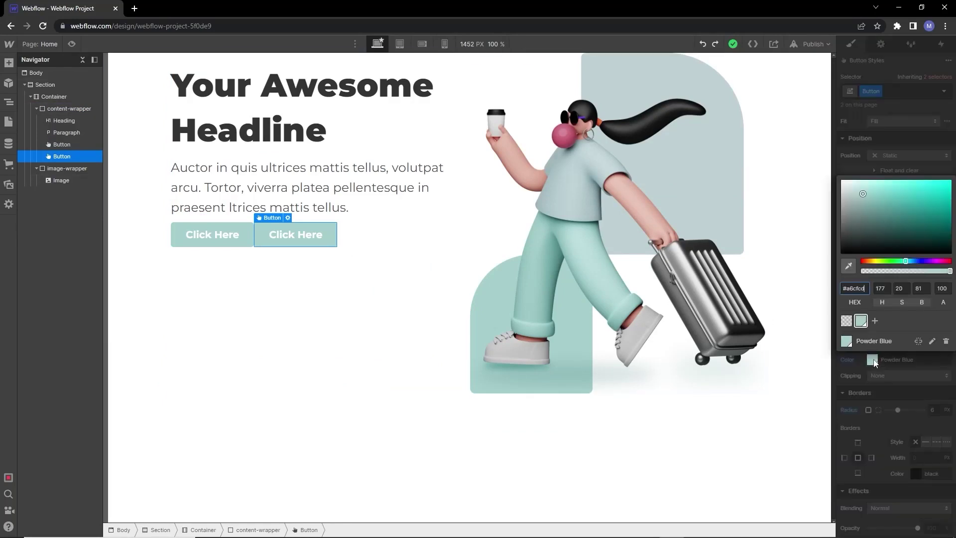
{"action": "left_click", "coordinate": [847, 321]}
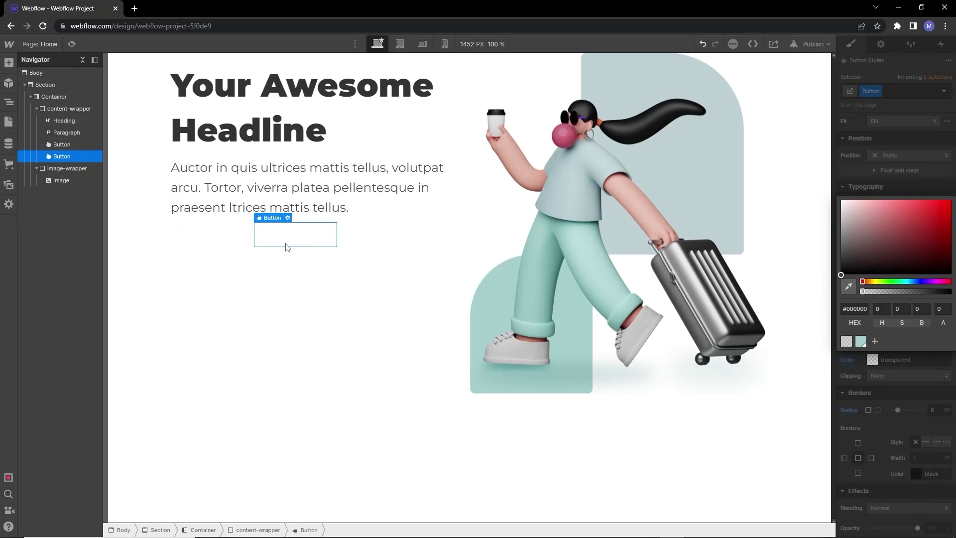
{"action": "left_click_drag", "start_coordinate": [914, 230], "coordinate": [948, 201]}
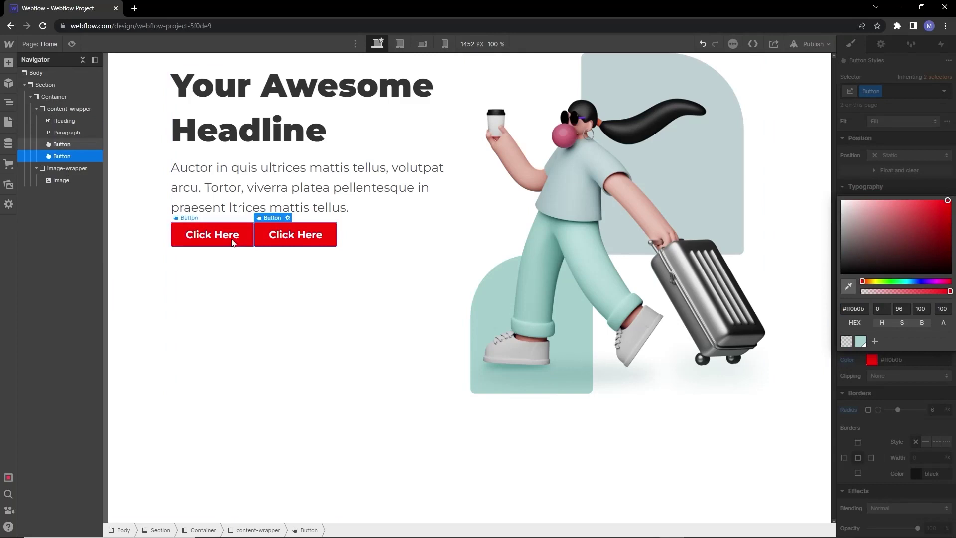
{"action": "left_click", "coordinate": [908, 105]}
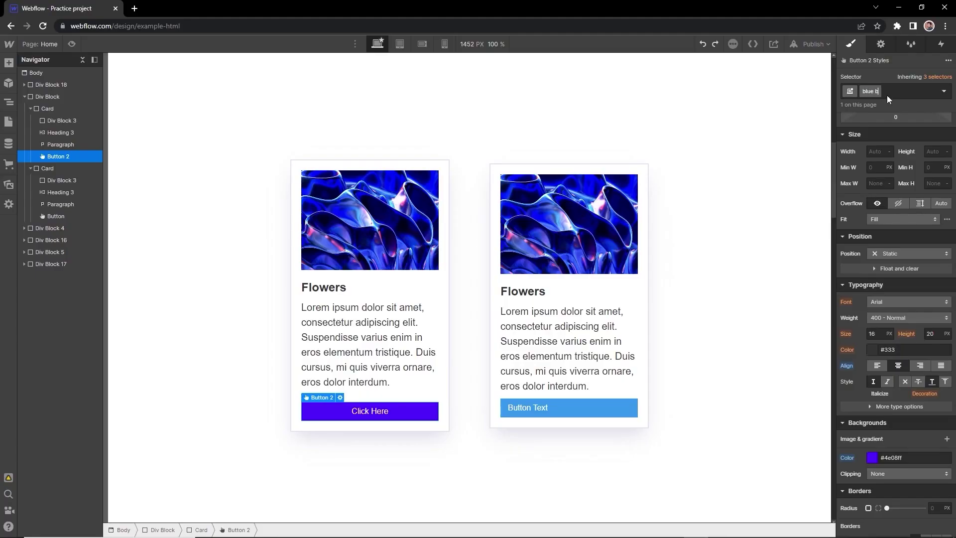
In the practice project, name the first card button's class "blue btn" and apply that class to the second card's button
{"action": "type", "text": "tn"}
{"action": "key", "text": "Return"}
{"action": "left_click", "coordinate": [609, 414]}
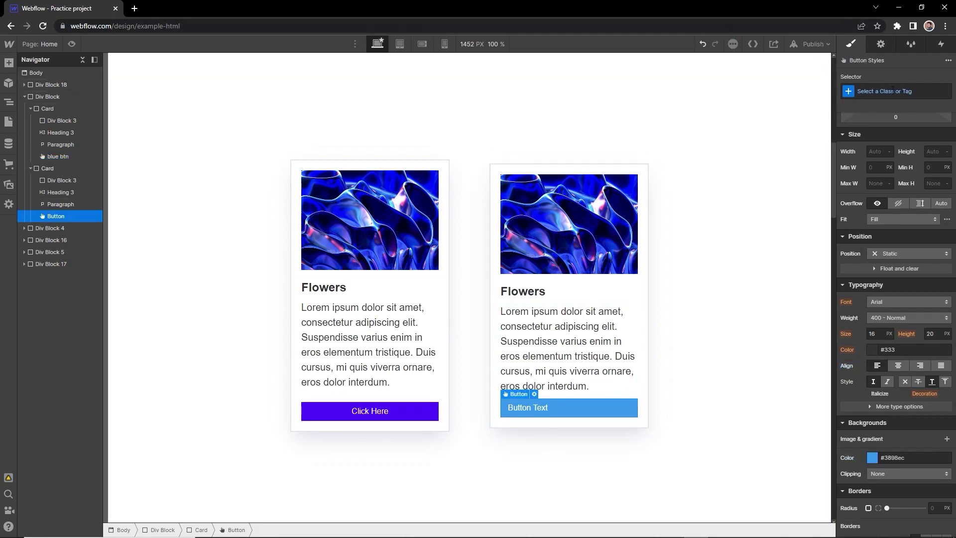
{"action": "left_click", "coordinate": [892, 91]}
{"action": "left_click", "coordinate": [861, 172]}
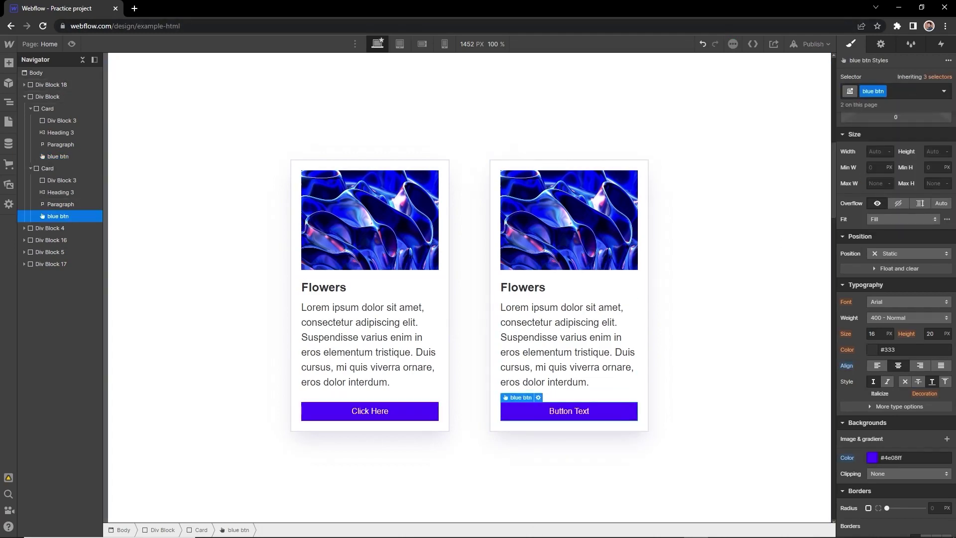
Change the background color of the blue btn class through the first card's button
{"action": "left_click", "coordinate": [426, 417]}
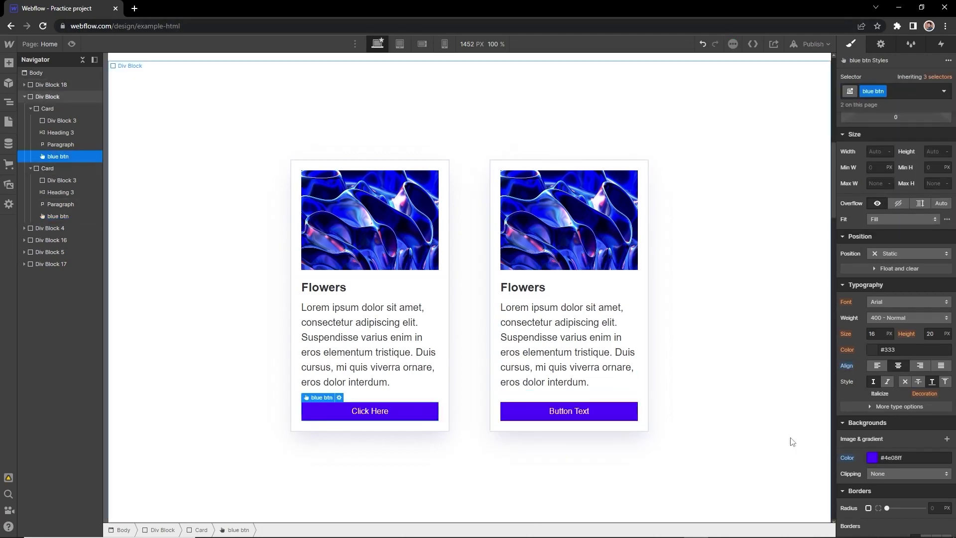
{"action": "left_click", "coordinate": [872, 458]}
{"action": "left_click_drag", "start_coordinate": [888, 380], "coordinate": [945, 379]}
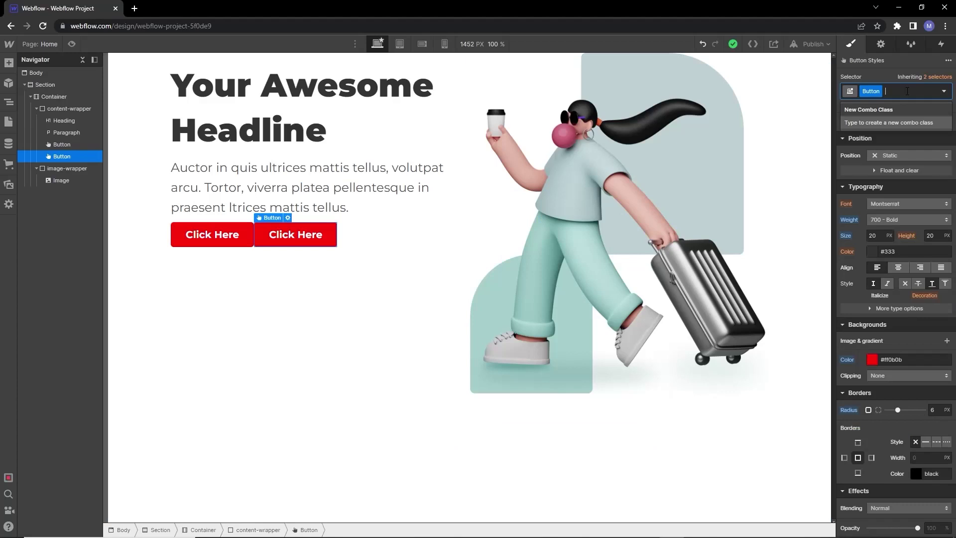
Try removing the Button class from the second hero button, and undo this together with the red background
{"action": "key", "text": "BackSpace"}
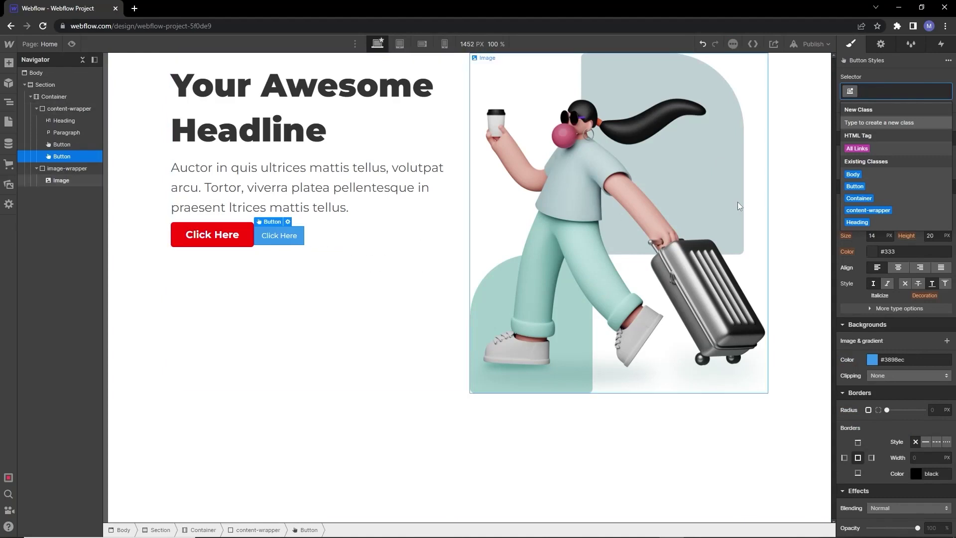
{"action": "left_click", "coordinate": [393, 284]}
{"action": "key", "text": "ctrl+z"}
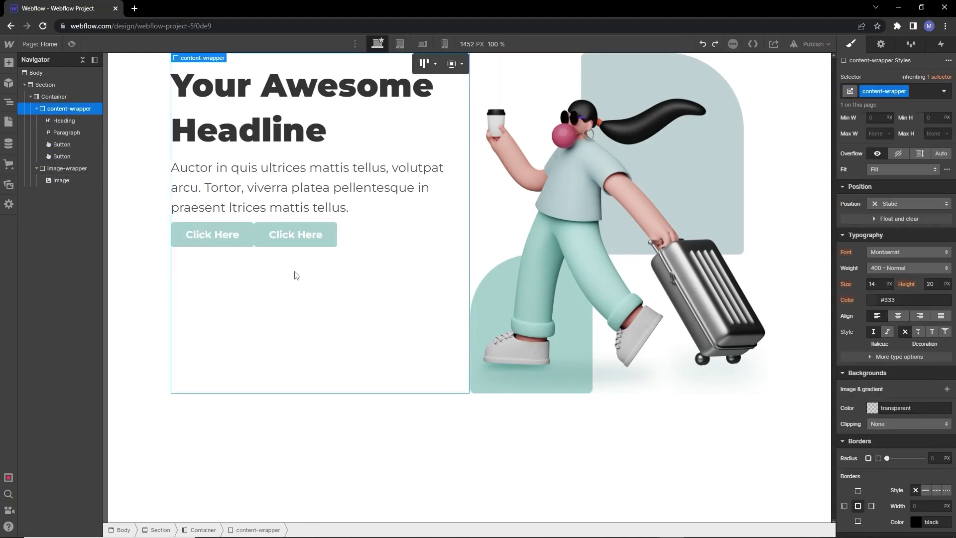
Add a combo class named "second" to the second Click Here button
{"action": "left_click", "coordinate": [288, 243]}
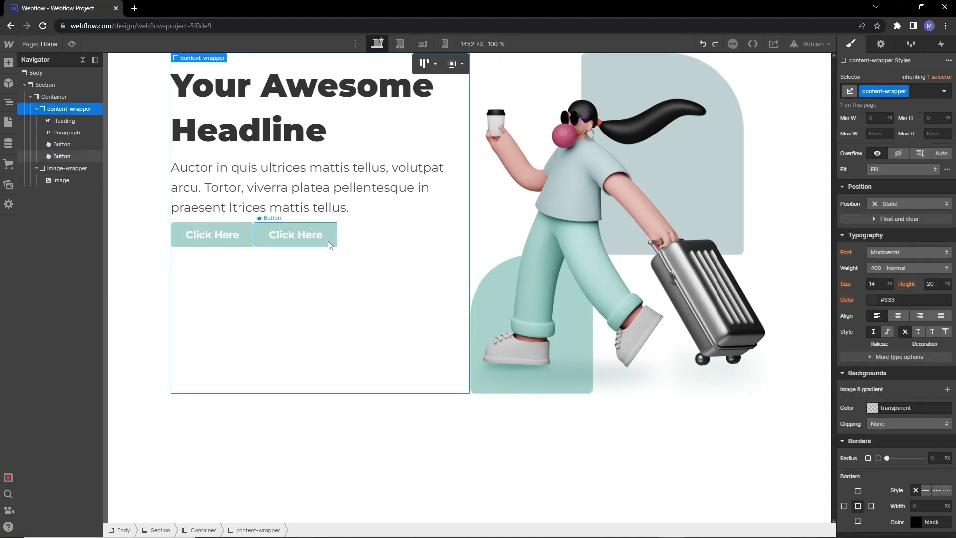
{"action": "left_click", "coordinate": [889, 91]}
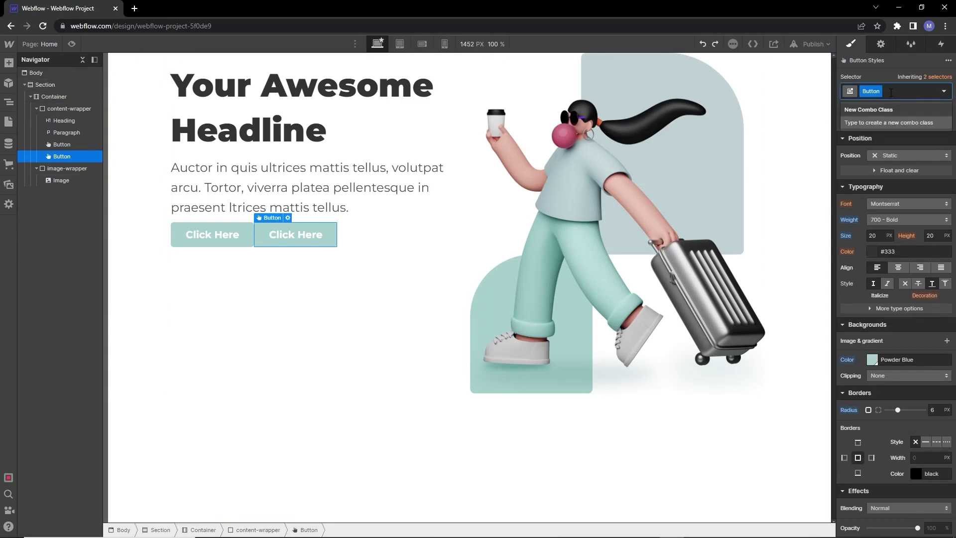
{"action": "type", "text": "second"}
{"action": "key", "text": "Return"}
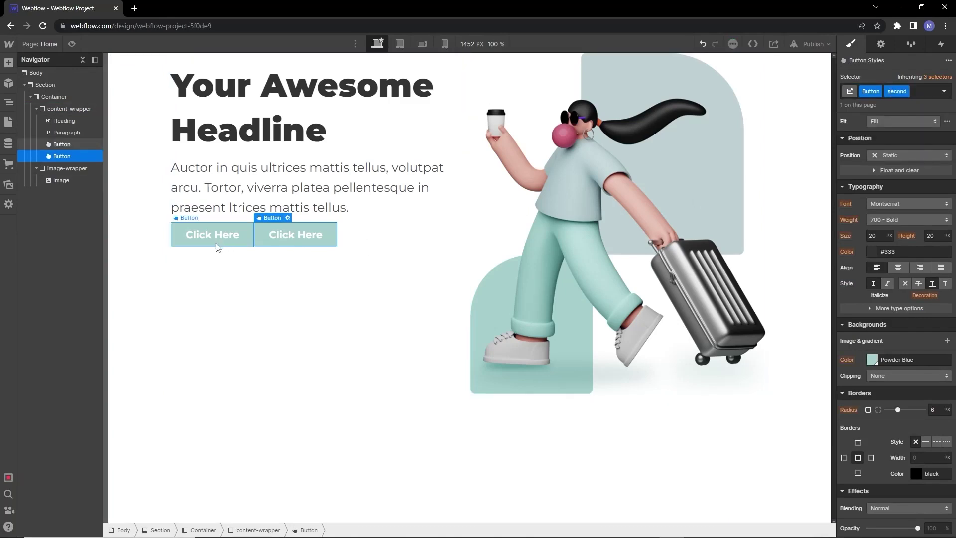
Set the second button's background color to transparent on its combo class
{"action": "scroll", "coordinate": [895, 297], "scroll_direction": "down", "scroll_amount": 1}
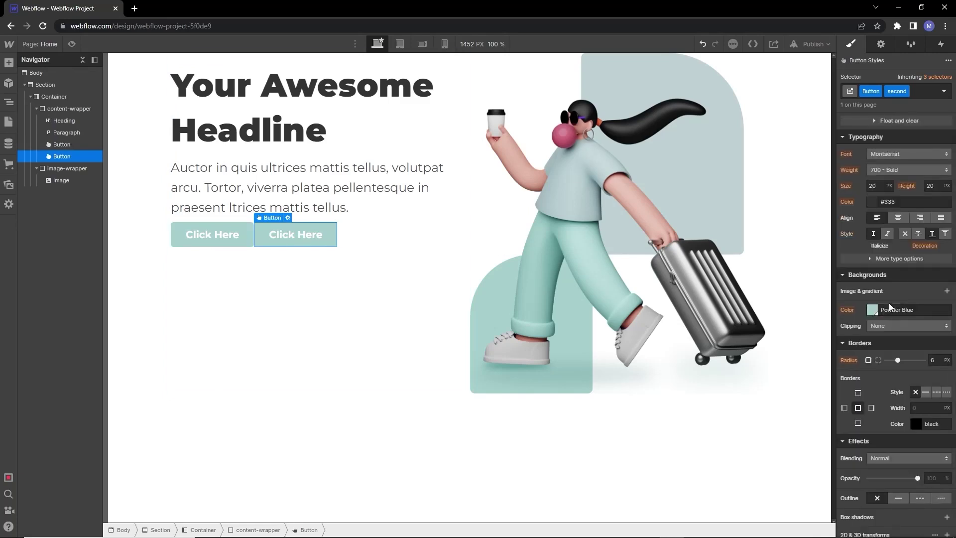
{"action": "left_click", "coordinate": [876, 310]}
{"action": "left_click", "coordinate": [846, 465]}
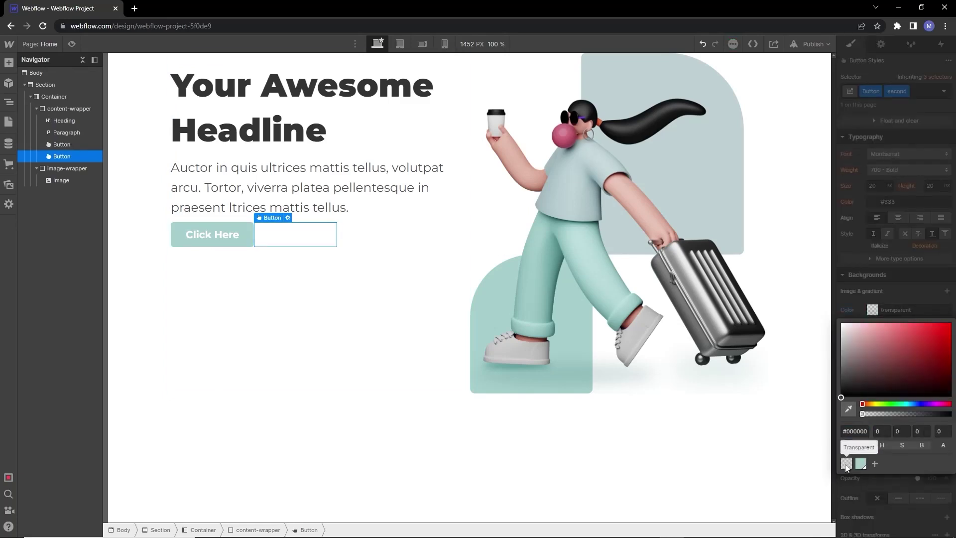
{"action": "left_click", "coordinate": [859, 309]}
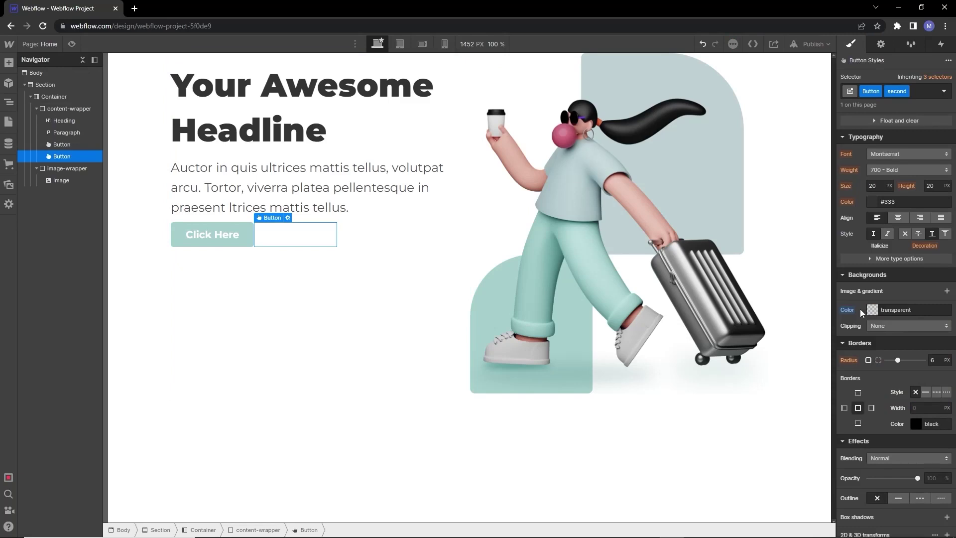
Give the second button a 2 px solid border in the Powder Blue swatch color
{"action": "left_click", "coordinate": [925, 392]}
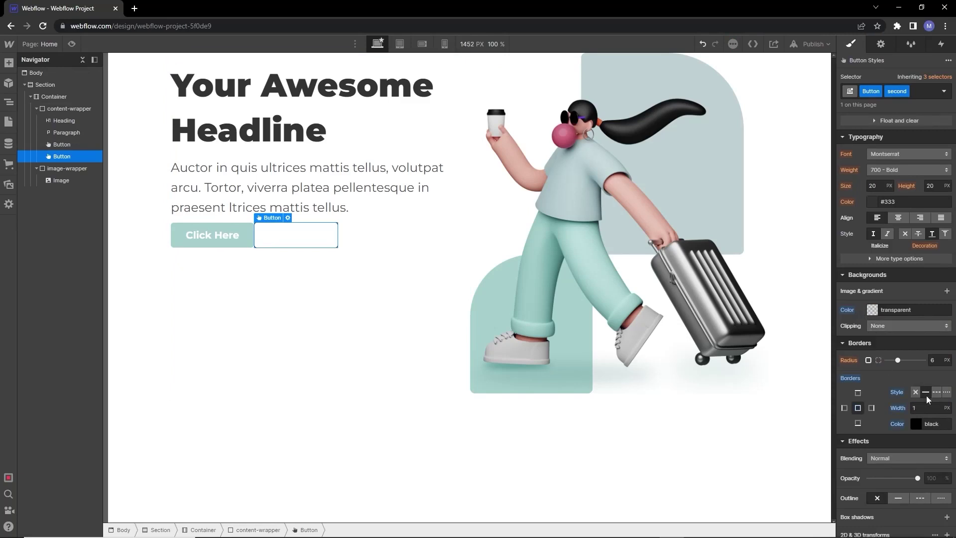
{"action": "left_click", "coordinate": [926, 408]}
{"action": "type", "text": "2"}
{"action": "left_click", "coordinate": [919, 425]}
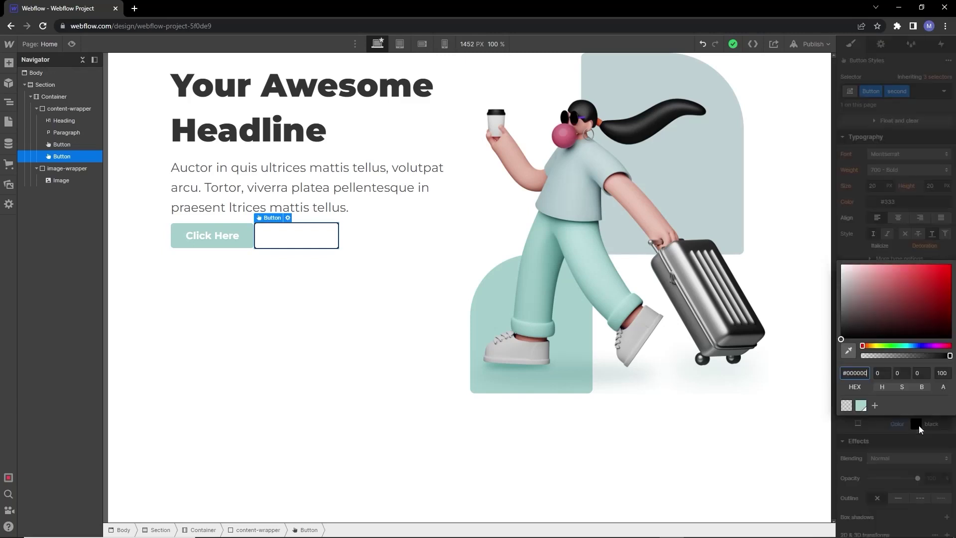
{"action": "left_click", "coordinate": [865, 407]}
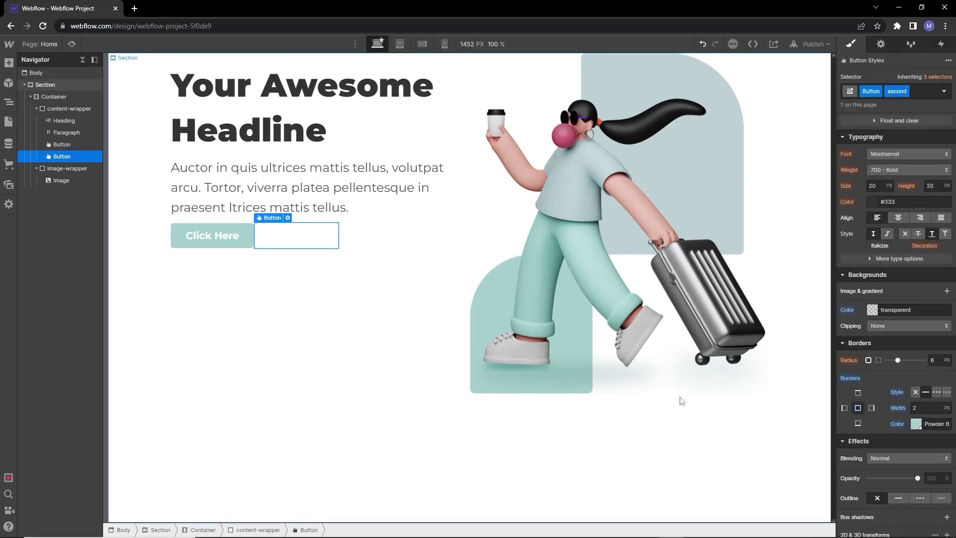
Set the second Click Here button's text color to the Powder Blue swatch
{"action": "left_click", "coordinate": [320, 325]}
{"action": "left_click", "coordinate": [311, 245]}
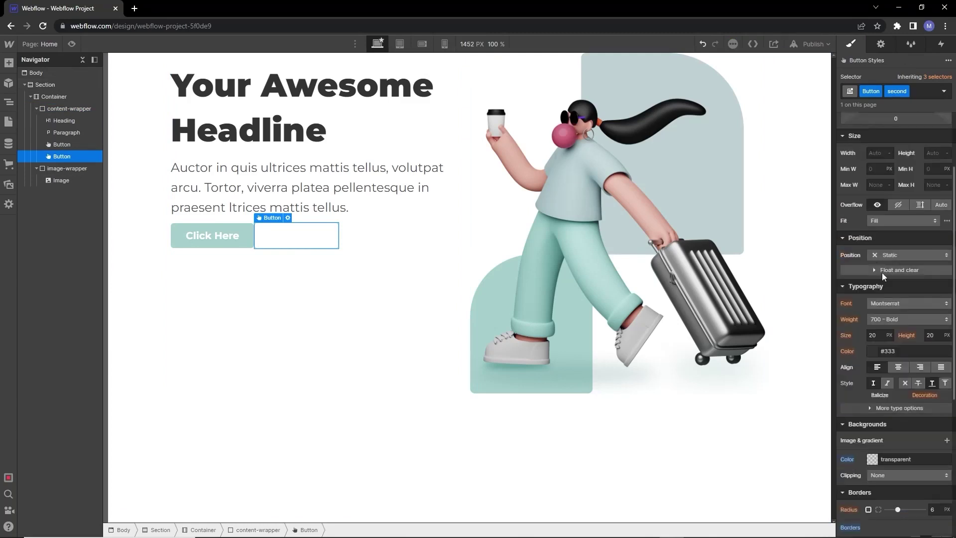
{"action": "left_click", "coordinate": [873, 351]}
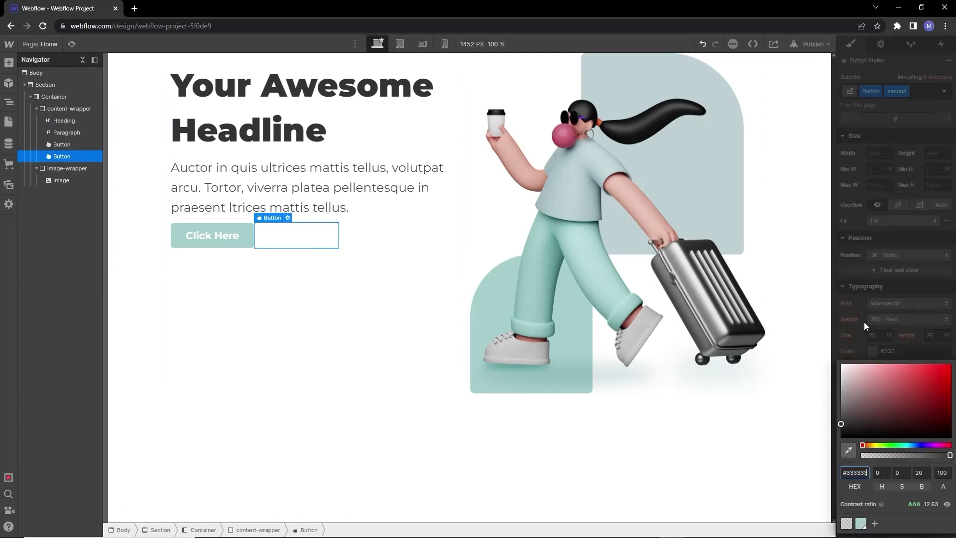
{"action": "left_click", "coordinate": [861, 522]}
{"action": "left_click", "coordinate": [334, 277]}
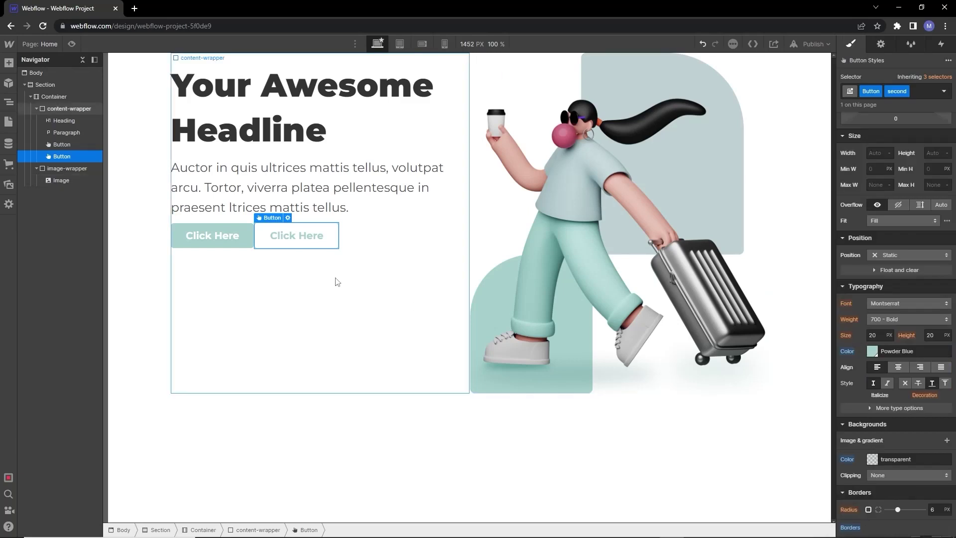
Add a right margin to the first Click Here button to space it from the second button
{"action": "left_click", "coordinate": [243, 240]}
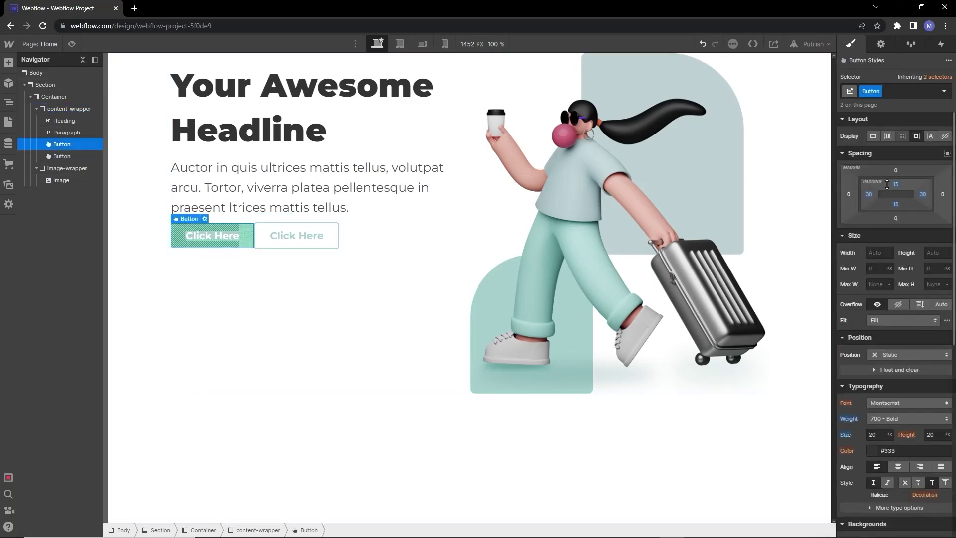
{"action": "left_click_drag", "start_coordinate": [943, 195], "coordinate": [951, 195]}
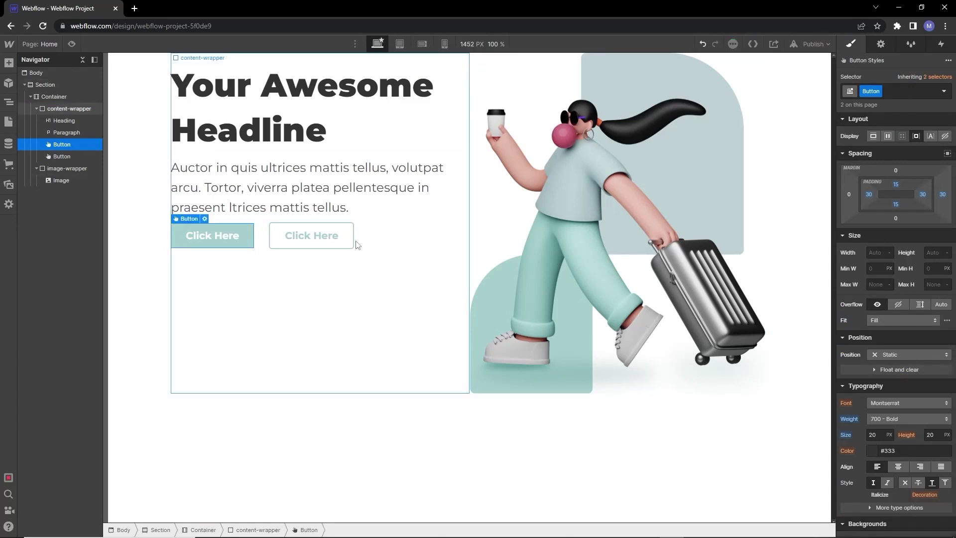
{"action": "left_click", "coordinate": [284, 251]}
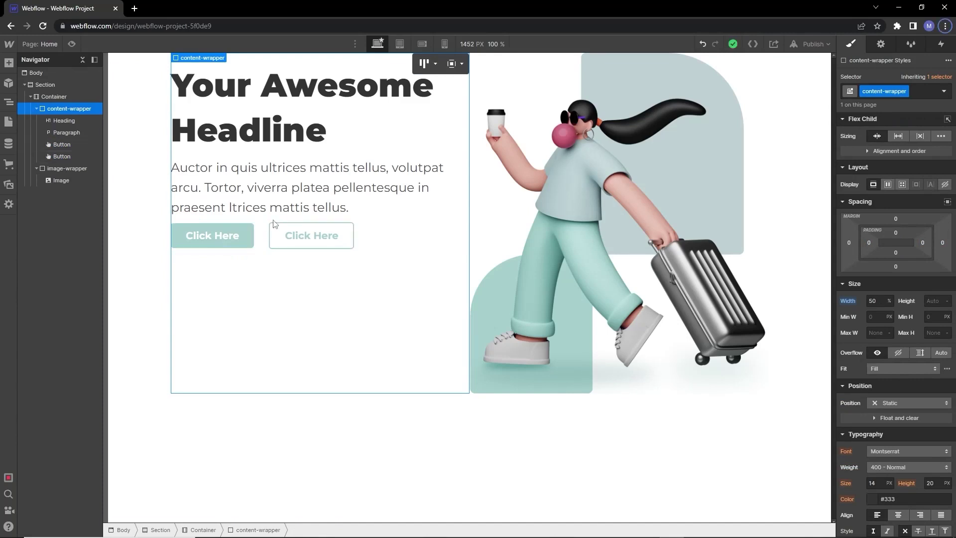
Give the hero paragraph a 40 px bottom margin and a 12 px top margin
{"action": "left_click", "coordinate": [283, 207]}
{"action": "left_click_drag", "start_coordinate": [898, 218], "coordinate": [904, 233]}
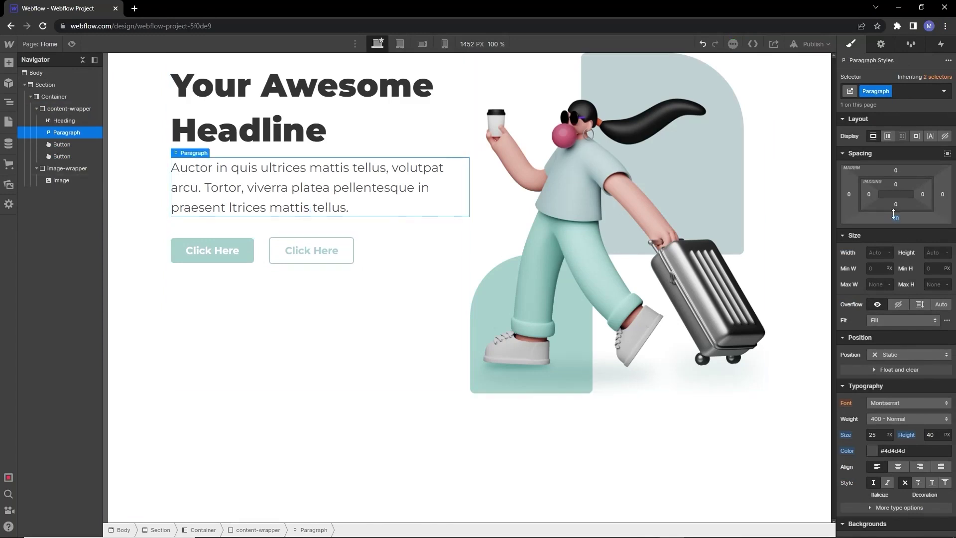
{"action": "left_click_drag", "start_coordinate": [896, 170], "coordinate": [901, 164]}
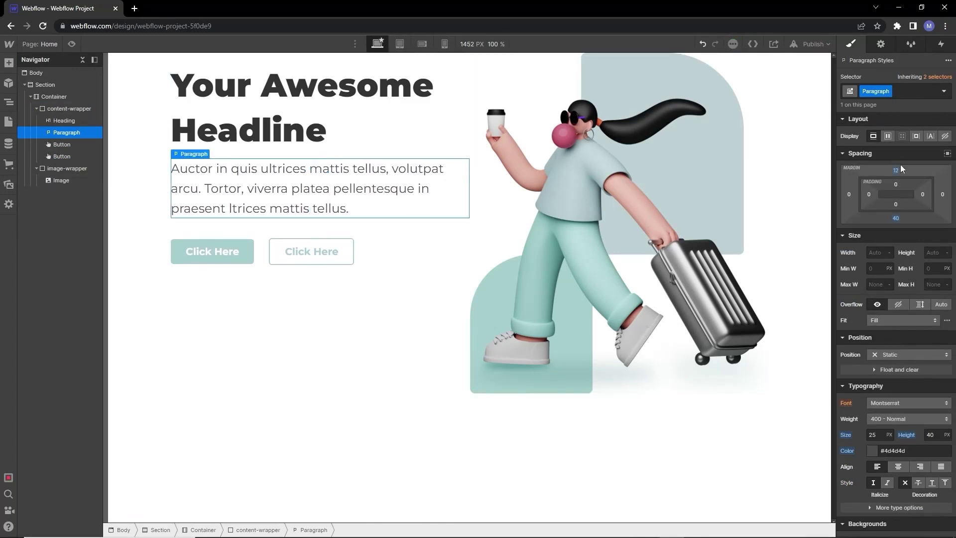
{"action": "left_click", "coordinate": [367, 246]}
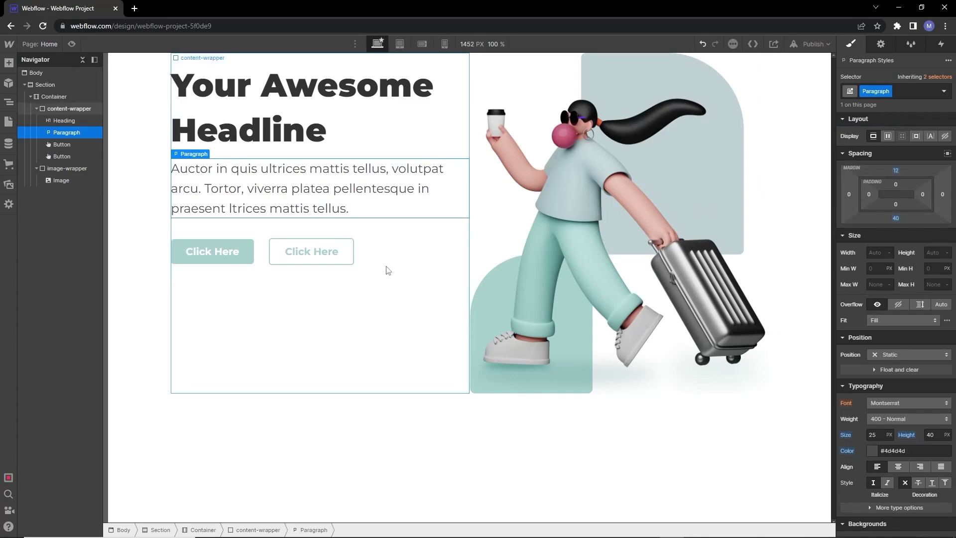
Compare the layout with the Figma design and set the hero heading's top margin to 111 px
{"action": "key", "text": "alt+Tab"}
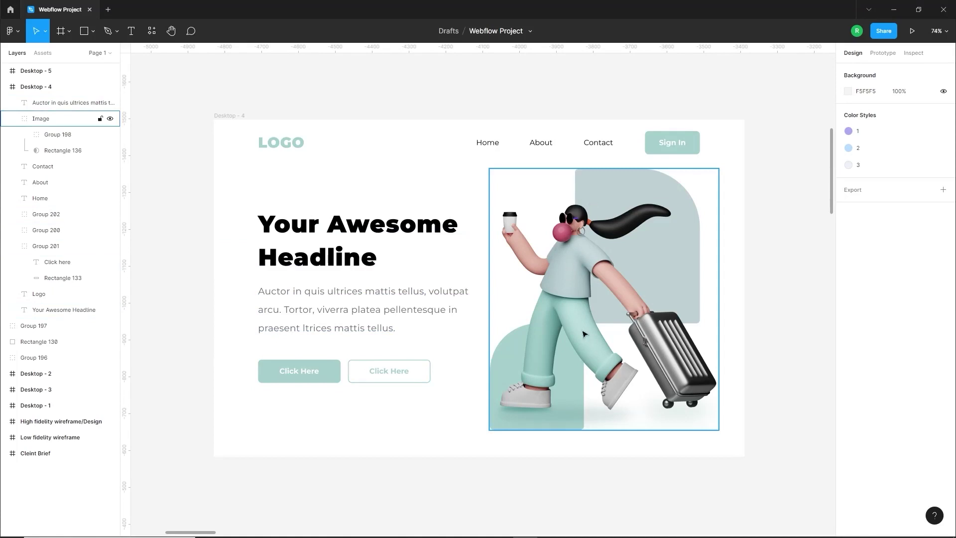
{"action": "key", "text": "alt+Tab"}
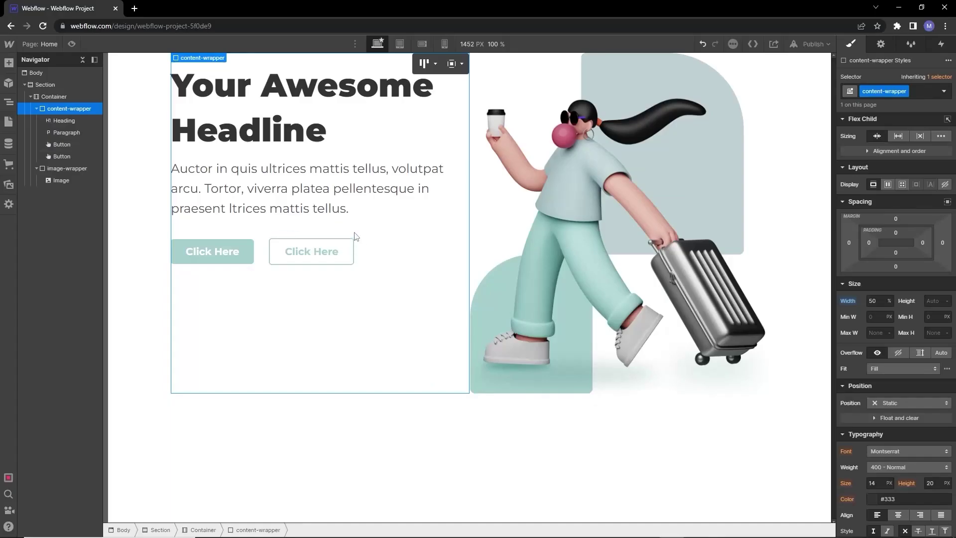
{"action": "left_click", "coordinate": [336, 110]}
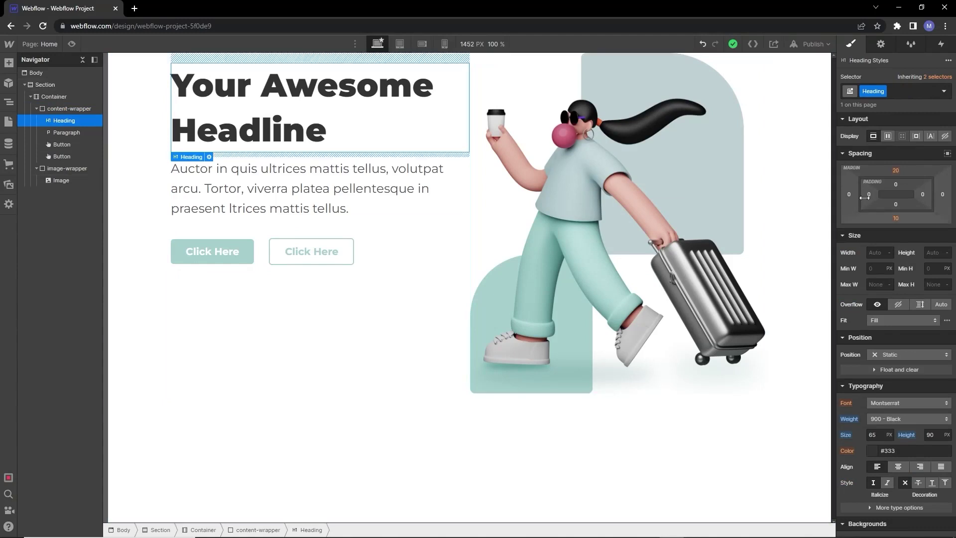
{"action": "left_click_drag", "start_coordinate": [897, 169], "coordinate": [897, 126]}
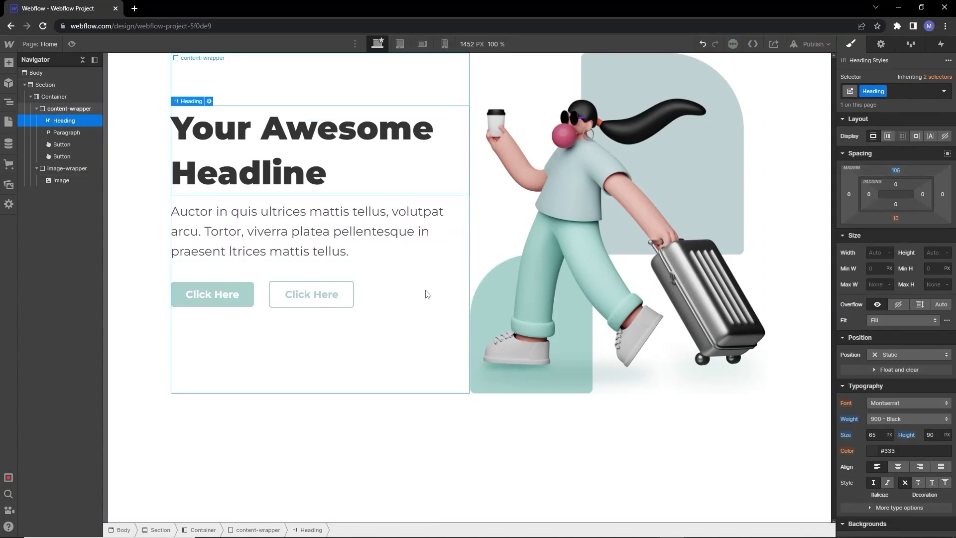
{"action": "left_click_drag", "start_coordinate": [901, 172], "coordinate": [898, 167]}
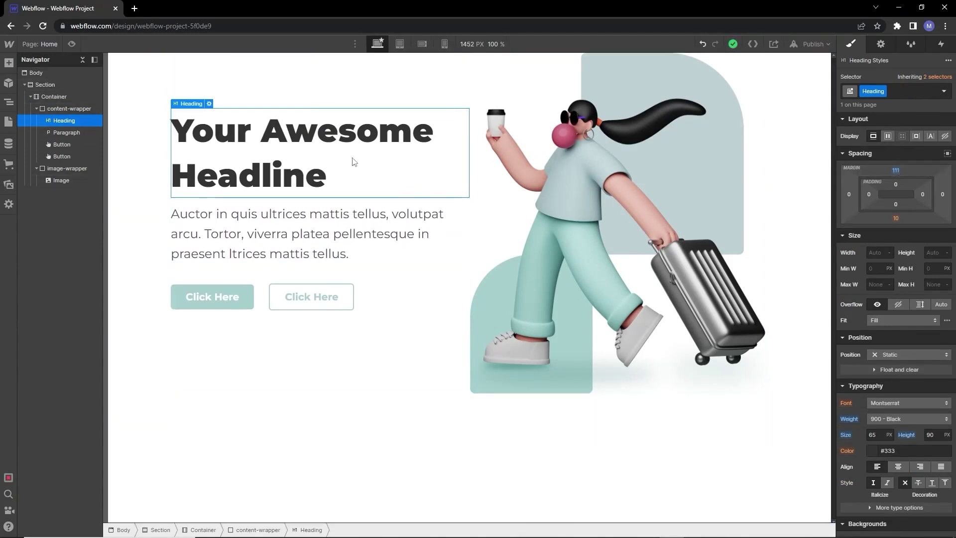
Change the hero heading's text color to black
{"action": "left_click", "coordinate": [871, 450]}
{"action": "left_click_drag", "start_coordinate": [853, 333], "coordinate": [833, 376]}
{"action": "left_click", "coordinate": [397, 405]}
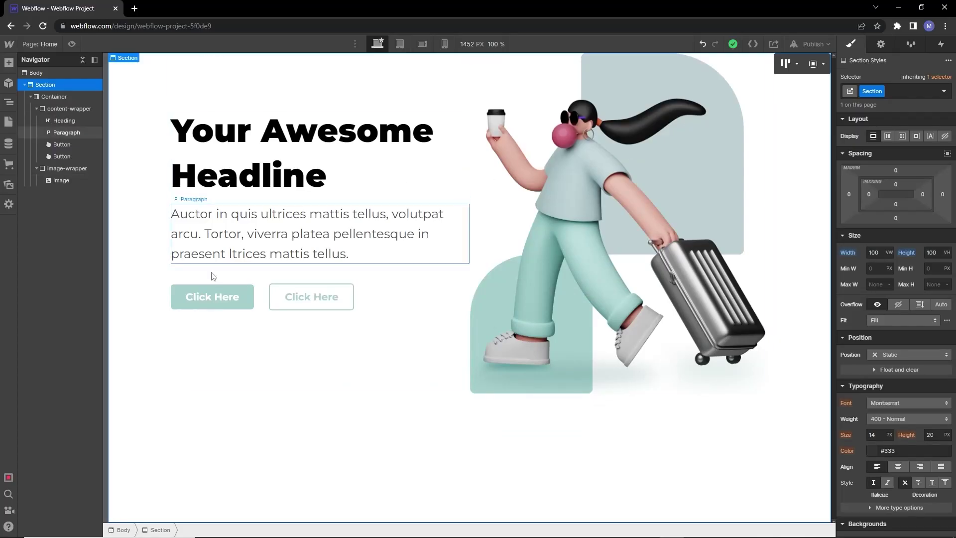
Add a Navbar element above the hero container inside the Section and give the container an 80 px top margin
{"action": "left_click", "coordinate": [7, 64]}
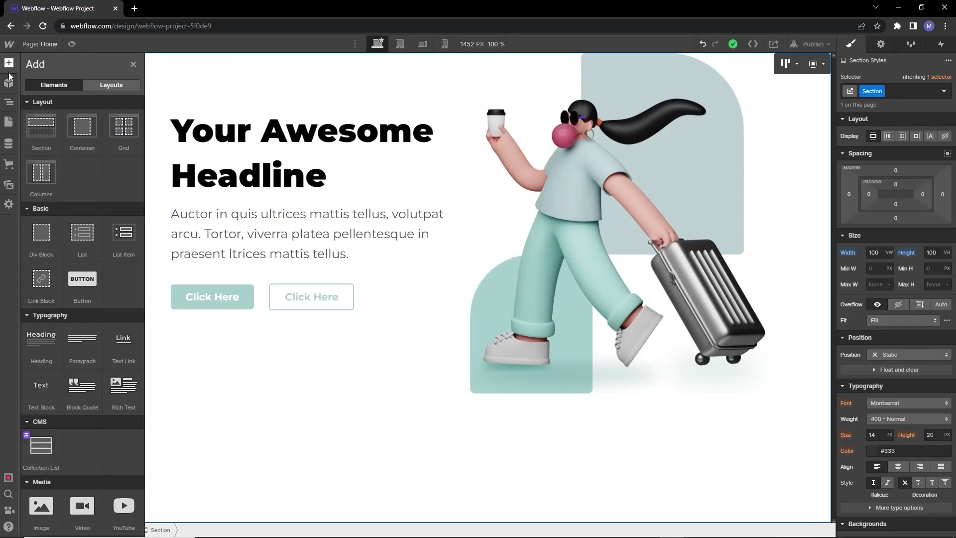
{"action": "scroll", "coordinate": [84, 399], "scroll_direction": "down", "scroll_amount": 5}
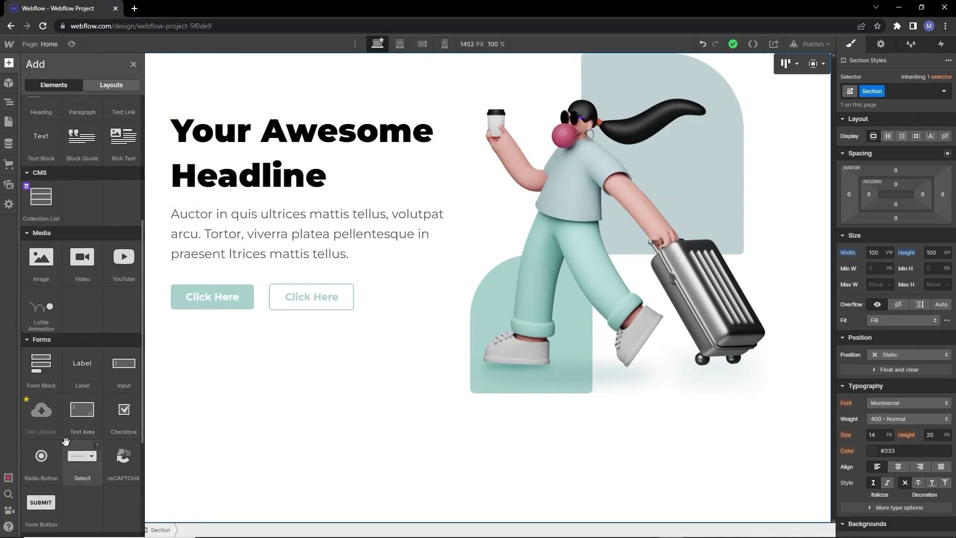
{"action": "scroll", "coordinate": [84, 423], "scroll_direction": "down", "scroll_amount": 3}
{"action": "left_click", "coordinate": [125, 473]}
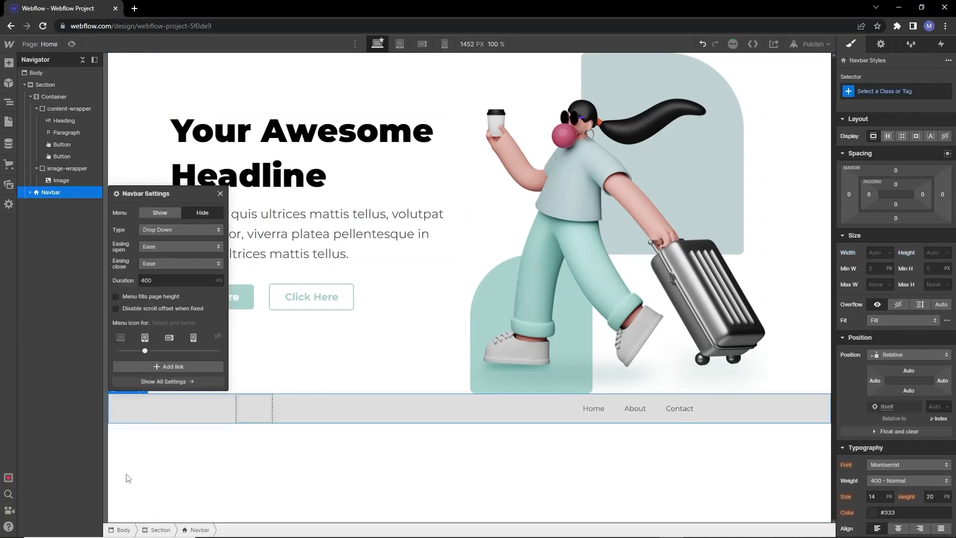
{"action": "left_click_drag", "start_coordinate": [44, 193], "coordinate": [45, 94]}
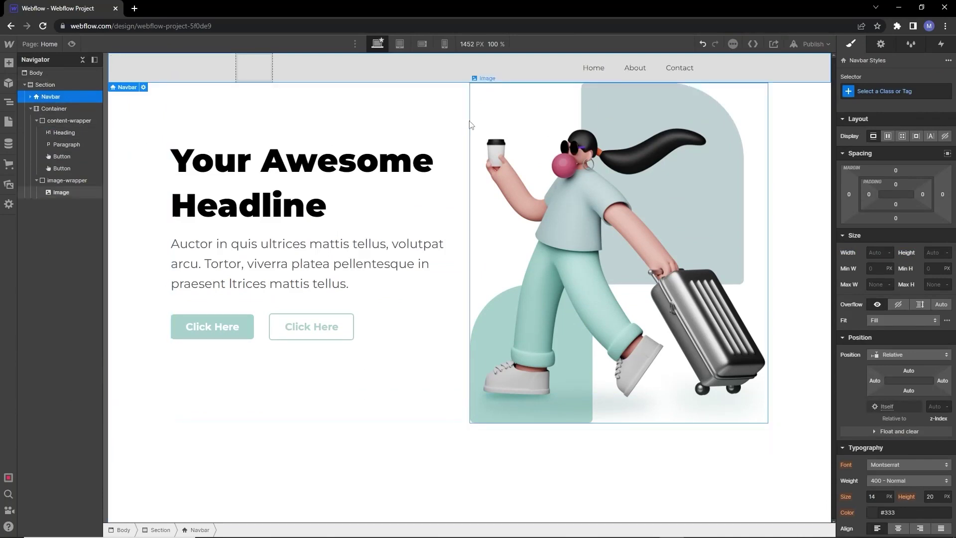
{"action": "left_click", "coordinate": [59, 108]}
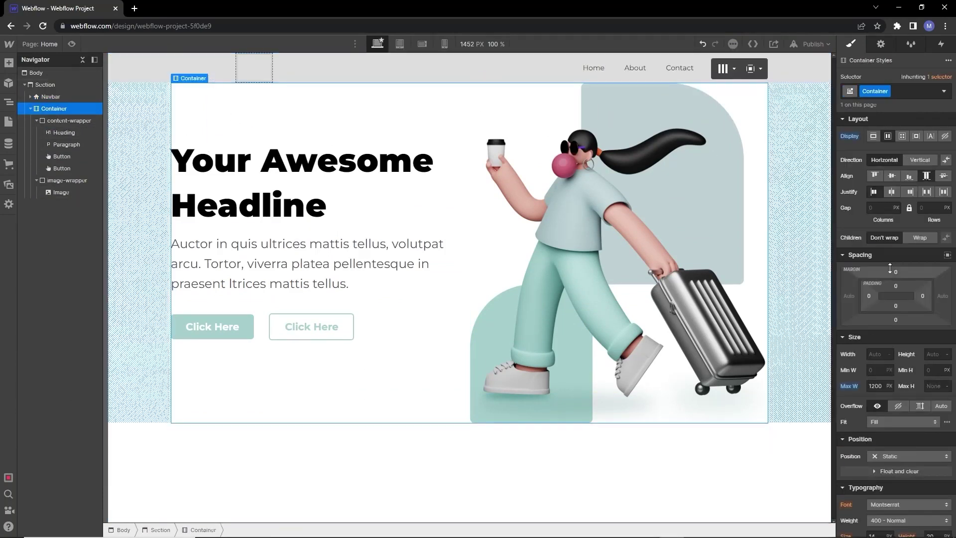
{"action": "left_click_drag", "start_coordinate": [895, 272], "coordinate": [899, 232]}
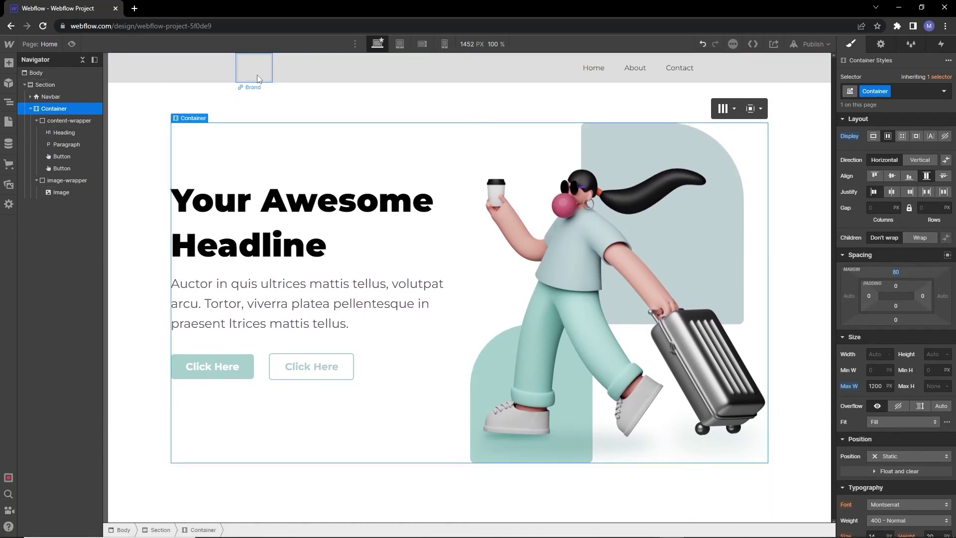
Set the navbar's background color to the Transparent swatch
{"action": "left_click", "coordinate": [276, 75]}
{"action": "scroll", "coordinate": [903, 424], "scroll_direction": "down", "scroll_amount": 5}
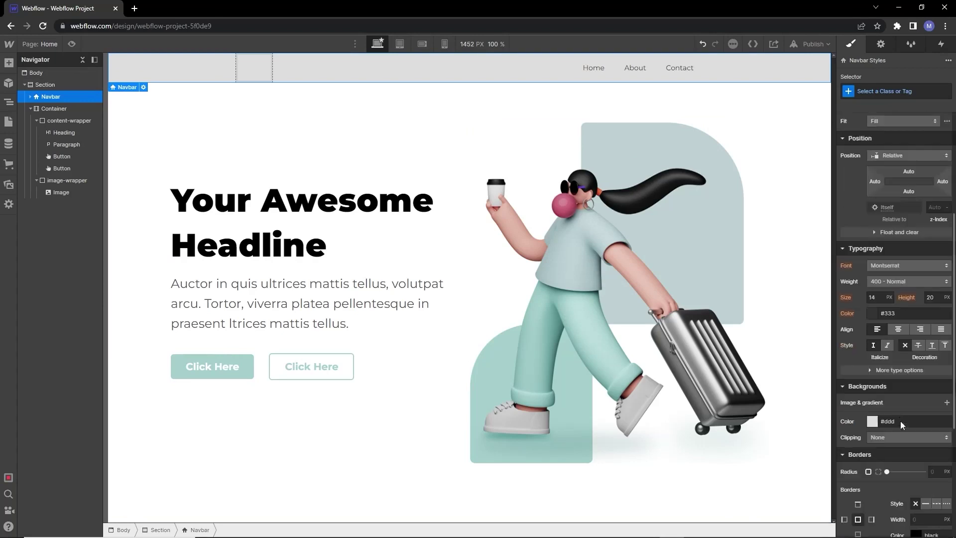
{"action": "left_click", "coordinate": [877, 423]}
{"action": "left_click", "coordinate": [845, 407]}
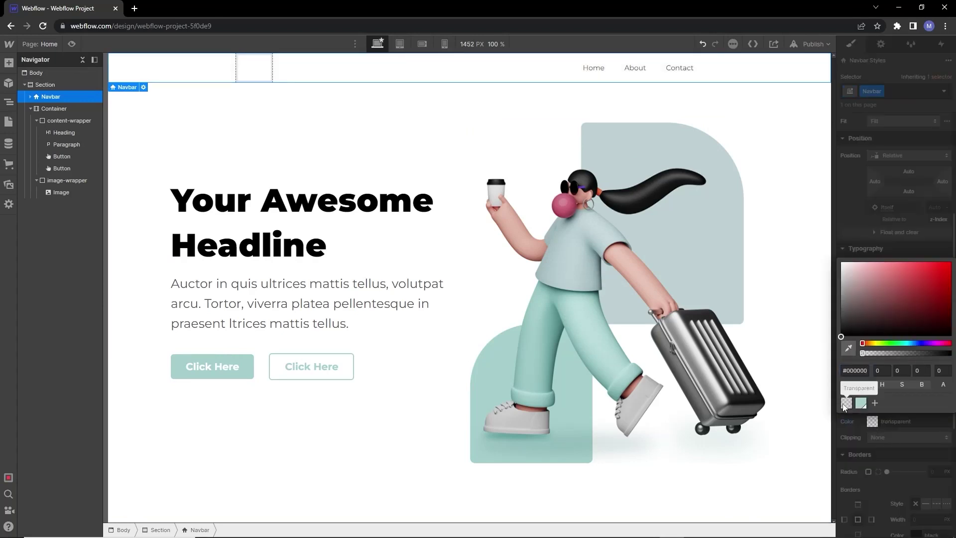
Set the maximum width of the container inside the navbar to 1200 px, matching the hero container
{"action": "left_click", "coordinate": [292, 75]}
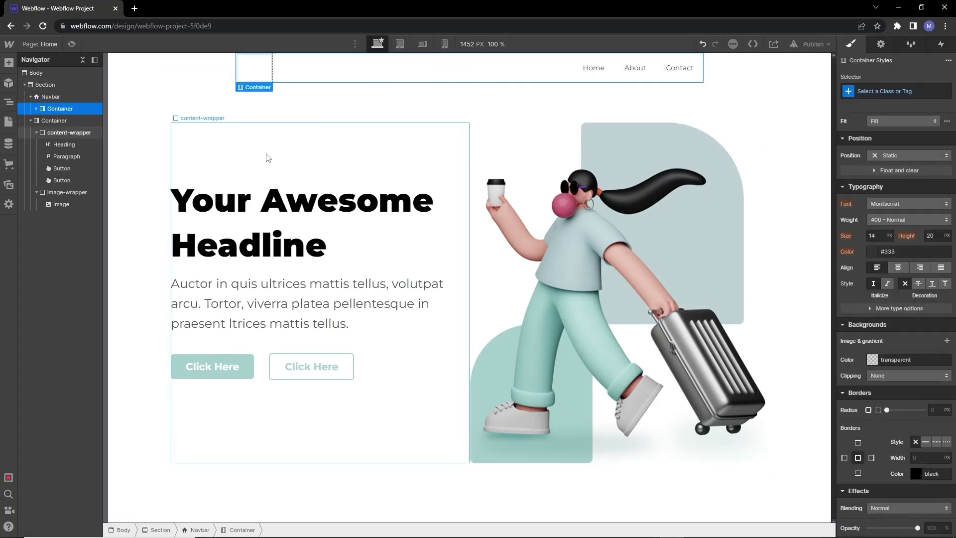
{"action": "left_click", "coordinate": [50, 121]}
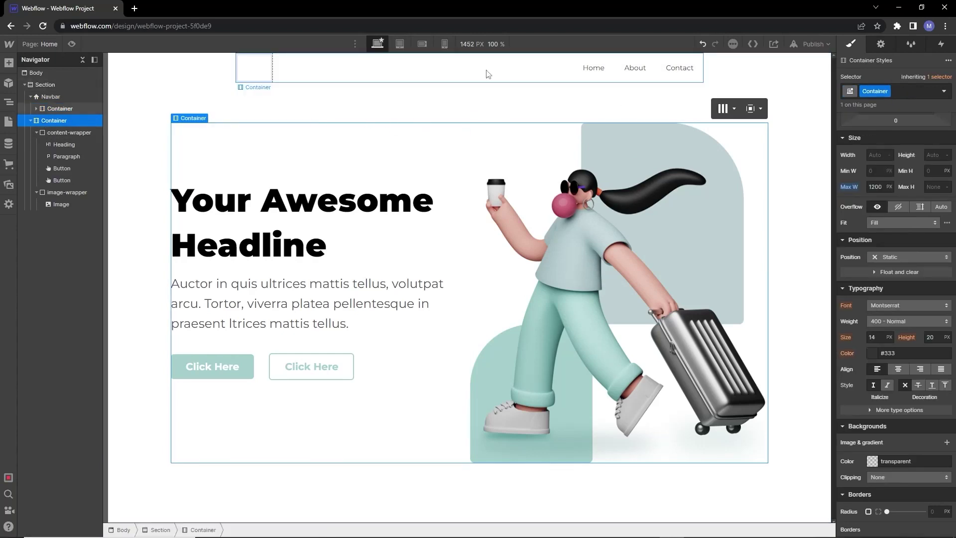
{"action": "left_click", "coordinate": [411, 79]}
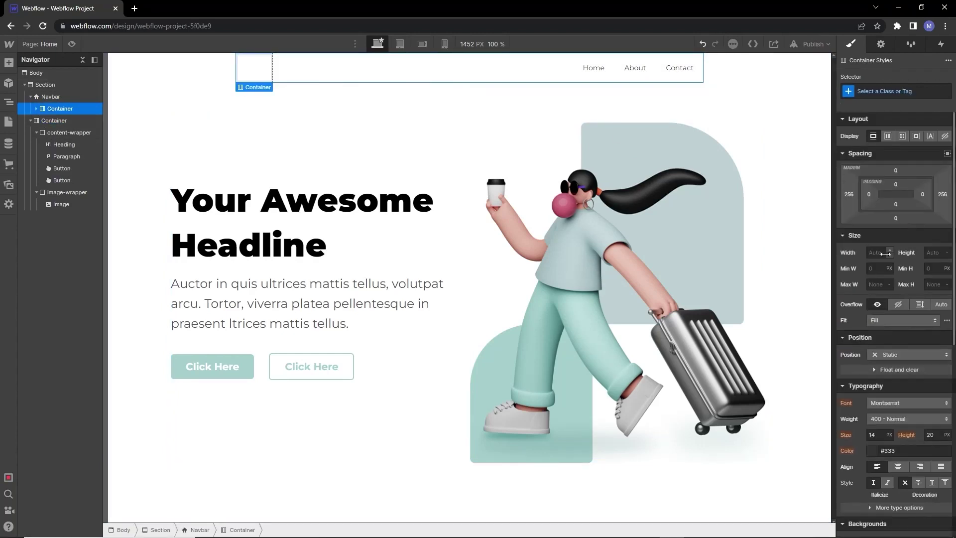
{"action": "left_click", "coordinate": [876, 283]}
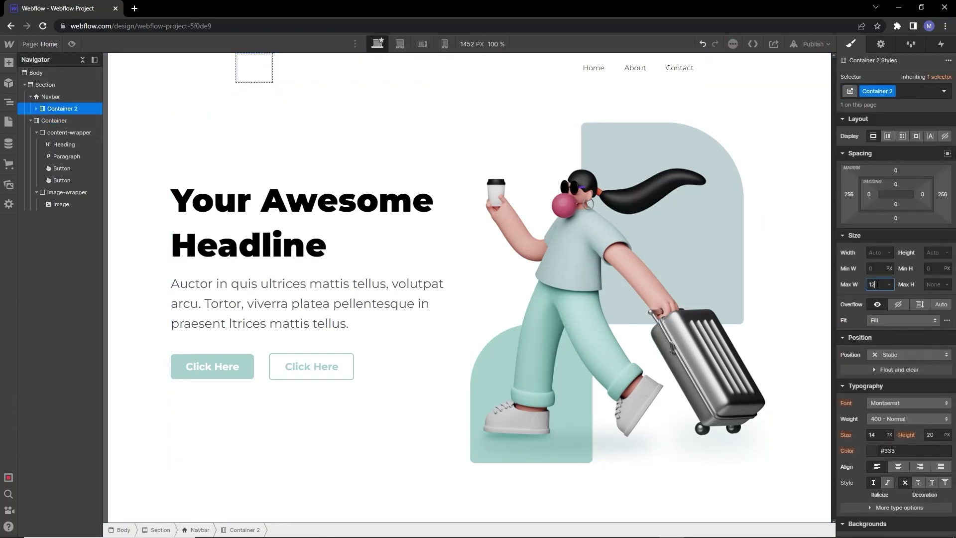
{"action": "key", "text": "Return"}
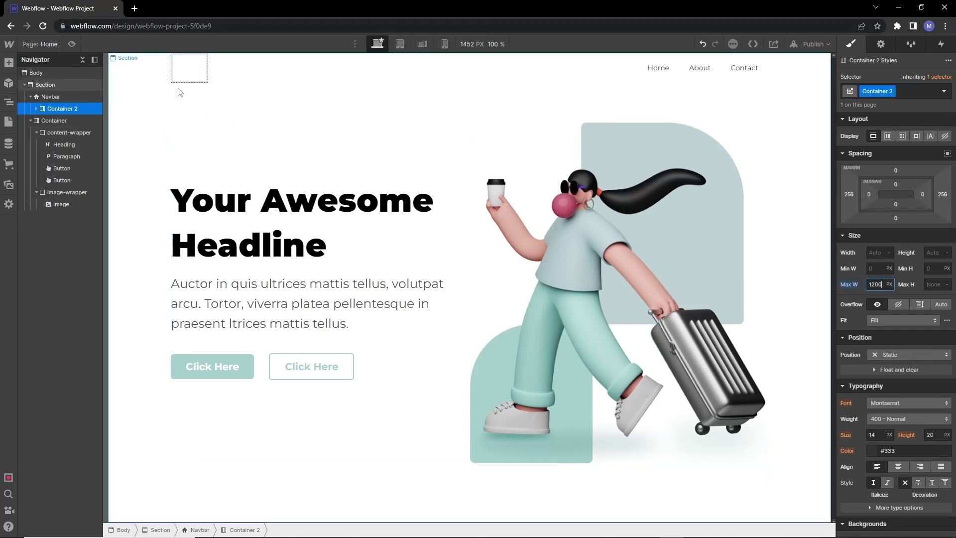
Place the Logo.svg asset in the navbar's Brand block and give it a 15 px top margin
{"action": "left_click", "coordinate": [203, 76]}
{"action": "left_click", "coordinate": [8, 184]}
{"action": "left_click_drag", "start_coordinate": [79, 143], "coordinate": [185, 76]}
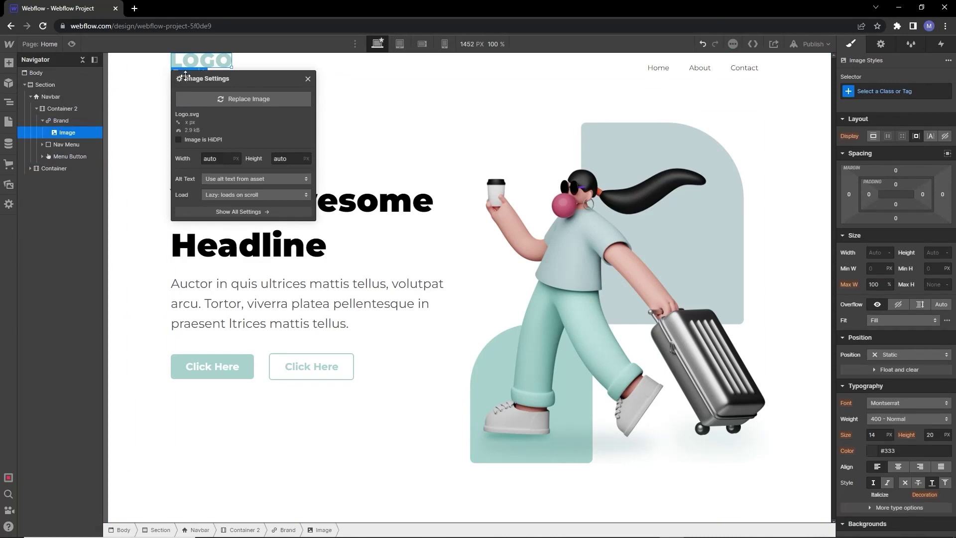
{"action": "left_click", "coordinate": [307, 78]}
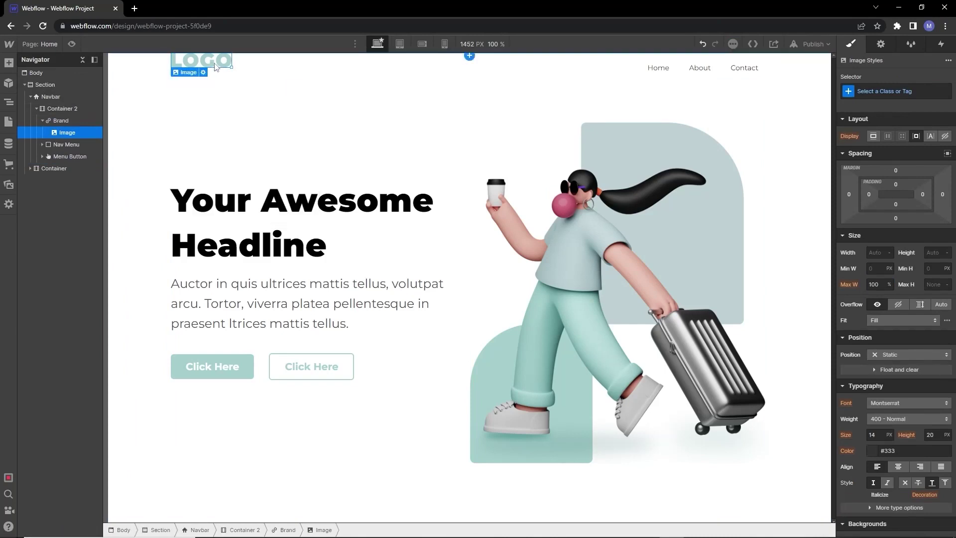
{"action": "left_click_drag", "start_coordinate": [896, 170], "coordinate": [896, 162]}
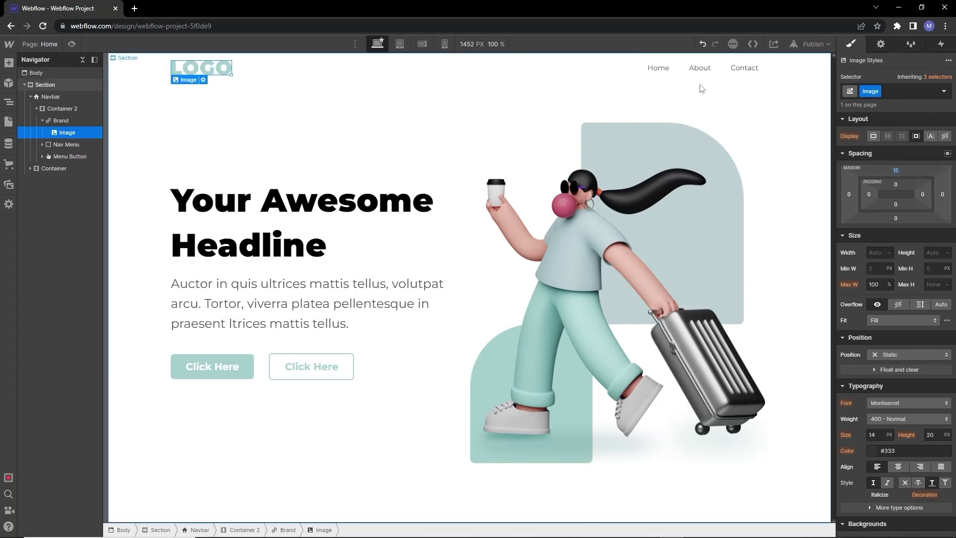
{"action": "left_click", "coordinate": [567, 111]}
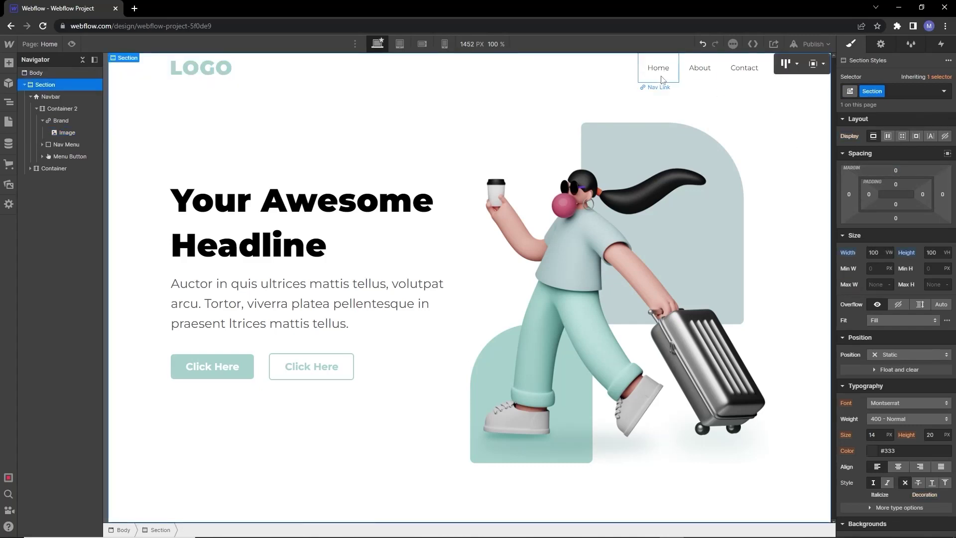
Delete the About and Contact links from the navbar menu, keeping only the Home link
{"action": "left_click", "coordinate": [699, 69]}
{"action": "left_click", "coordinate": [752, 73]}
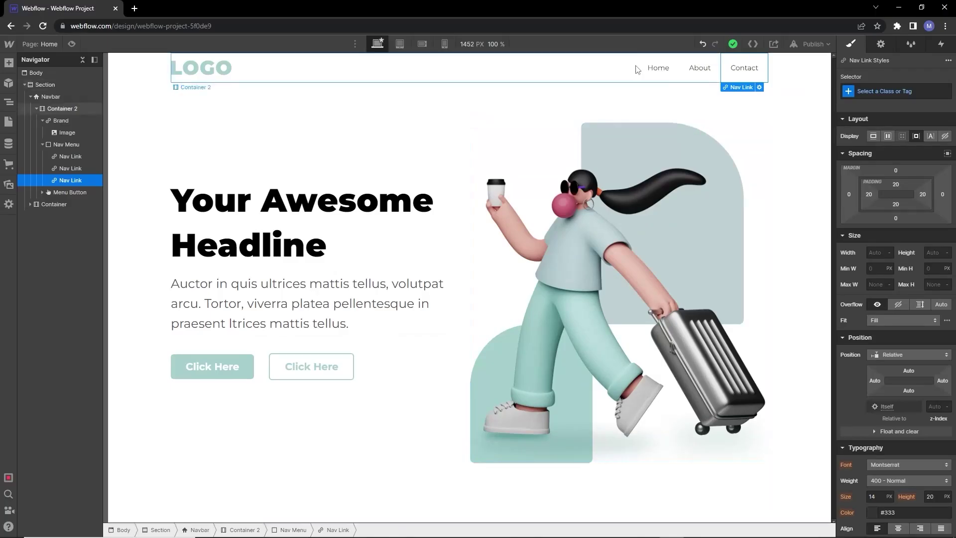
{"action": "left_click", "coordinate": [700, 73]}
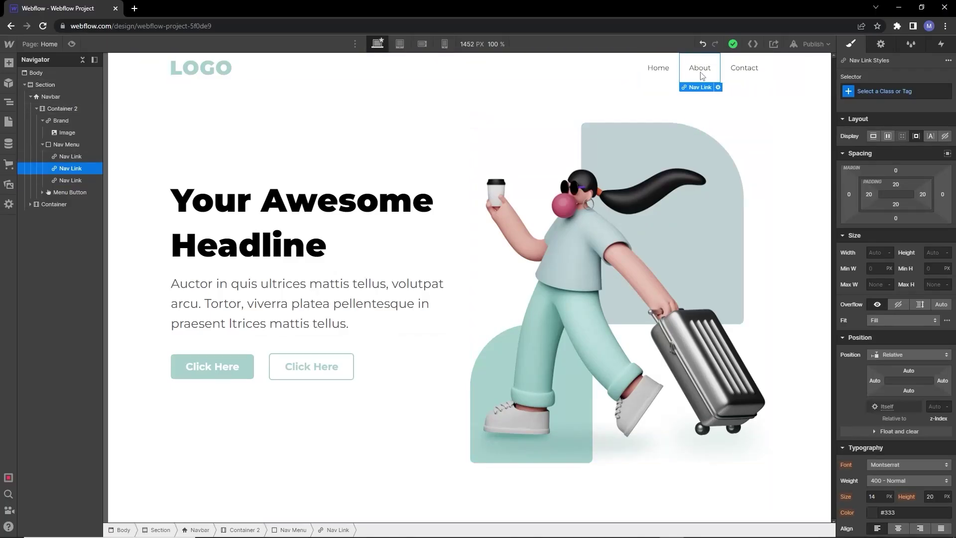
{"action": "key", "text": "Delete"}
{"action": "key", "text": "Delete"}
Keep only the Home link in the navbar menu and assign it a new class named nav-link
{"action": "left_click", "coordinate": [744, 70]}
{"action": "left_click", "coordinate": [865, 90]}
{"action": "type", "text": "nav"}
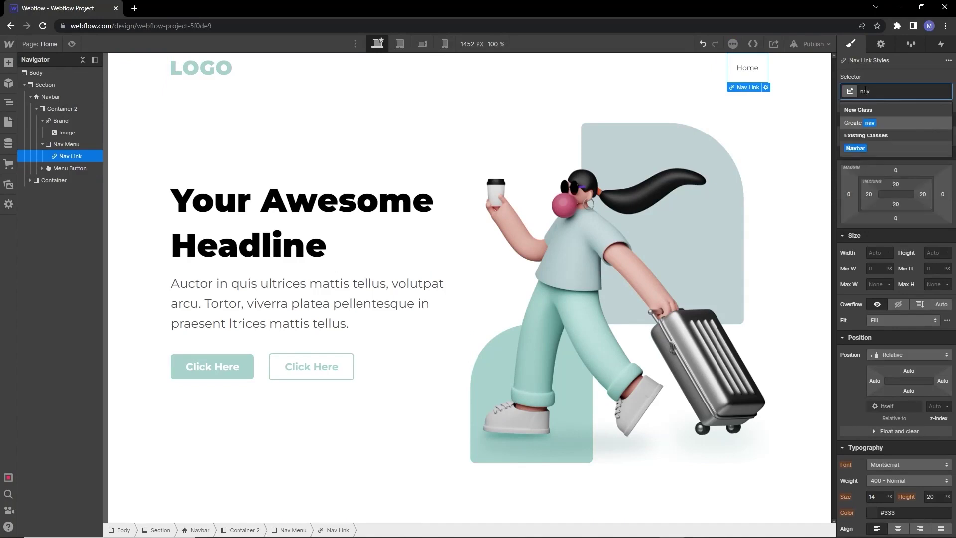
{"action": "type", "text": "-link"}
{"action": "key", "text": "Return"}
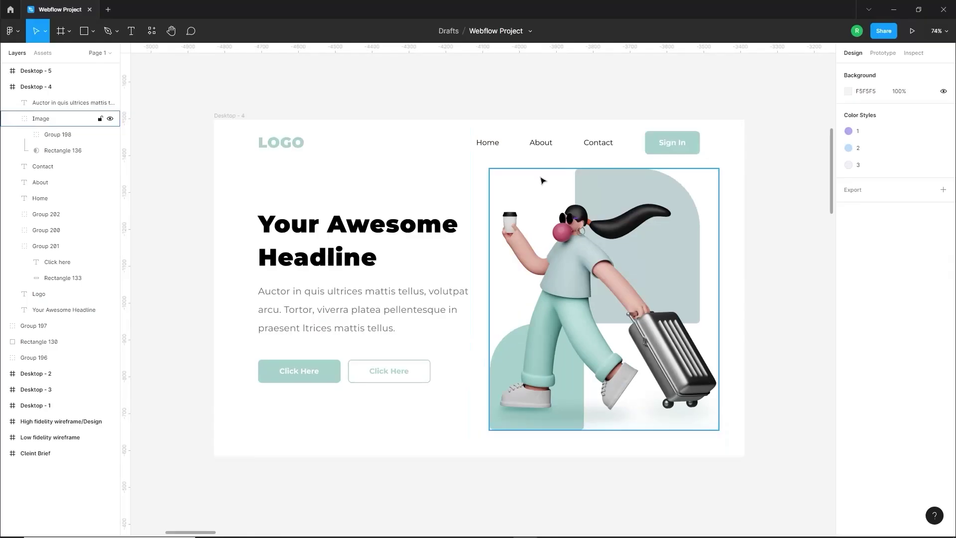
Check the Home menu text in the Figma design and set the nav-link font size to 20 px in Webflow
{"action": "left_click", "coordinate": [487, 142]}
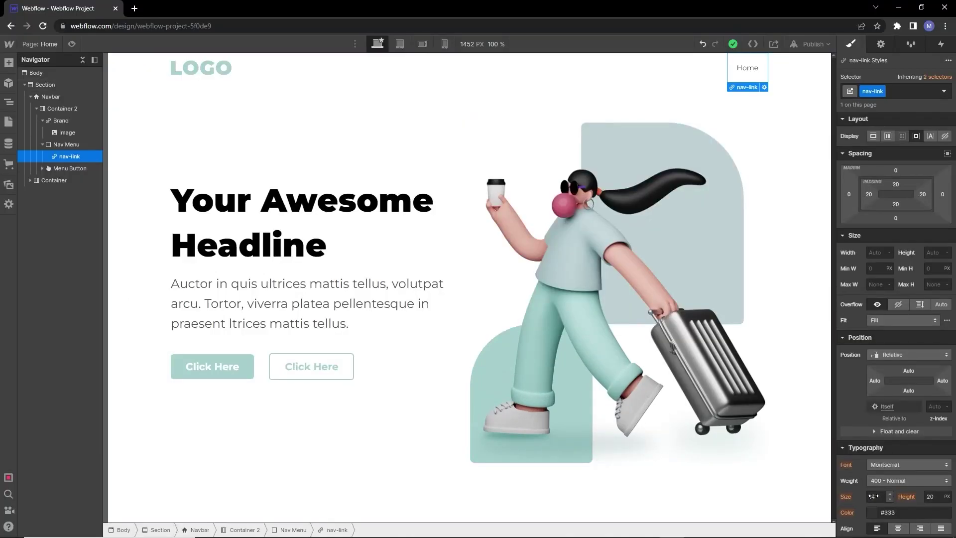
{"action": "left_click", "coordinate": [873, 496]}
{"action": "type", "text": "20"}
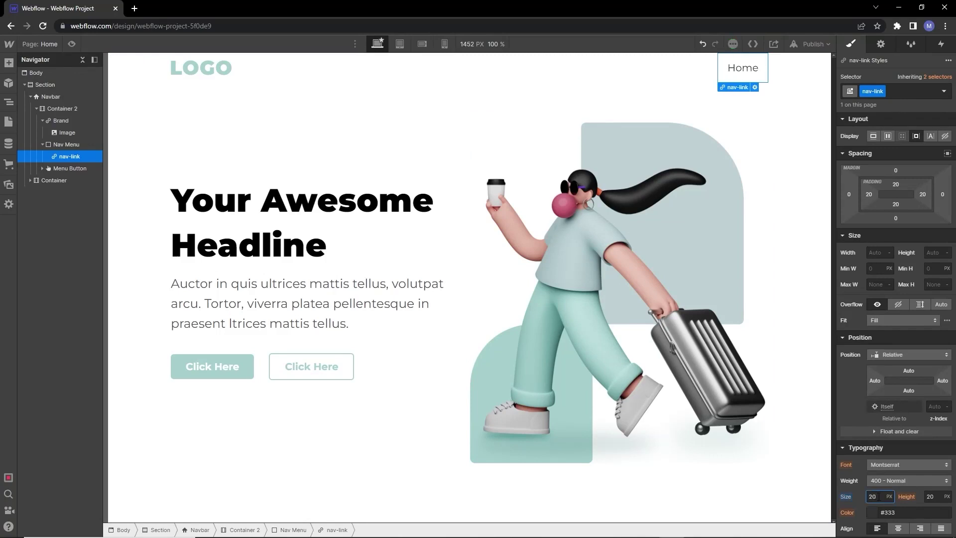
{"action": "key", "text": "Return"}
Duplicate the Home link twice and change the copies' text to About and Contact
{"action": "key", "text": "ctrl+d"}
{"action": "key", "text": "ctrl+d"}
{"action": "left_click", "coordinate": [692, 68]}
{"action": "double_click", "coordinate": [702, 69]}
{"action": "type", "text": "About"}
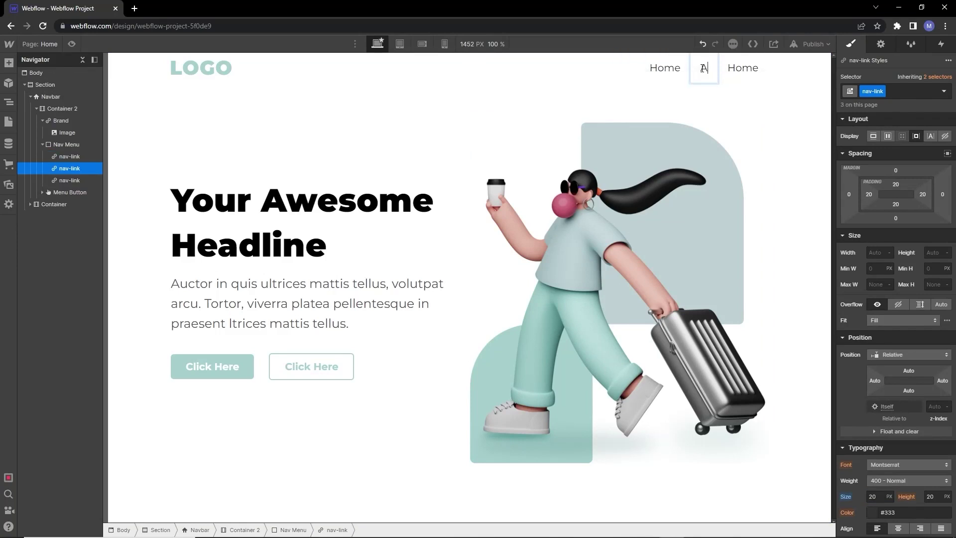
{"action": "double_click", "coordinate": [740, 69]}
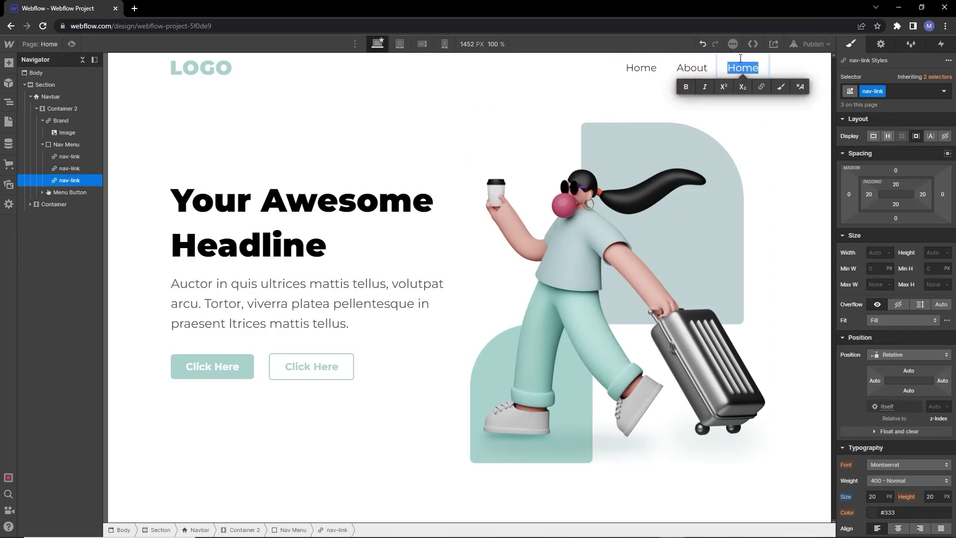
{"action": "type", "text": "Contact"}
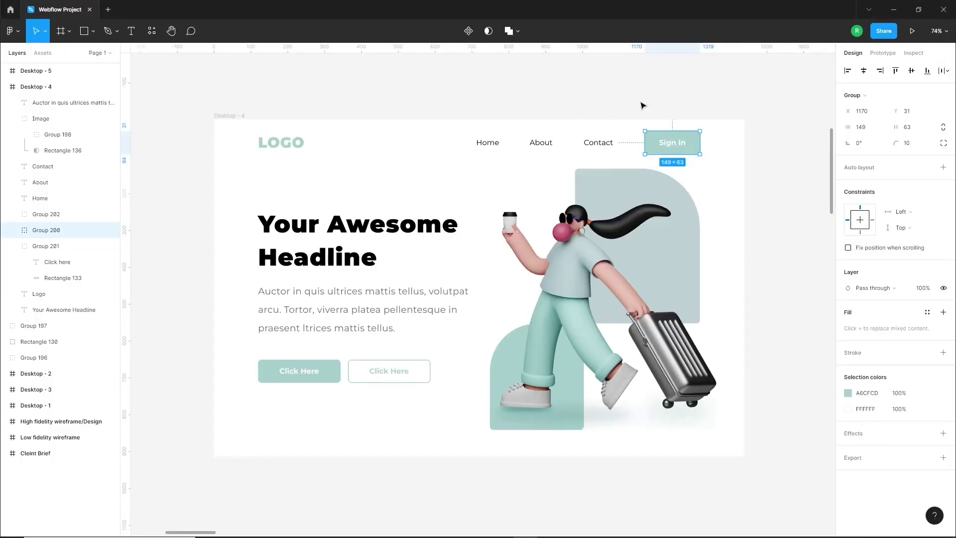
Check the Sign In button in Figma, duplicate the Contact link in Webflow and add the combo class button to the copy
{"action": "left_click", "coordinate": [642, 105]}
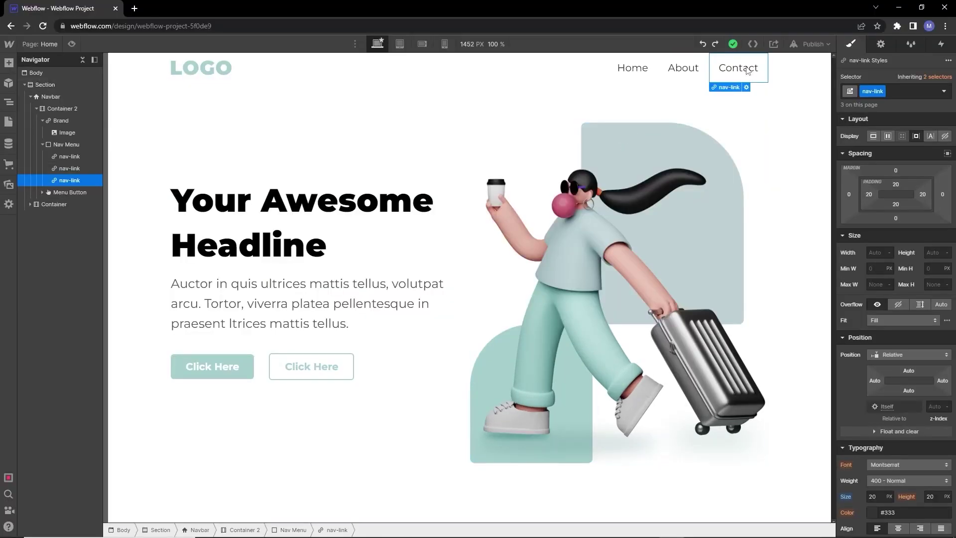
{"action": "key", "text": "ctrl+d"}
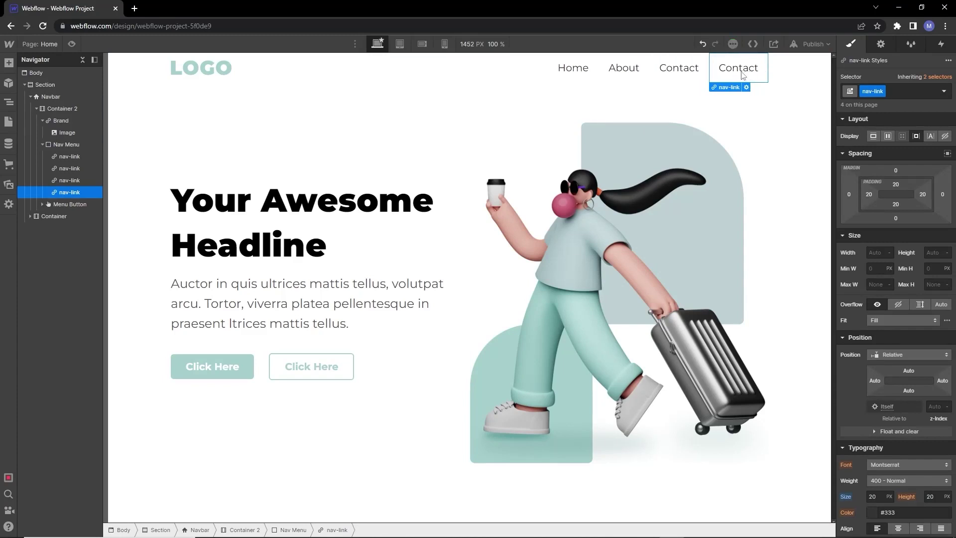
{"action": "left_click", "coordinate": [899, 93]}
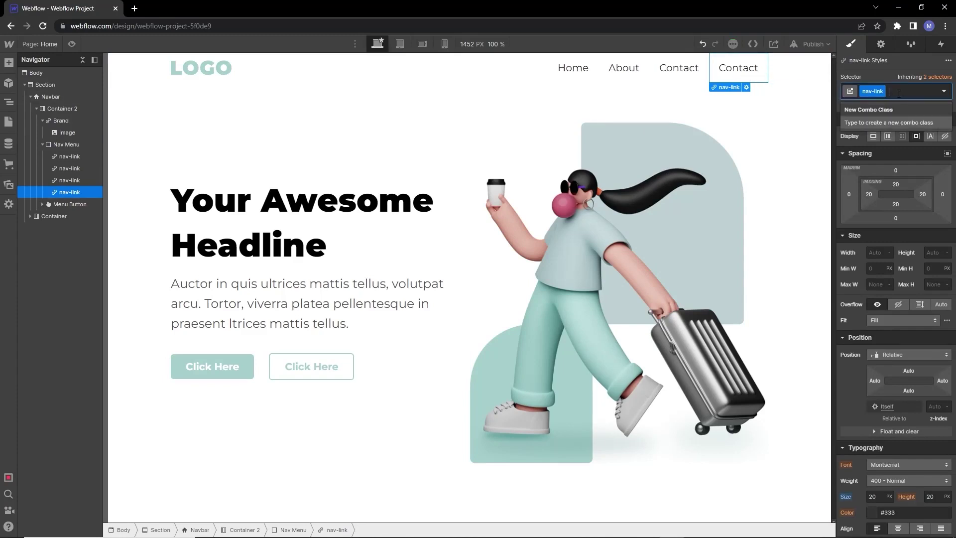
{"action": "type", "text": "button"}
{"action": "key", "text": "Return"}
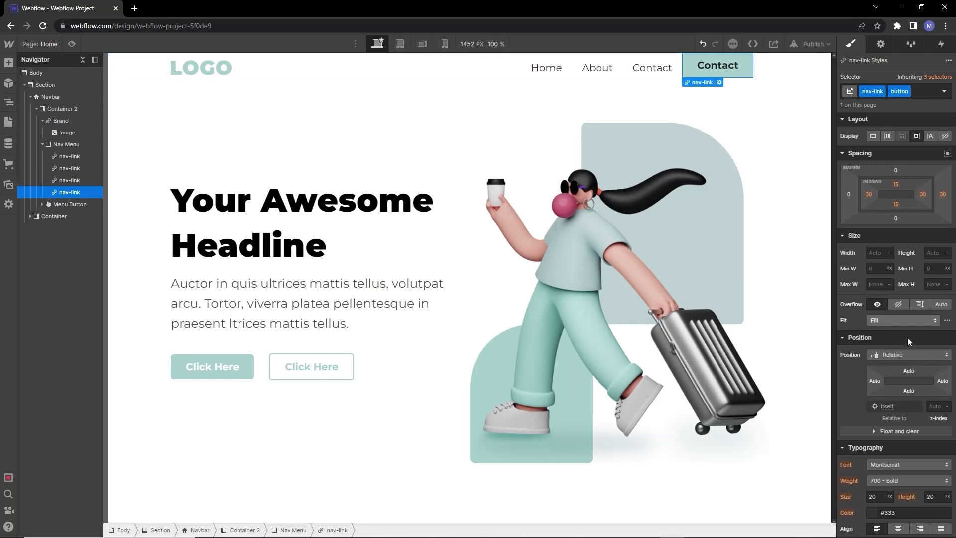
Set the text color of the duplicated Contact button in the navbar to white
{"action": "scroll", "coordinate": [886, 437], "scroll_direction": "down", "scroll_amount": 1}
{"action": "left_click", "coordinate": [871, 463]}
{"action": "left_click_drag", "start_coordinate": [877, 318], "coordinate": [825, 280]}
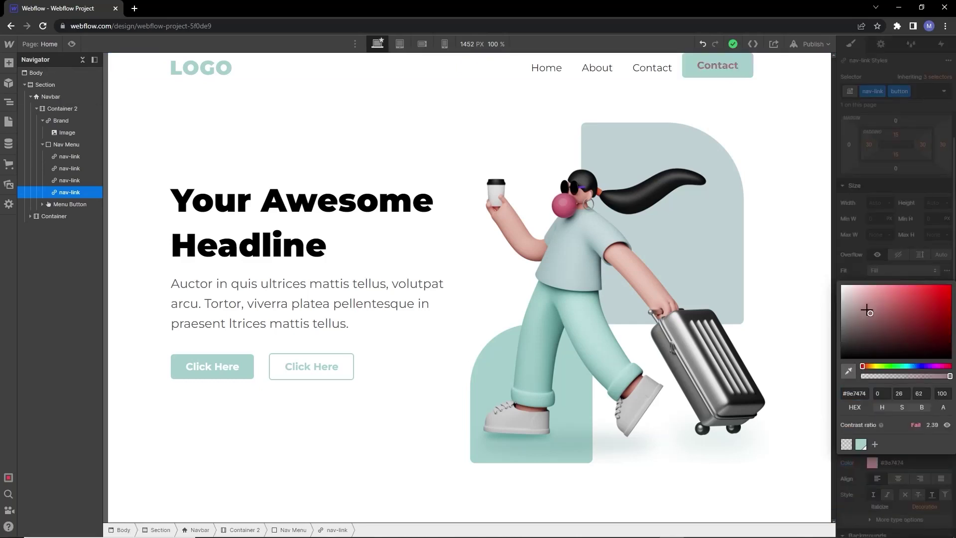
{"action": "left_click", "coordinate": [852, 260]}
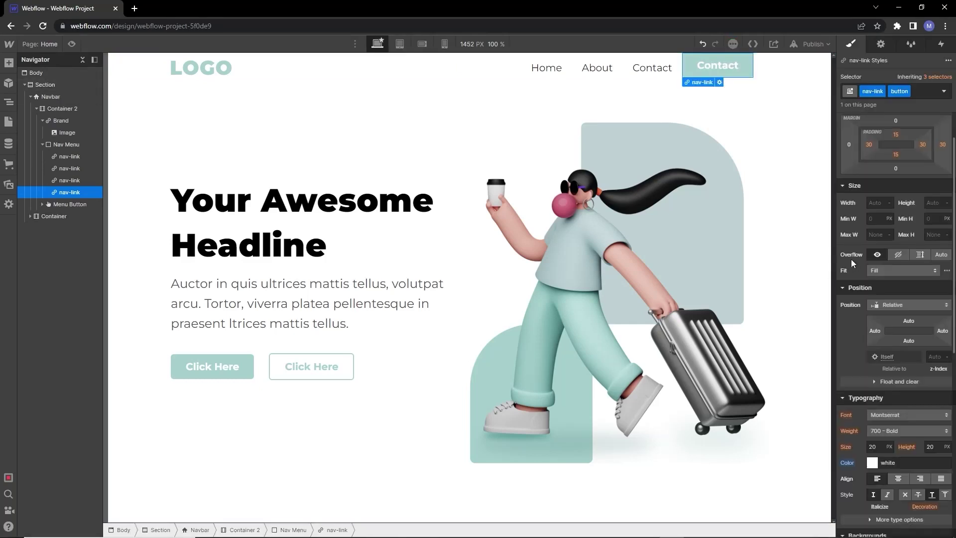
Change the navbar button's text to Sign In and give it a 5 px top margin
{"action": "double_click", "coordinate": [727, 67]}
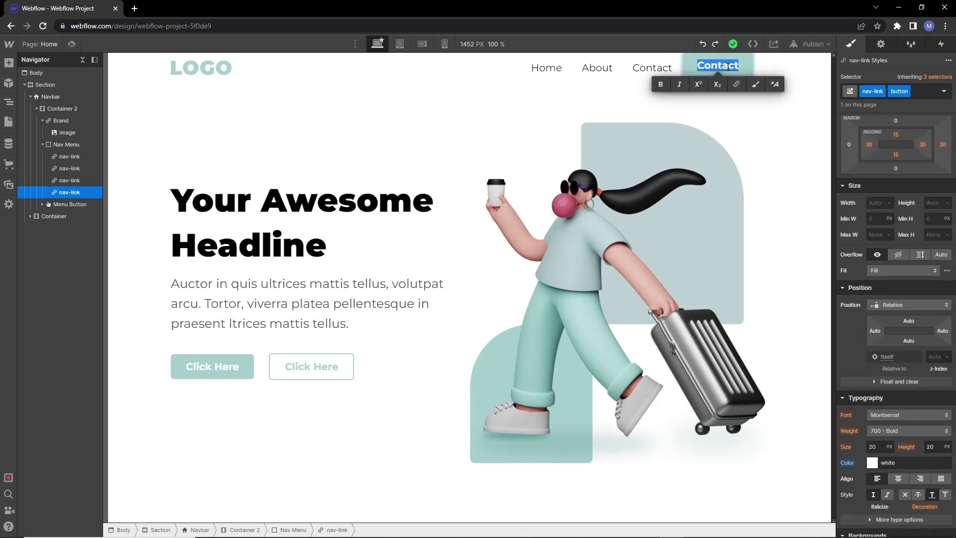
{"action": "type", "text": "Sign In"}
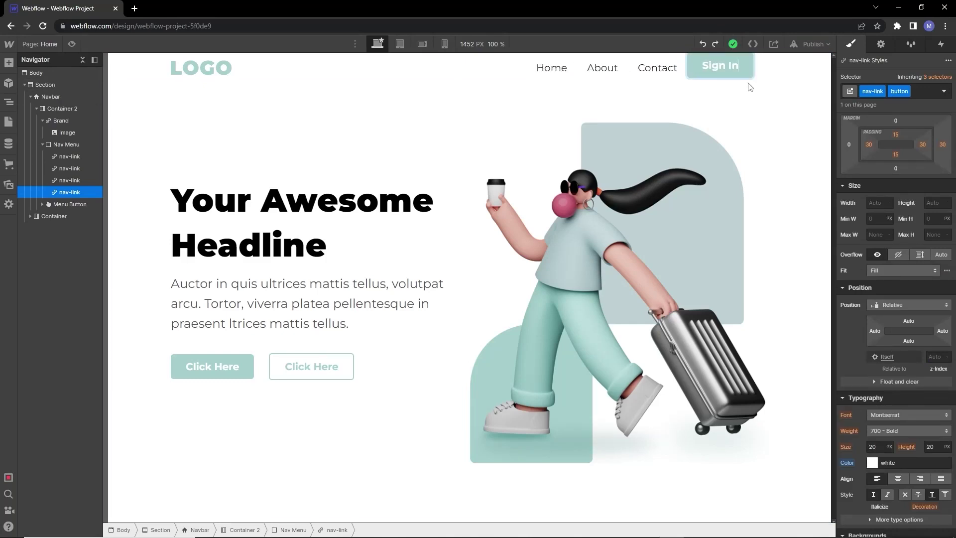
{"action": "key", "text": "Escape"}
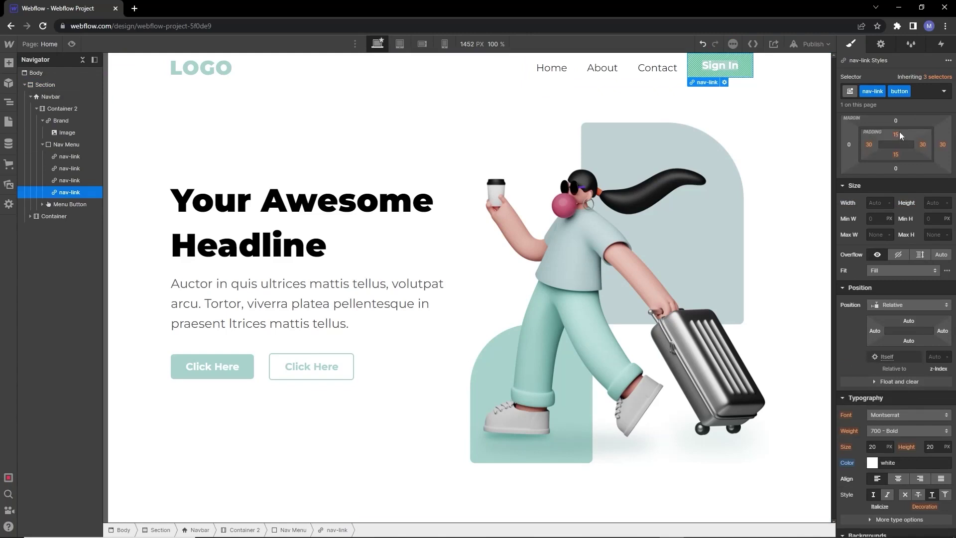
{"action": "scroll", "coordinate": [901, 134], "scroll_direction": "up", "scroll_amount": 1}
{"action": "left_click_drag", "start_coordinate": [902, 160], "coordinate": [902, 158]}
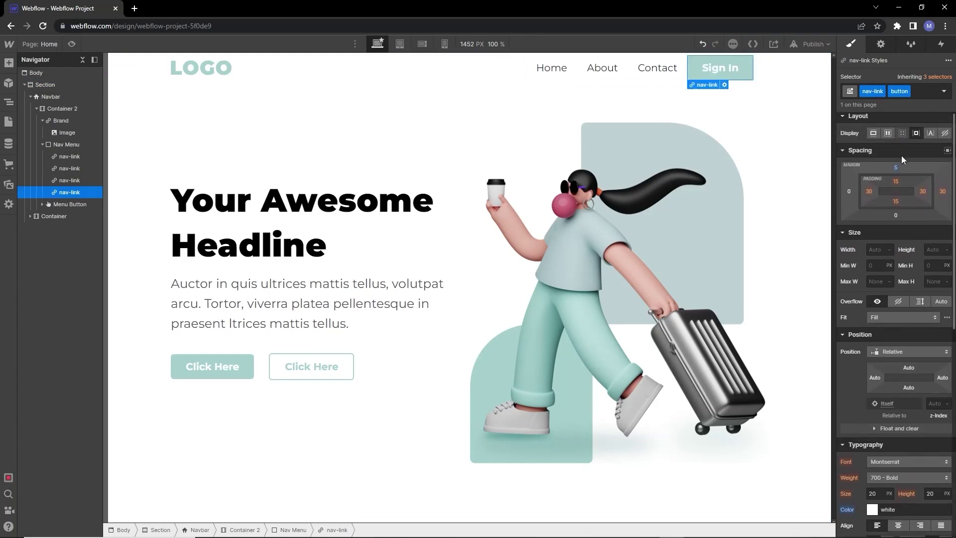
Set the Navbar's top and bottom padding to 11 px
{"action": "left_click", "coordinate": [693, 69]}
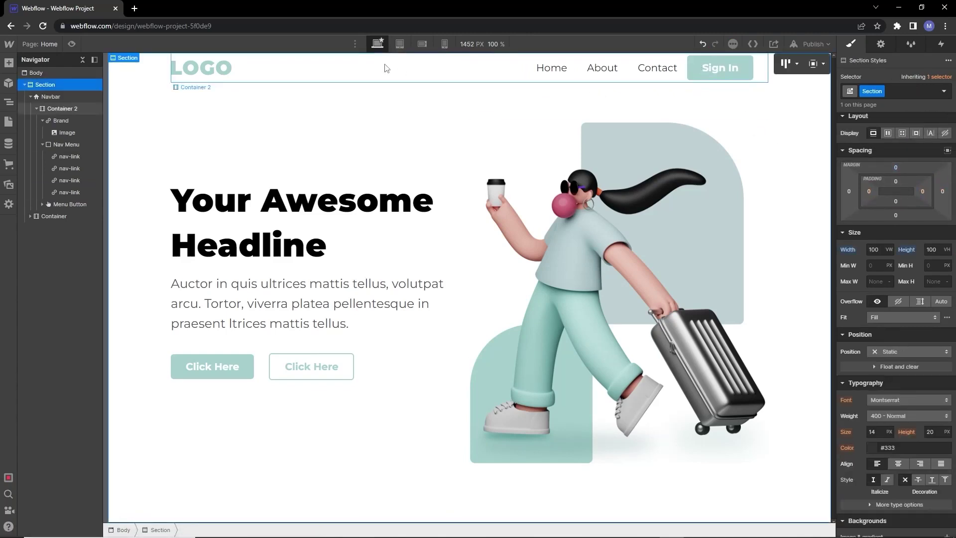
{"action": "left_click", "coordinate": [193, 77]}
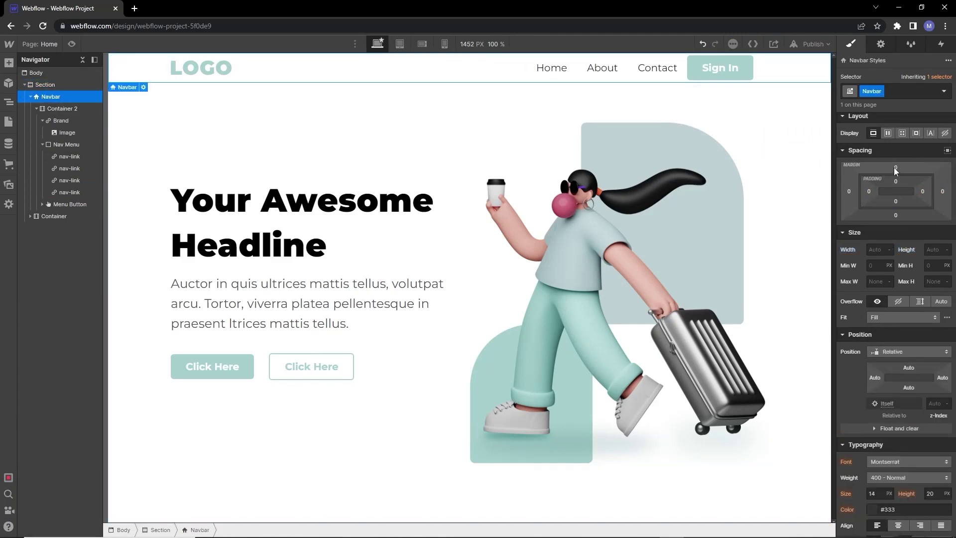
{"action": "left_click_drag", "start_coordinate": [895, 180], "coordinate": [898, 180]}
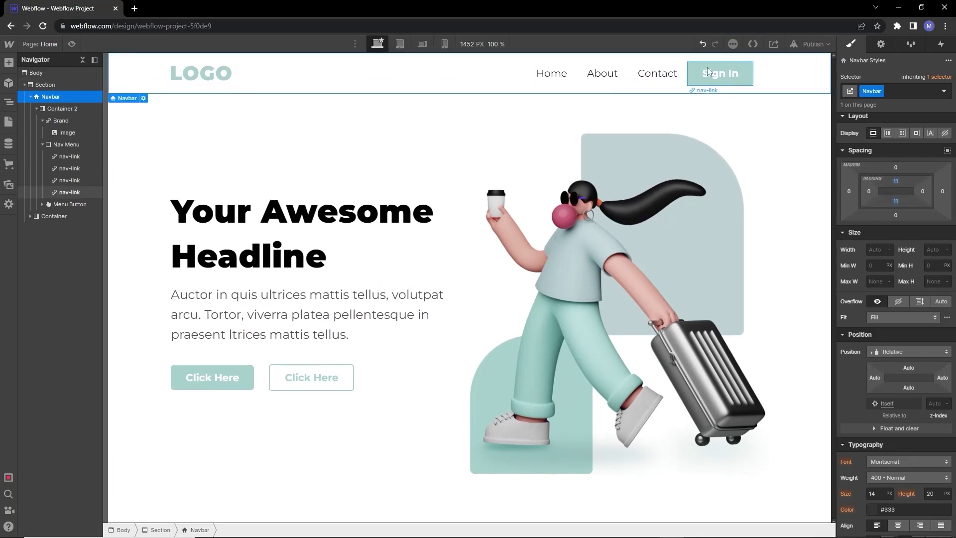
Preview the page at the desktop, tablet, mobile landscape and mobile portrait breakpoints, then return to editing at tablet size
{"action": "left_click", "coordinate": [71, 44]}
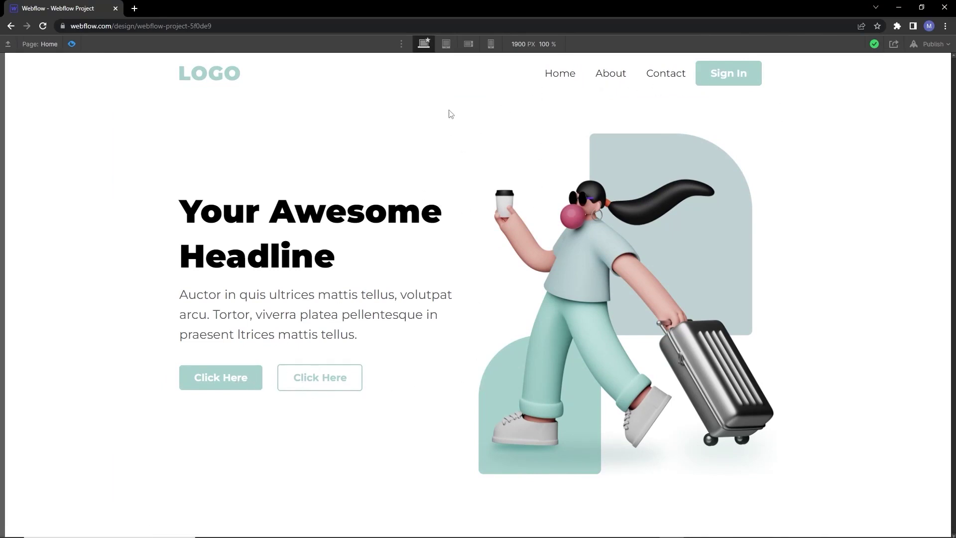
{"action": "left_click", "coordinate": [446, 44]}
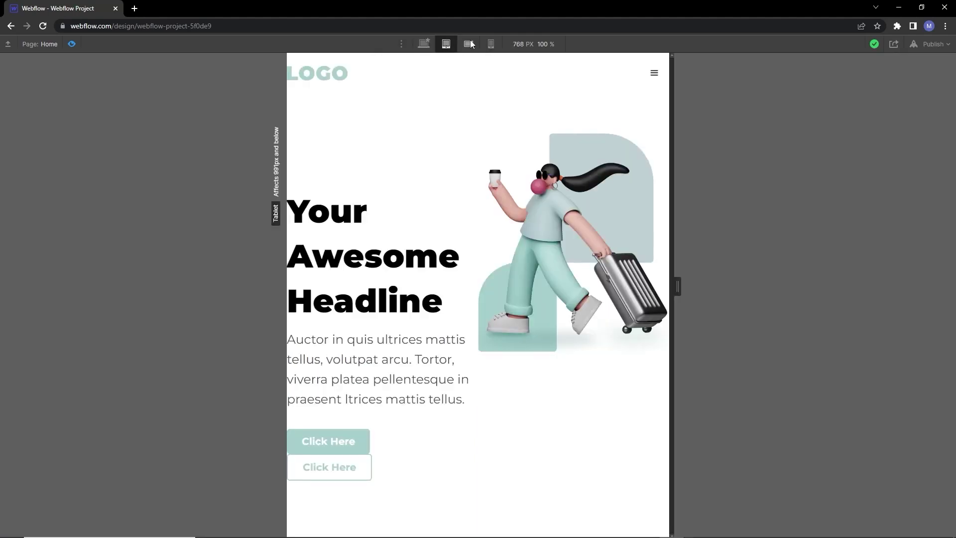
{"action": "left_click", "coordinate": [468, 43]}
{"action": "left_click", "coordinate": [490, 44]}
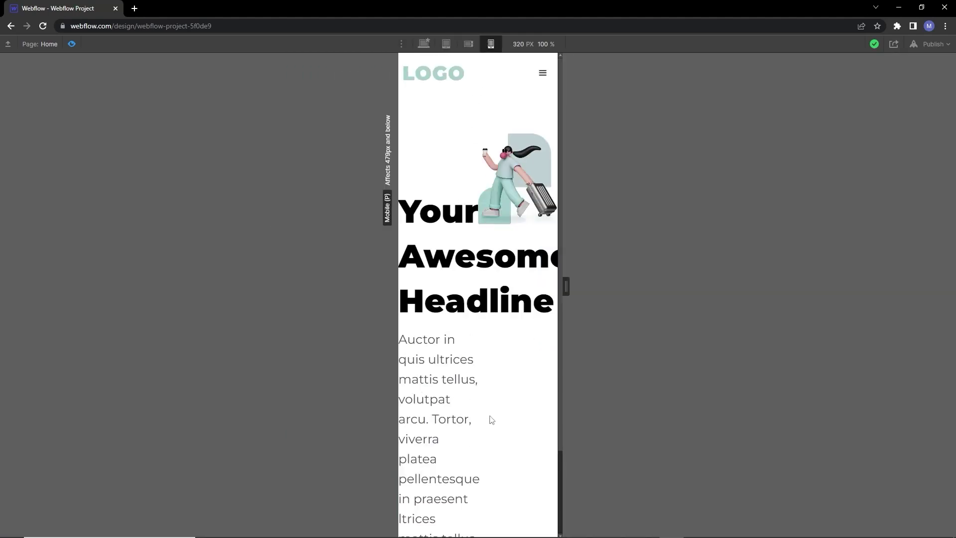
{"action": "scroll", "coordinate": [491, 420], "scroll_direction": "down", "scroll_amount": 2}
{"action": "scroll", "coordinate": [487, 408], "scroll_direction": "up", "scroll_amount": 2}
{"action": "left_click", "coordinate": [446, 44]}
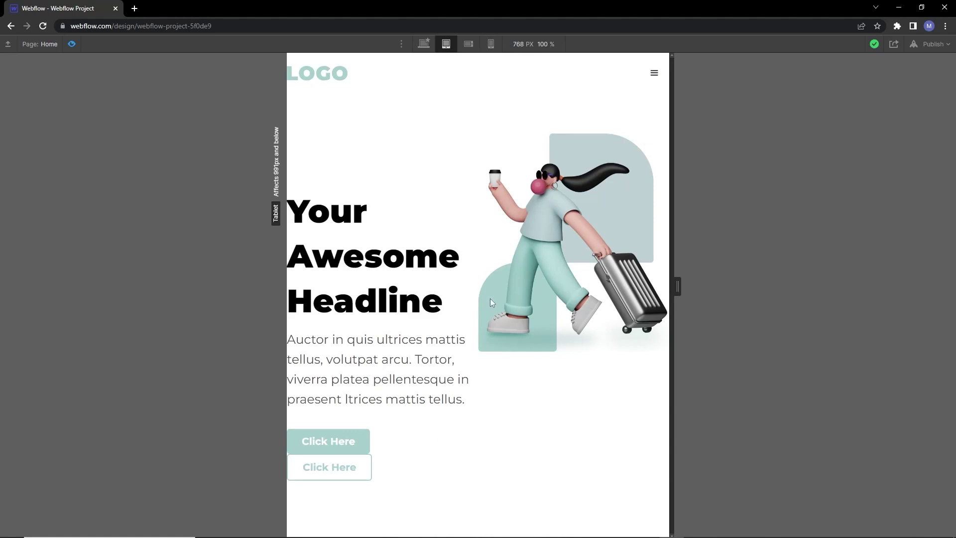
{"action": "left_click", "coordinate": [73, 45]}
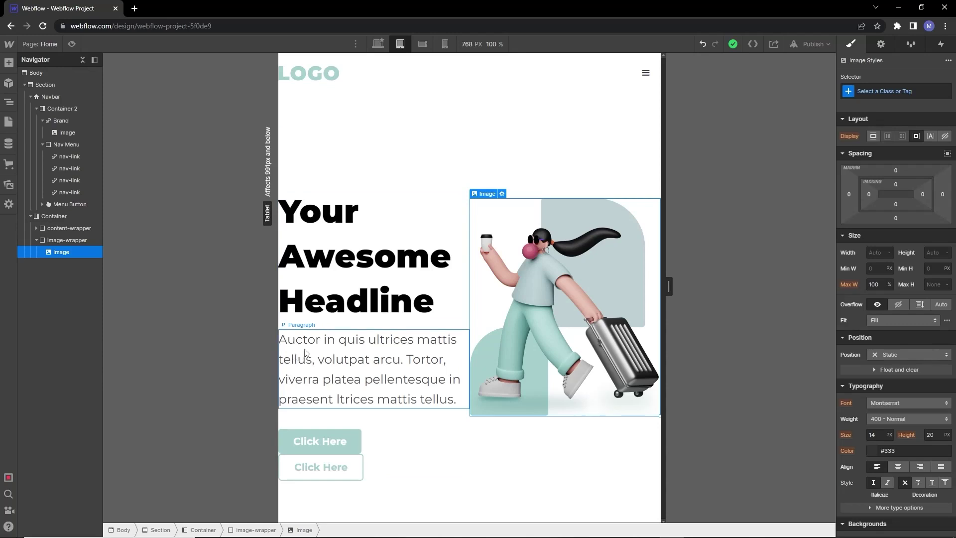
On the desktop breakpoint, give the hero container and the navbar container 20 px left and right padding
{"action": "left_click", "coordinate": [380, 46]}
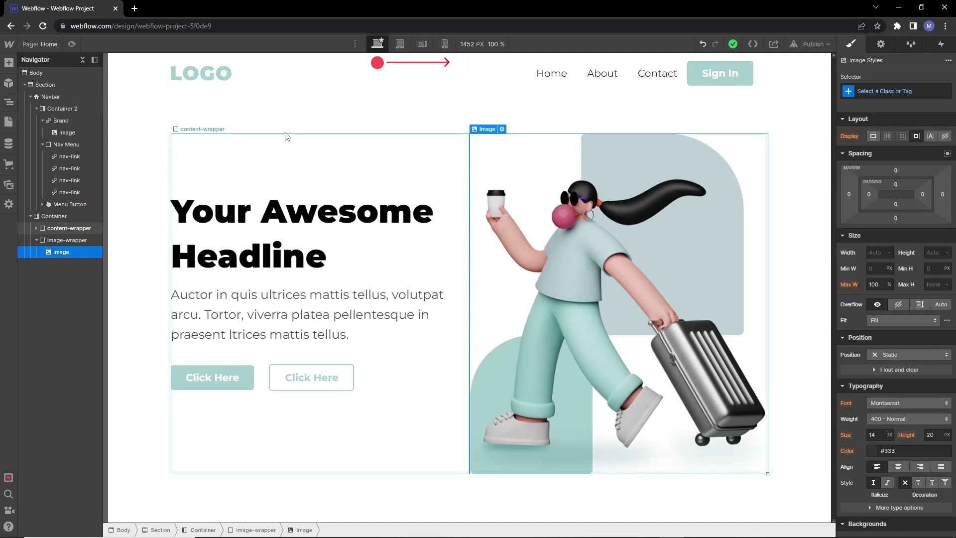
{"action": "left_click", "coordinate": [59, 218]}
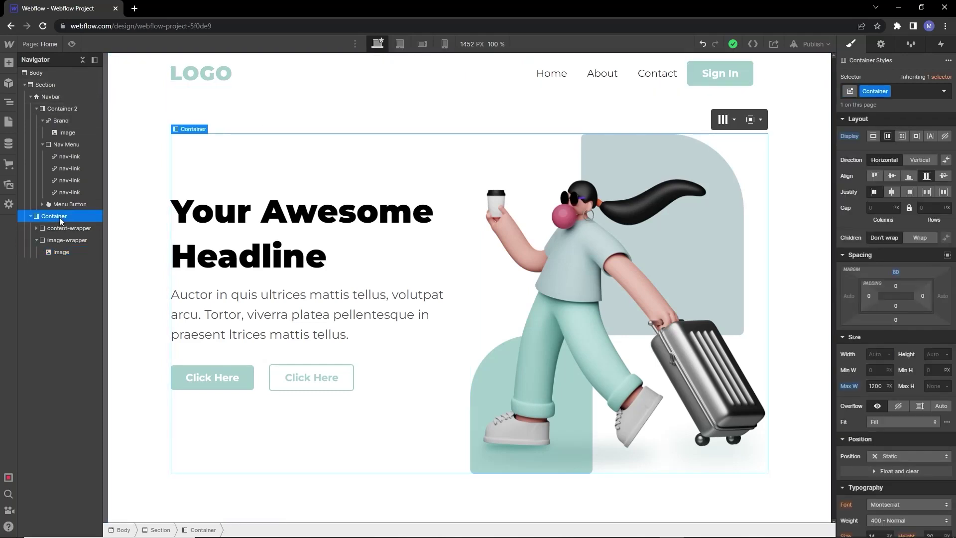
{"action": "left_click_drag", "start_coordinate": [922, 296], "coordinate": [913, 296]}
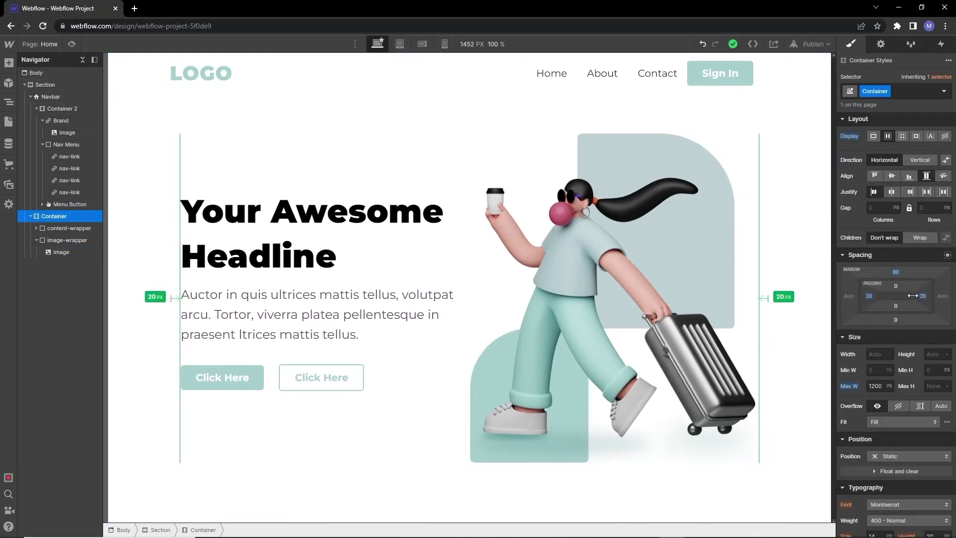
{"action": "left_click", "coordinate": [436, 82]}
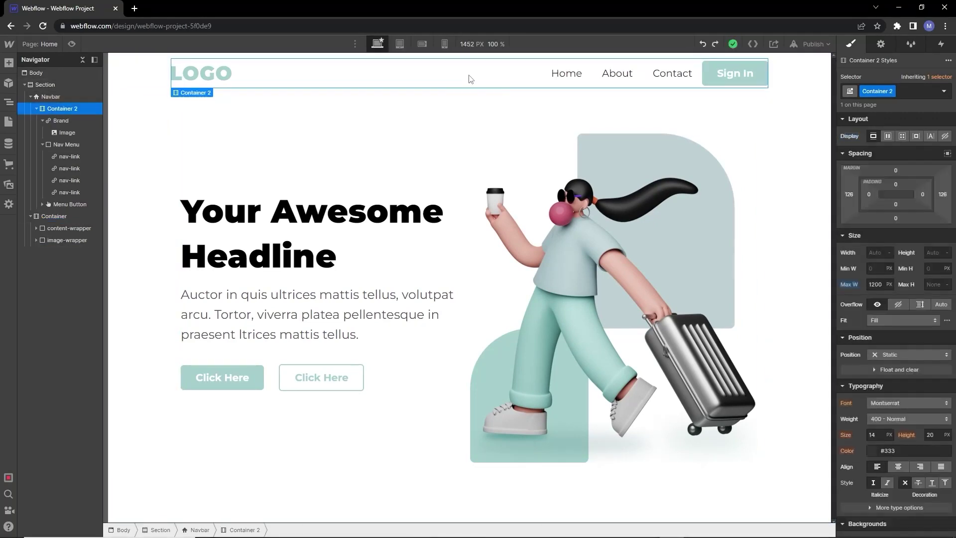
{"action": "left_click_drag", "start_coordinate": [923, 194], "coordinate": [913, 195]}
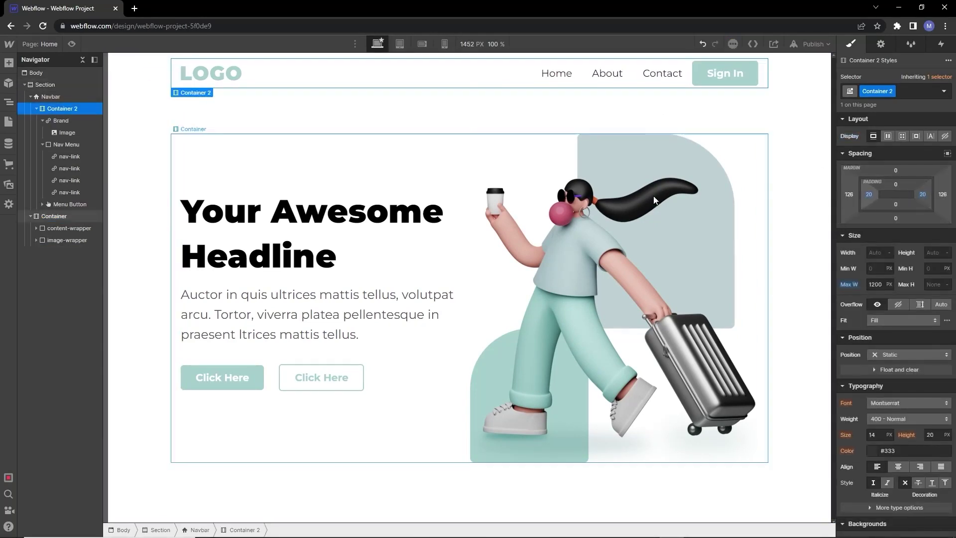
On the tablet breakpoint, set the hero container's top margin to 10 px and the heading's top margin to 30 px
{"action": "left_click", "coordinate": [399, 44]}
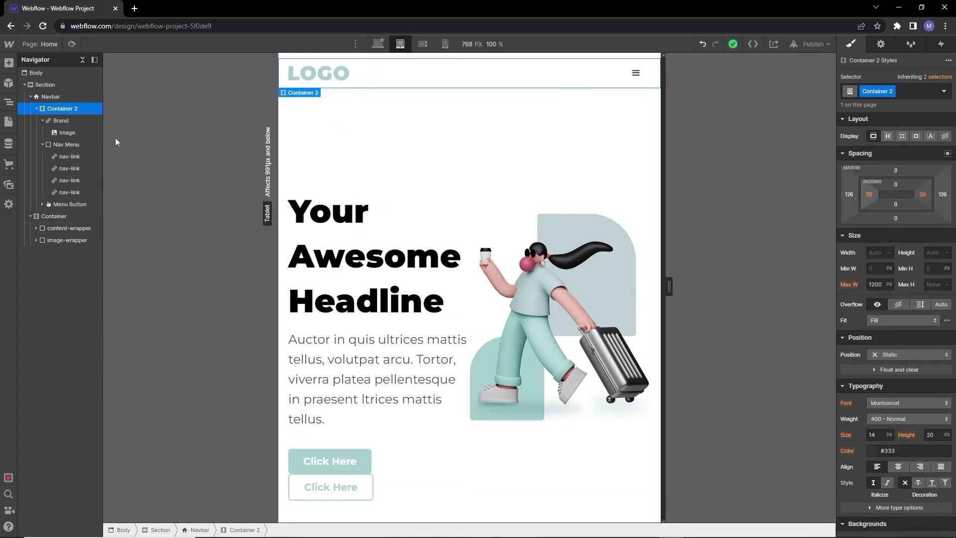
{"action": "left_click", "coordinate": [95, 216]}
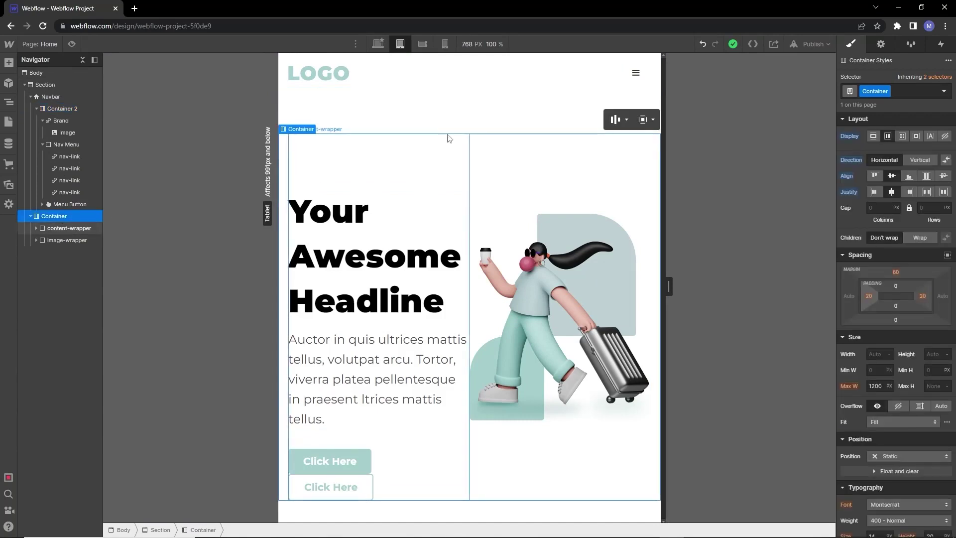
{"action": "left_click", "coordinate": [896, 272]}
{"action": "left_click", "coordinate": [904, 306]}
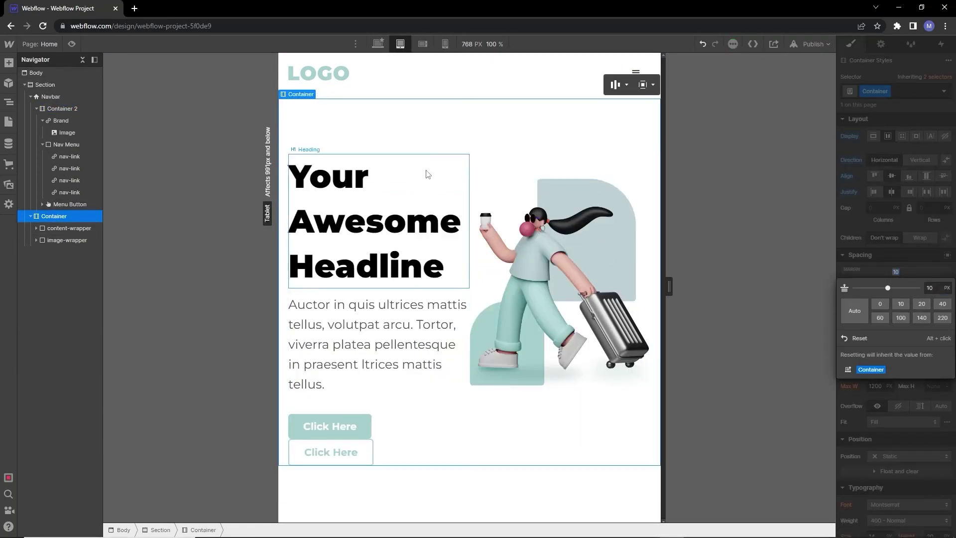
{"action": "left_click", "coordinate": [408, 191]}
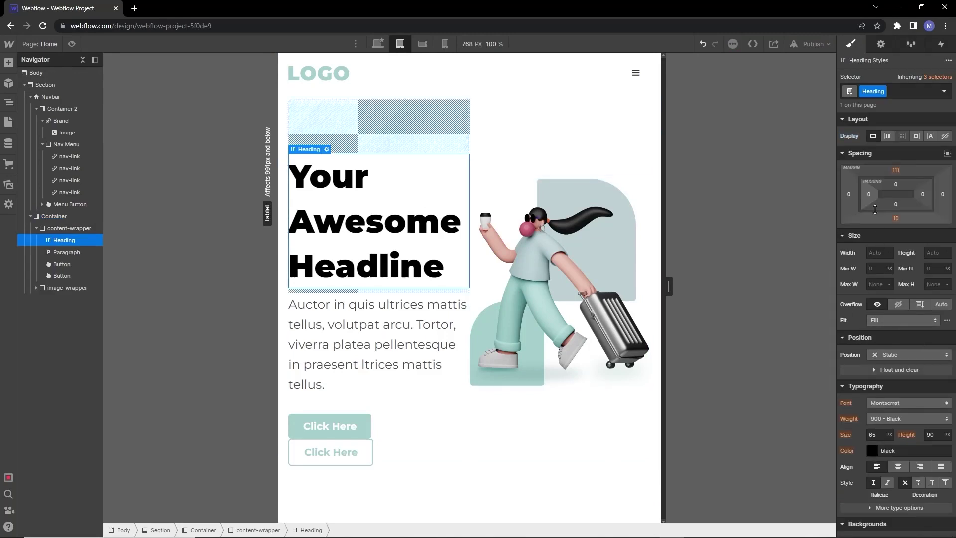
{"action": "left_click_drag", "start_coordinate": [896, 170], "coordinate": [896, 210]}
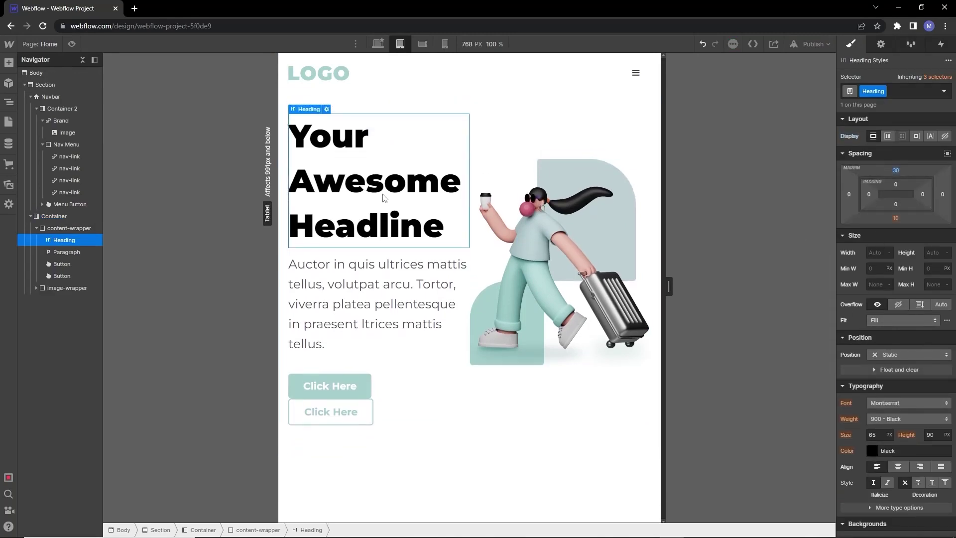
Set the tablet heading's font size to 40 px and its line height to 50 px
{"action": "left_click", "coordinate": [881, 435]}
{"action": "type", "text": "50"}
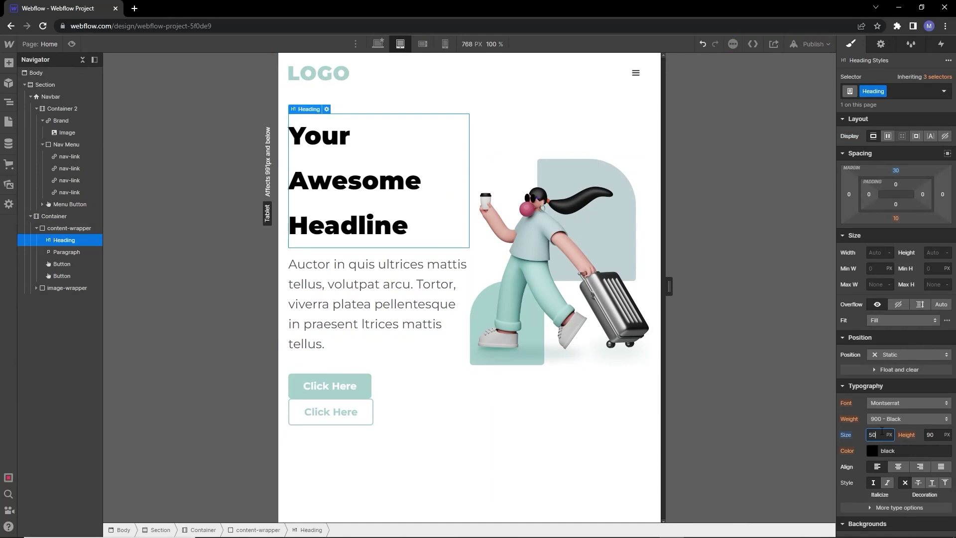
{"action": "key", "text": "shift+Down"}
{"action": "left_click", "coordinate": [931, 435]}
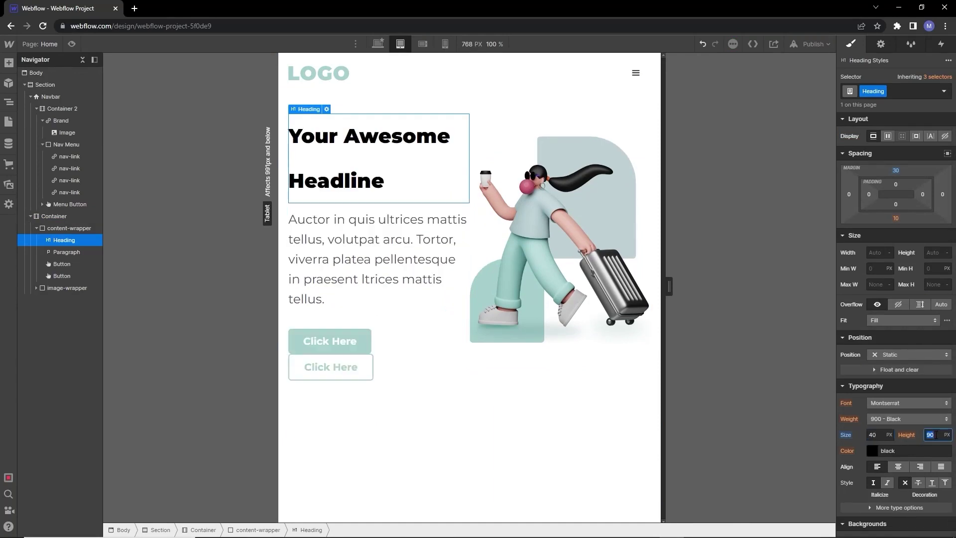
{"action": "type", "text": "80"}
{"action": "key", "text": "shift+Down"}
{"action": "key", "text": "shift+Down"}
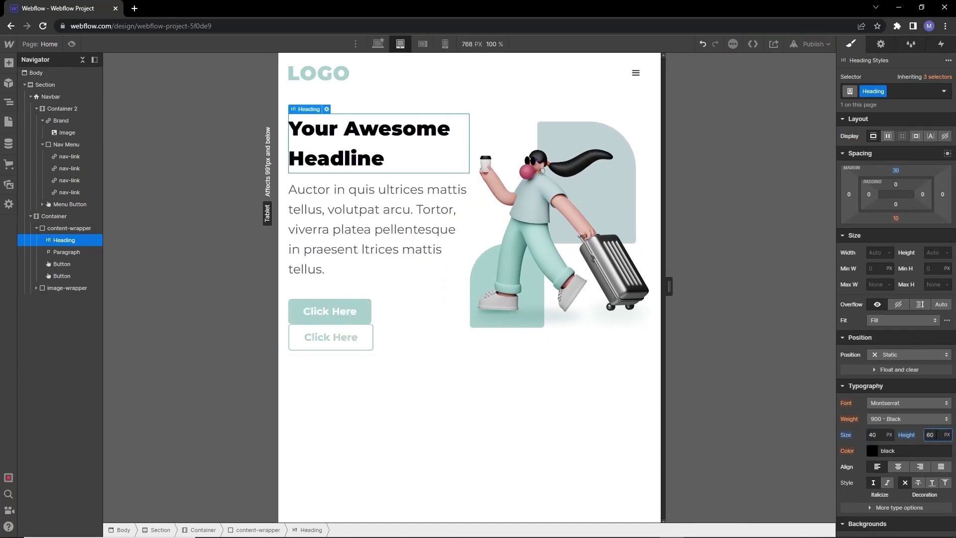
{"action": "key", "text": "shift+Down"}
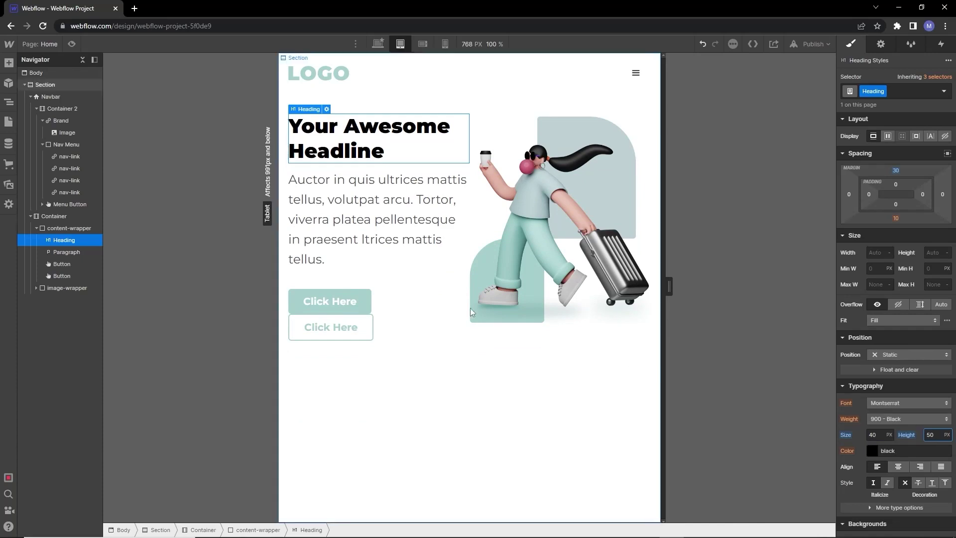
Set the hero paragraph's font size to 18 px and its line height to 30 px on the tablet breakpoint
{"action": "left_click", "coordinate": [349, 219]}
{"action": "left_click", "coordinate": [879, 435]}
{"action": "type", "text": "1"}
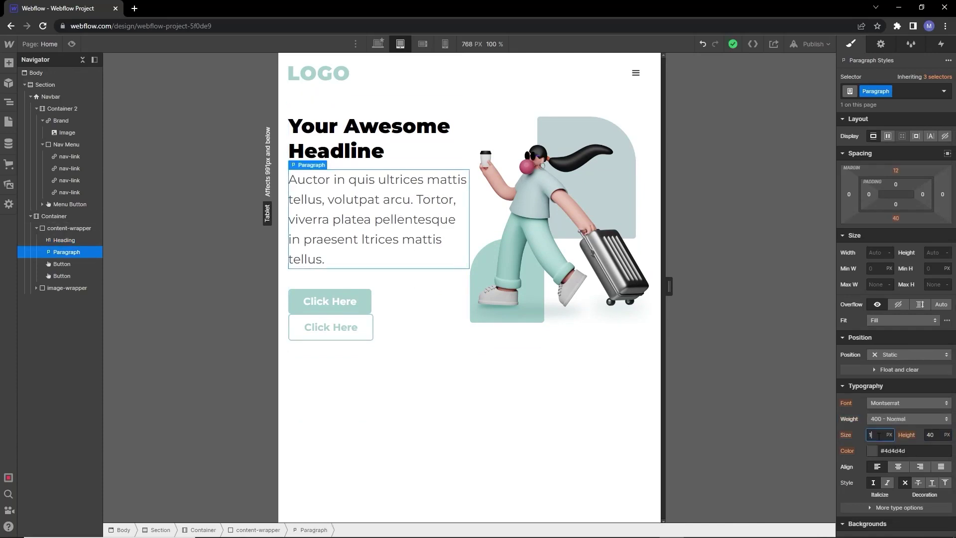
{"action": "type", "text": "8"}
{"action": "left_click", "coordinate": [932, 435]}
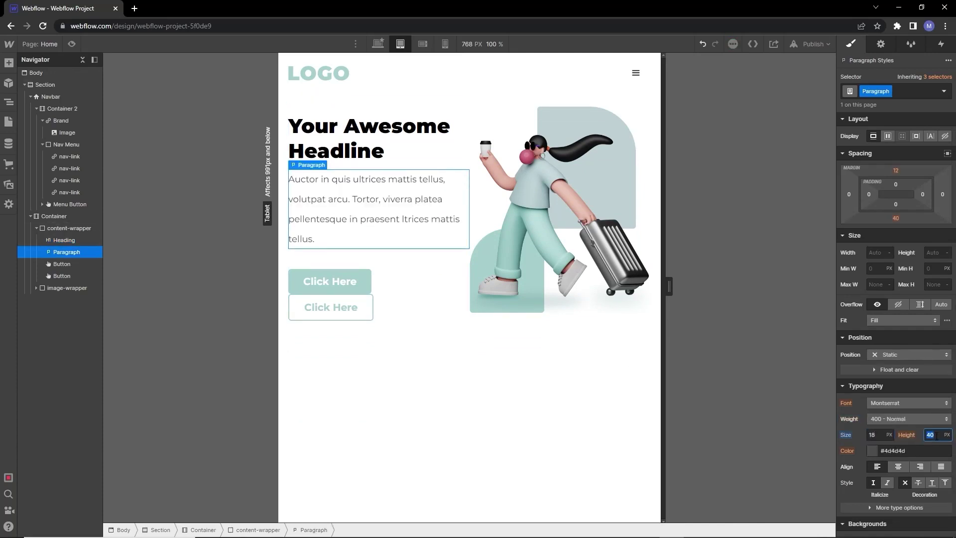
{"action": "type", "text": "20"}
{"action": "key", "text": "shift+Up"}
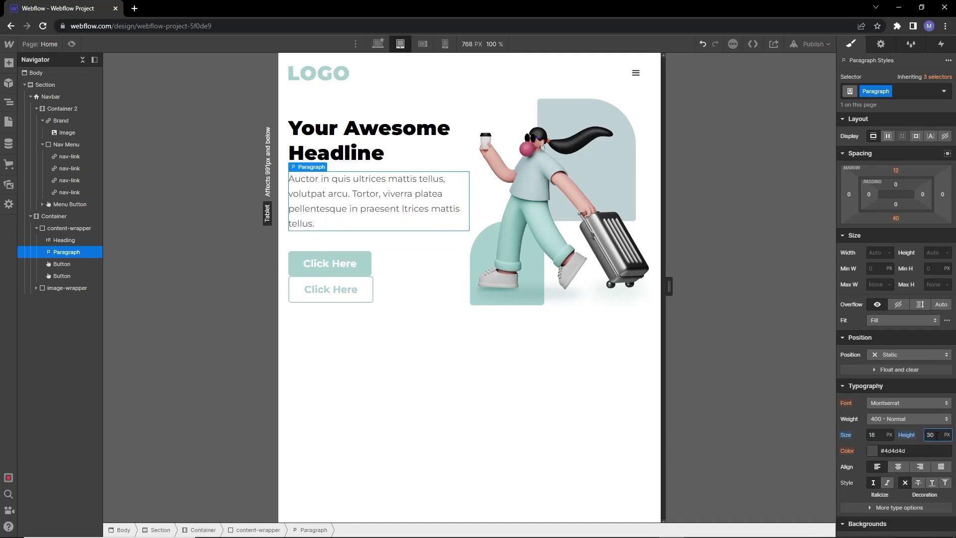
Reduce the horizontal padding of the hero buttons on tablet so both fit side by side under the paragraph
{"action": "left_click", "coordinate": [329, 263]}
{"action": "left_click_drag", "start_coordinate": [931, 197], "coordinate": [919, 197]}
{"action": "key", "text": "Up"}
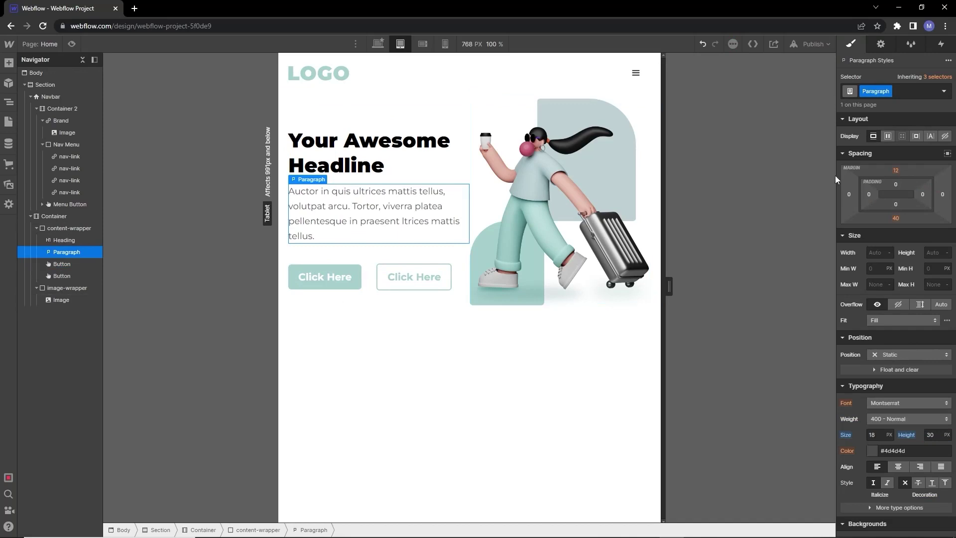
Set the hero paragraph's bottom margin to 20 px on the tablet breakpoint
{"action": "left_click", "coordinate": [895, 218]}
{"action": "left_click", "coordinate": [917, 251]}
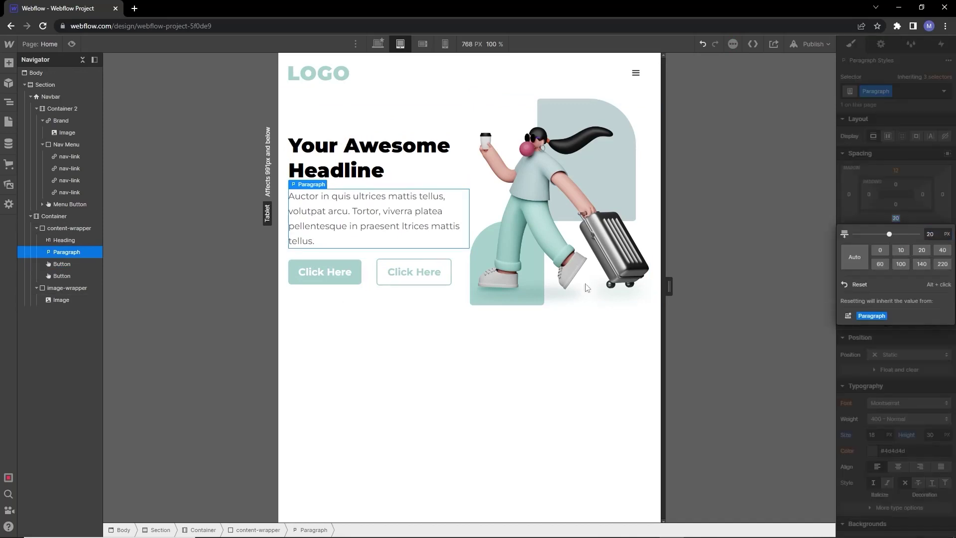
{"action": "left_click", "coordinate": [396, 316]}
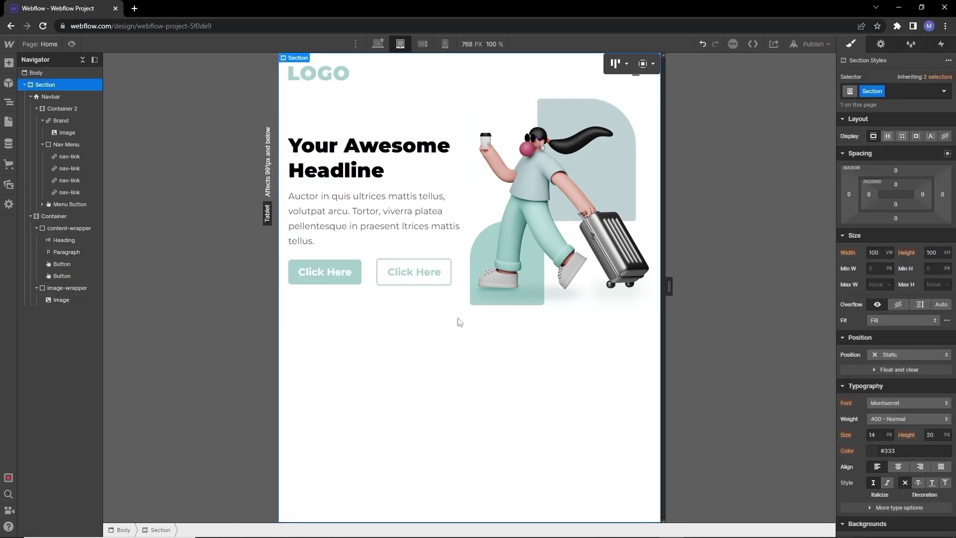
Compare the hero layout across the desktop, tablet, mobile landscape and mobile portrait breakpoints, then return to desktop
{"action": "left_click", "coordinate": [377, 44]}
{"action": "left_click", "coordinate": [399, 44]}
{"action": "left_click", "coordinate": [378, 44]}
{"action": "left_click", "coordinate": [401, 45]}
{"action": "left_click", "coordinate": [423, 44]}
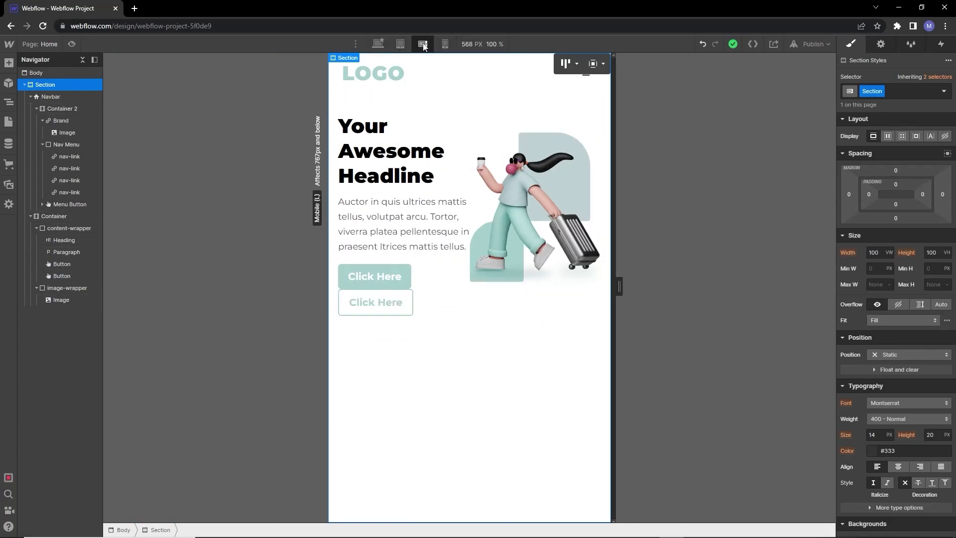
{"action": "left_click", "coordinate": [446, 44]}
{"action": "left_click", "coordinate": [400, 44]}
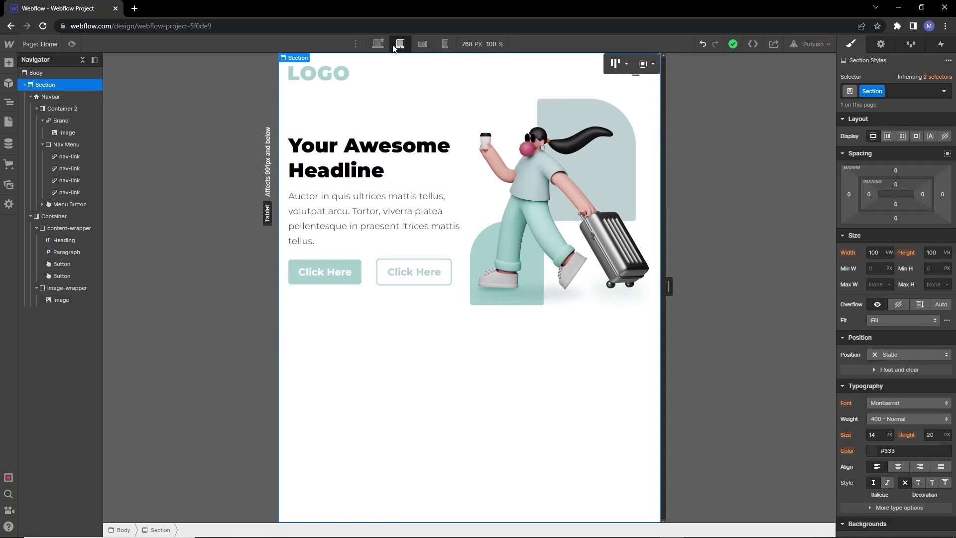
{"action": "left_click", "coordinate": [384, 45]}
{"action": "left_click", "coordinate": [401, 45]}
{"action": "left_click", "coordinate": [423, 44]}
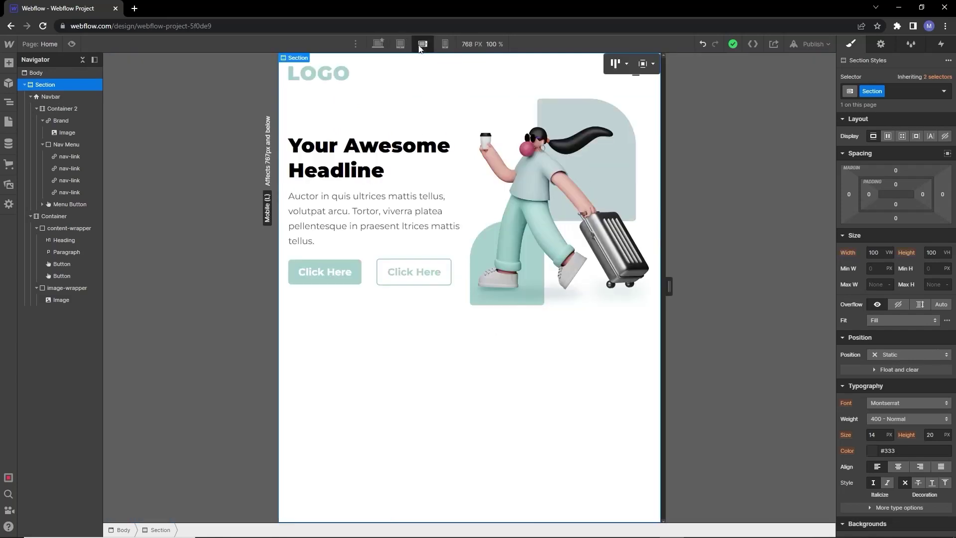
{"action": "left_click", "coordinate": [443, 45]}
{"action": "left_click", "coordinate": [378, 44]}
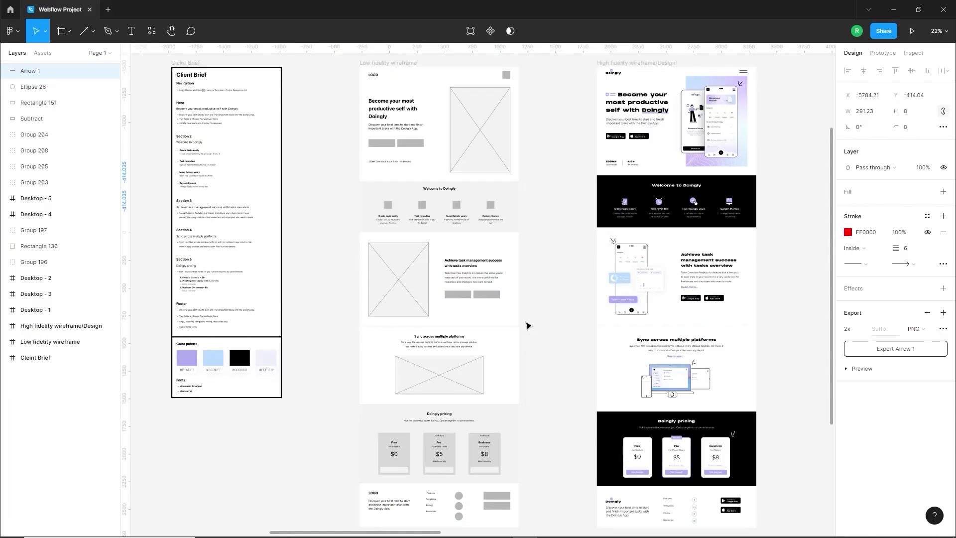